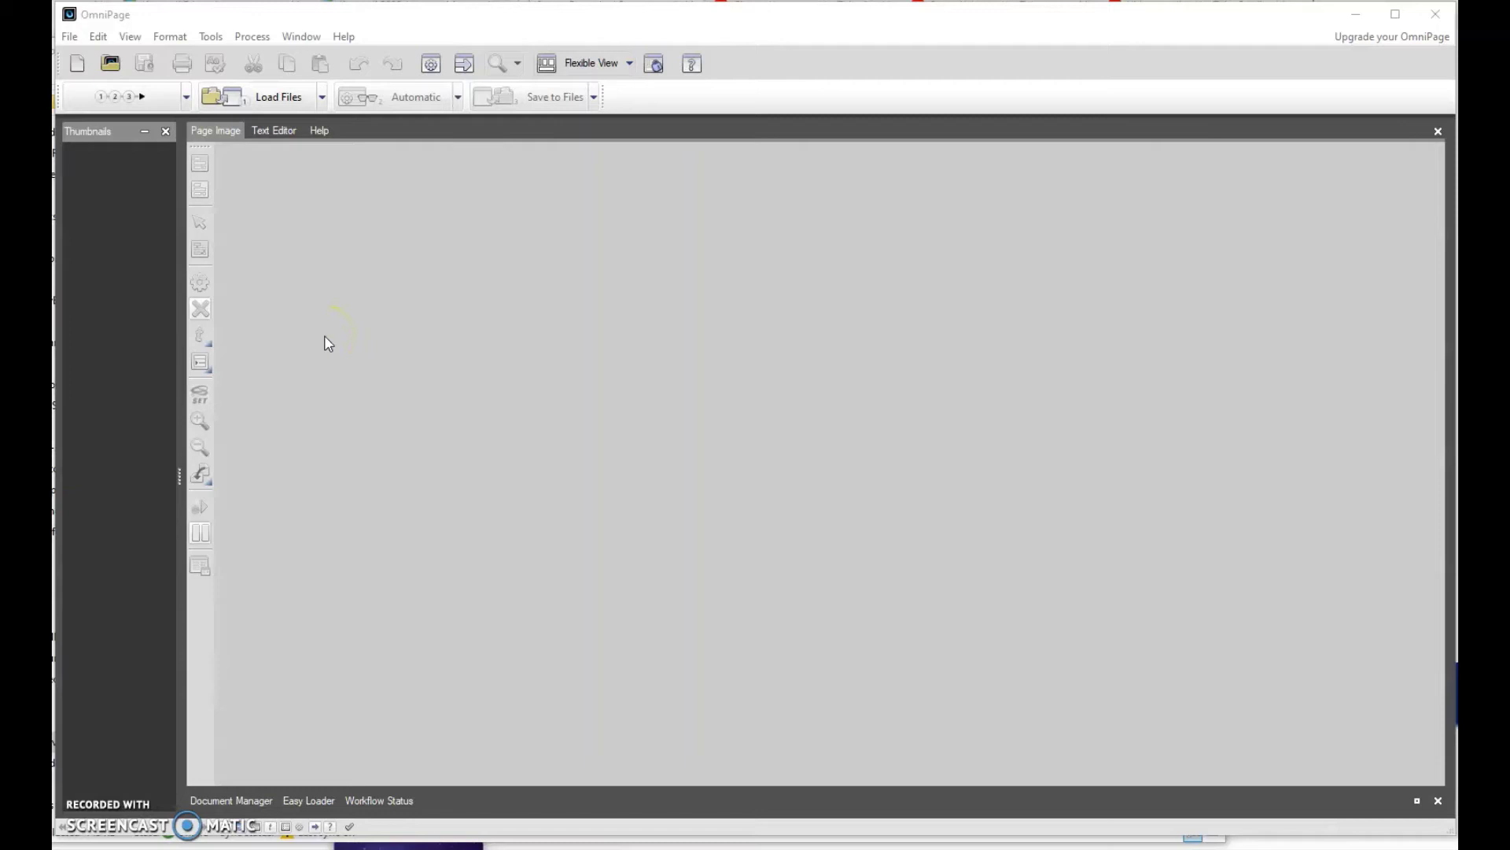
Check the File menu, then start a fresh OCR job as Untitled OmniPage Document 3
click(164, 305)
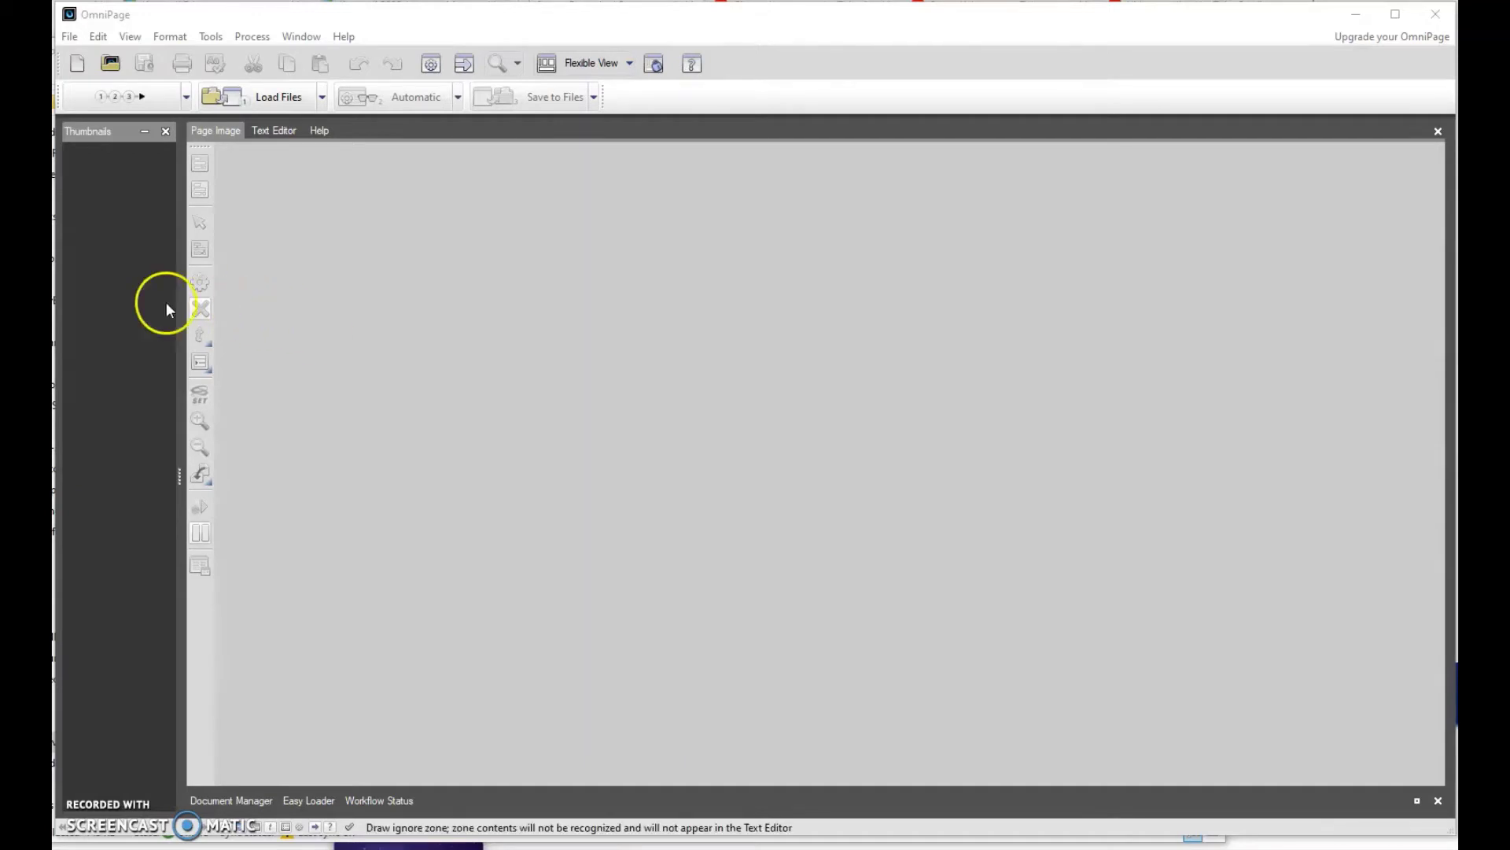
click(217, 370)
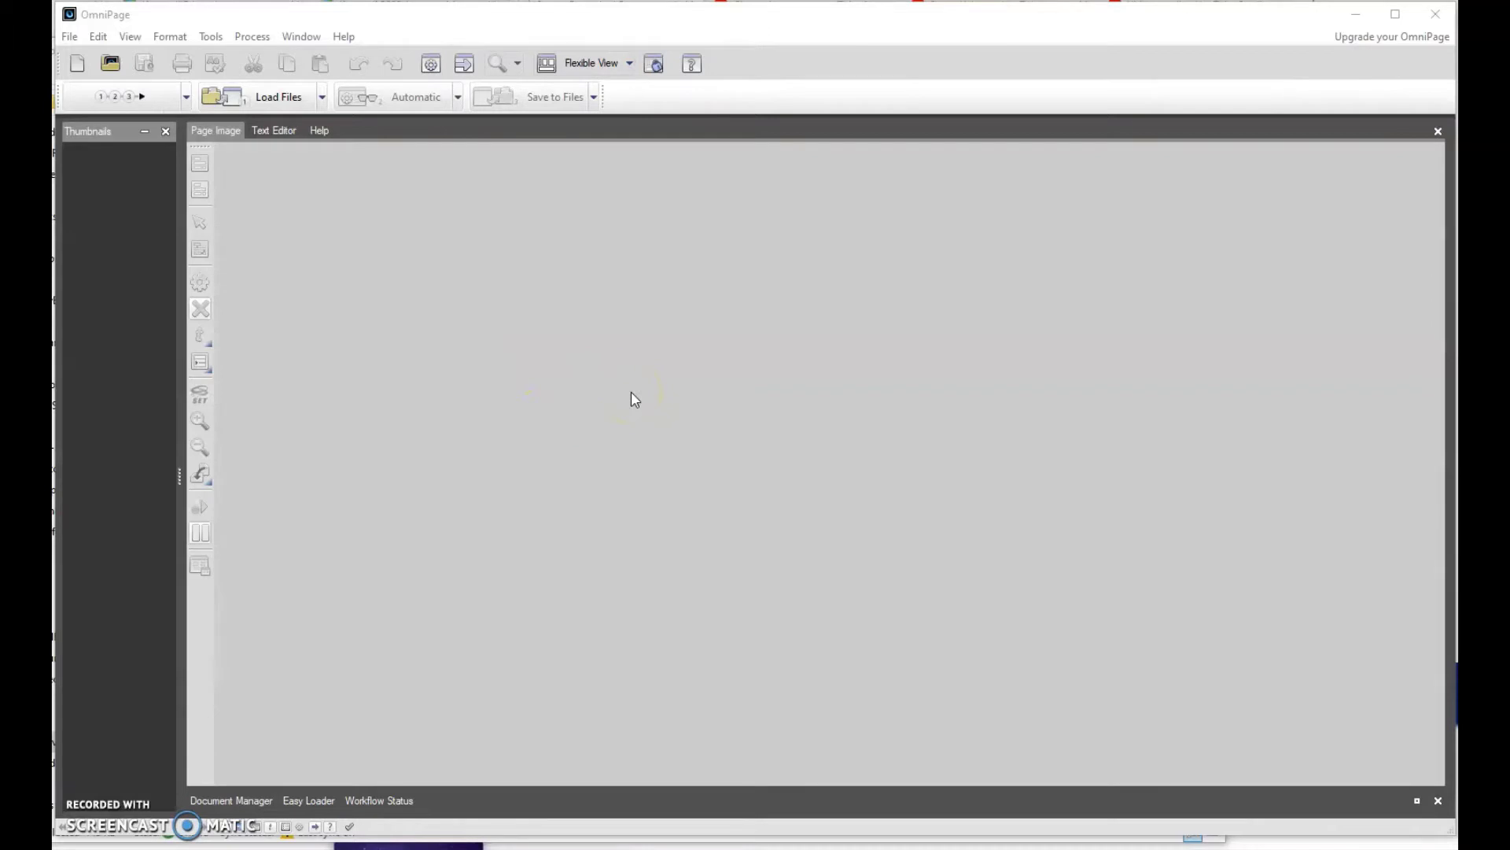
click(415, 292)
click(69, 36)
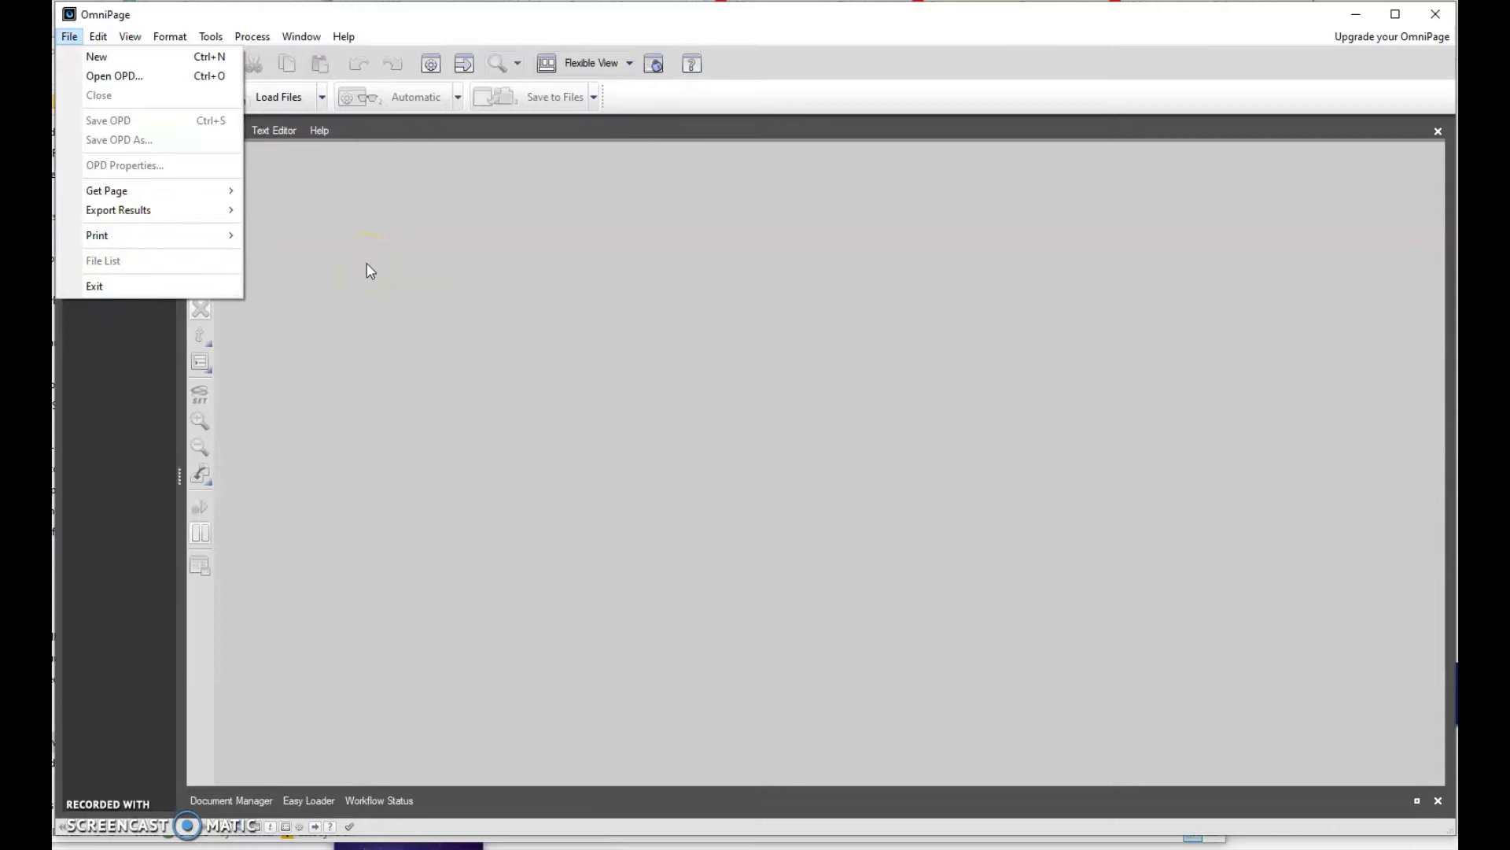
click(330, 267)
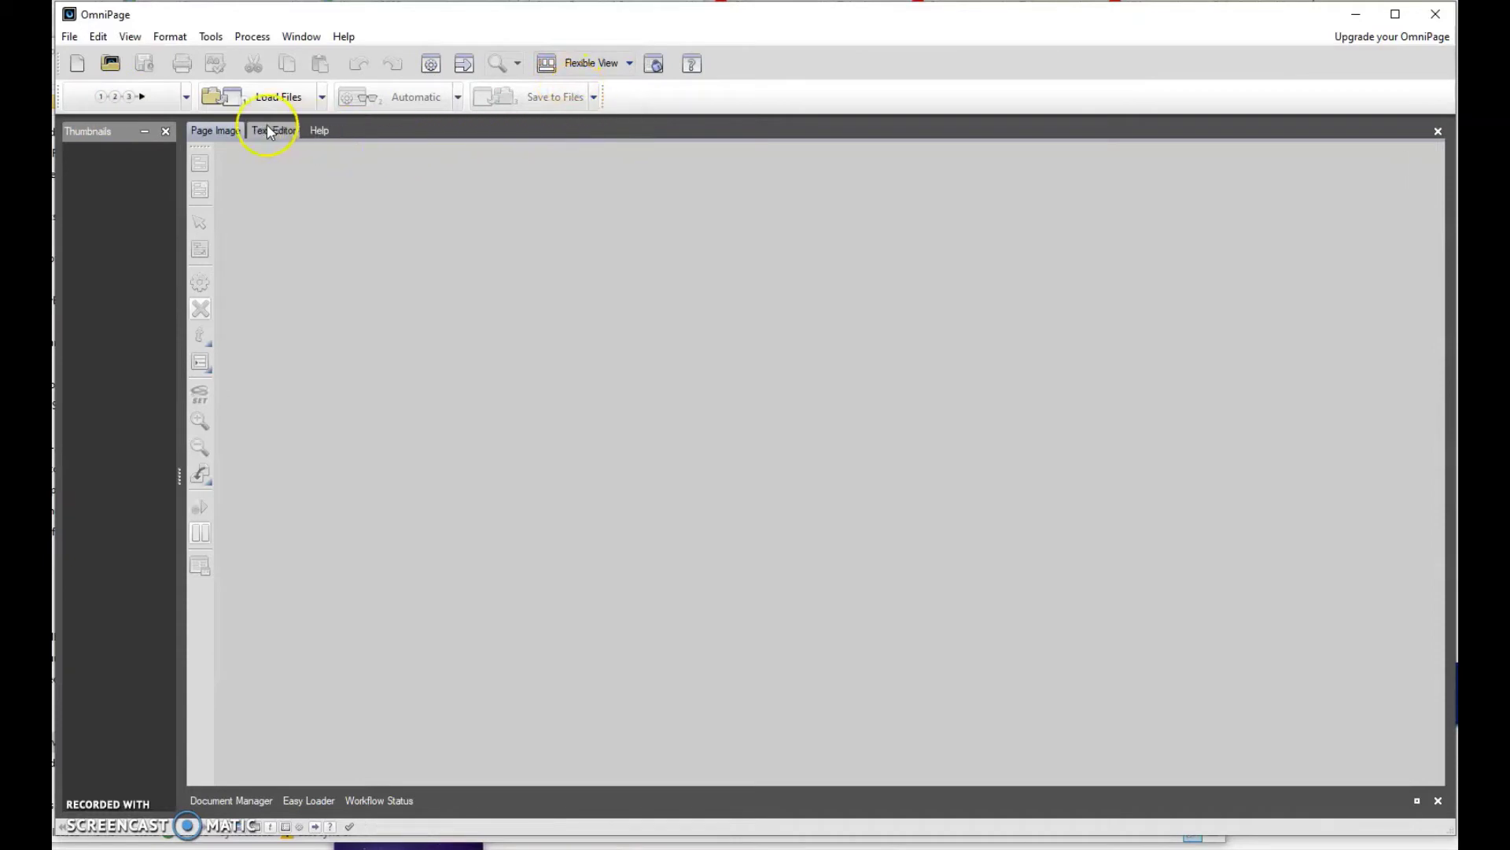
Load and recognise the 15 pages of Miroff Chapter 01.pdf, skipping proofreading and cancelling the save
click(105, 98)
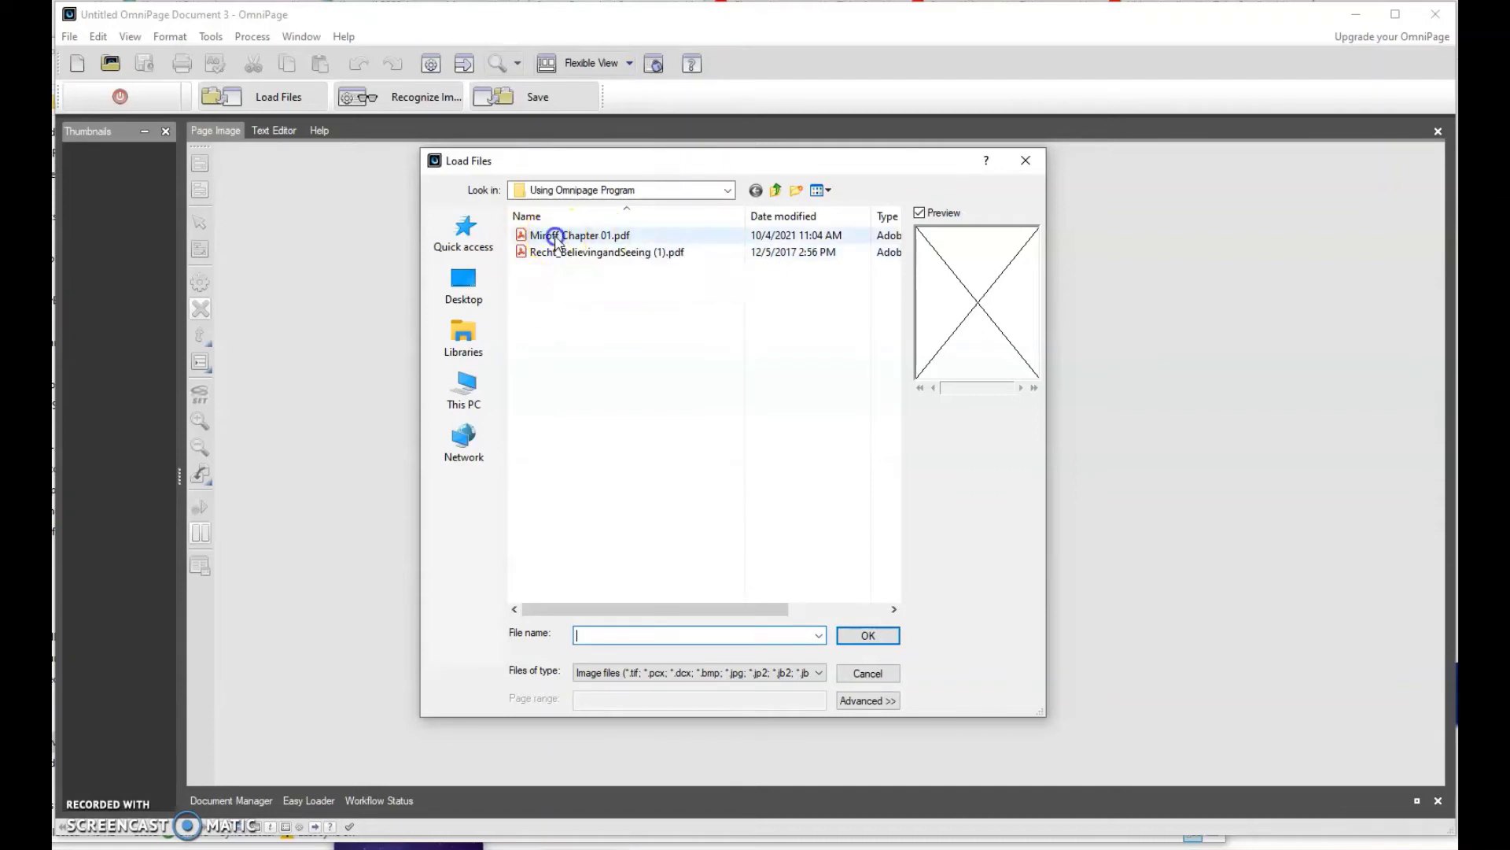
click(560, 238)
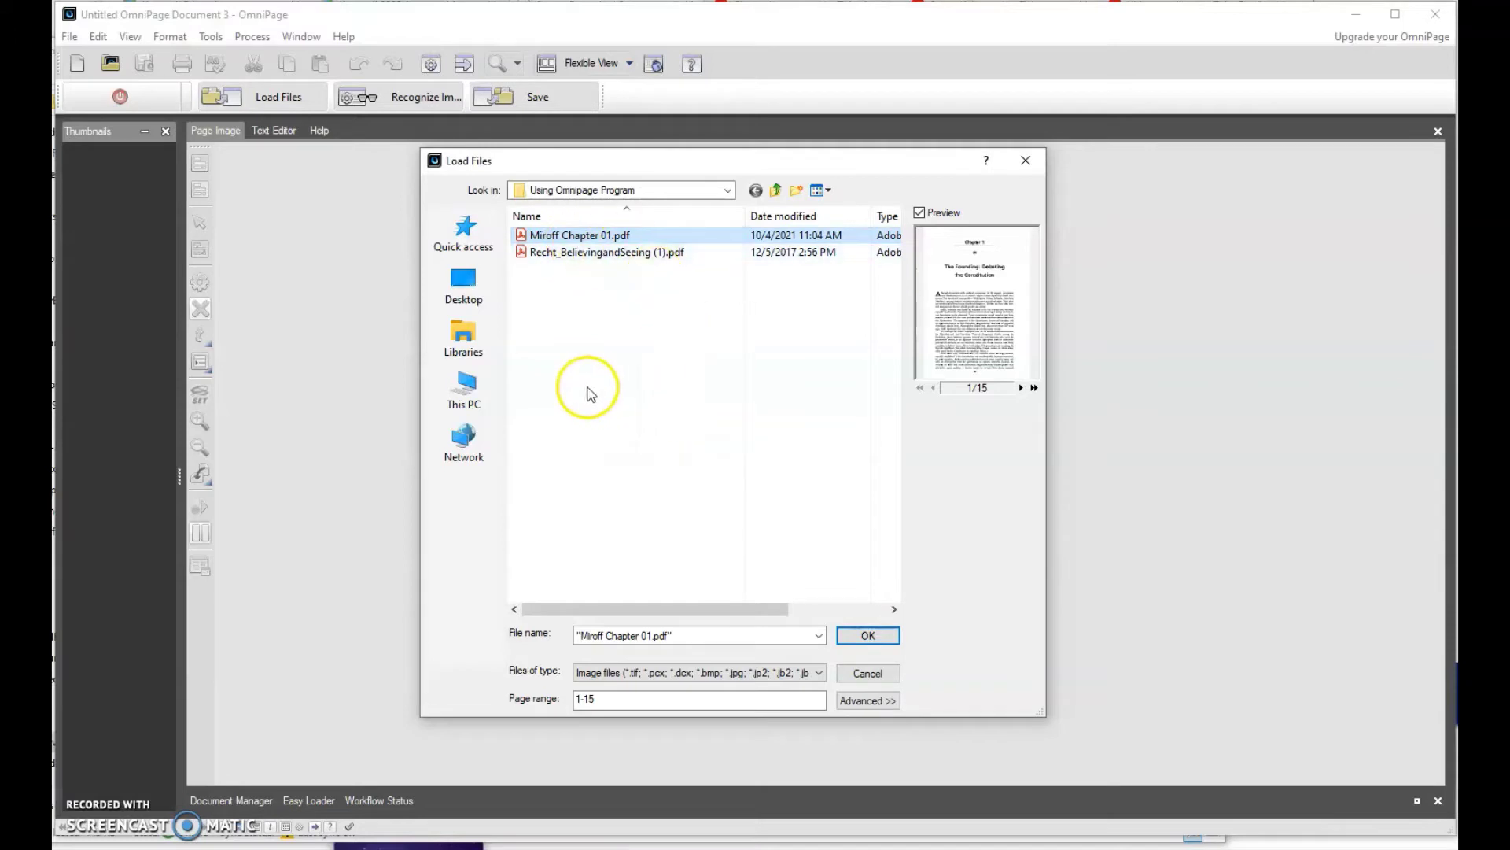
click(877, 635)
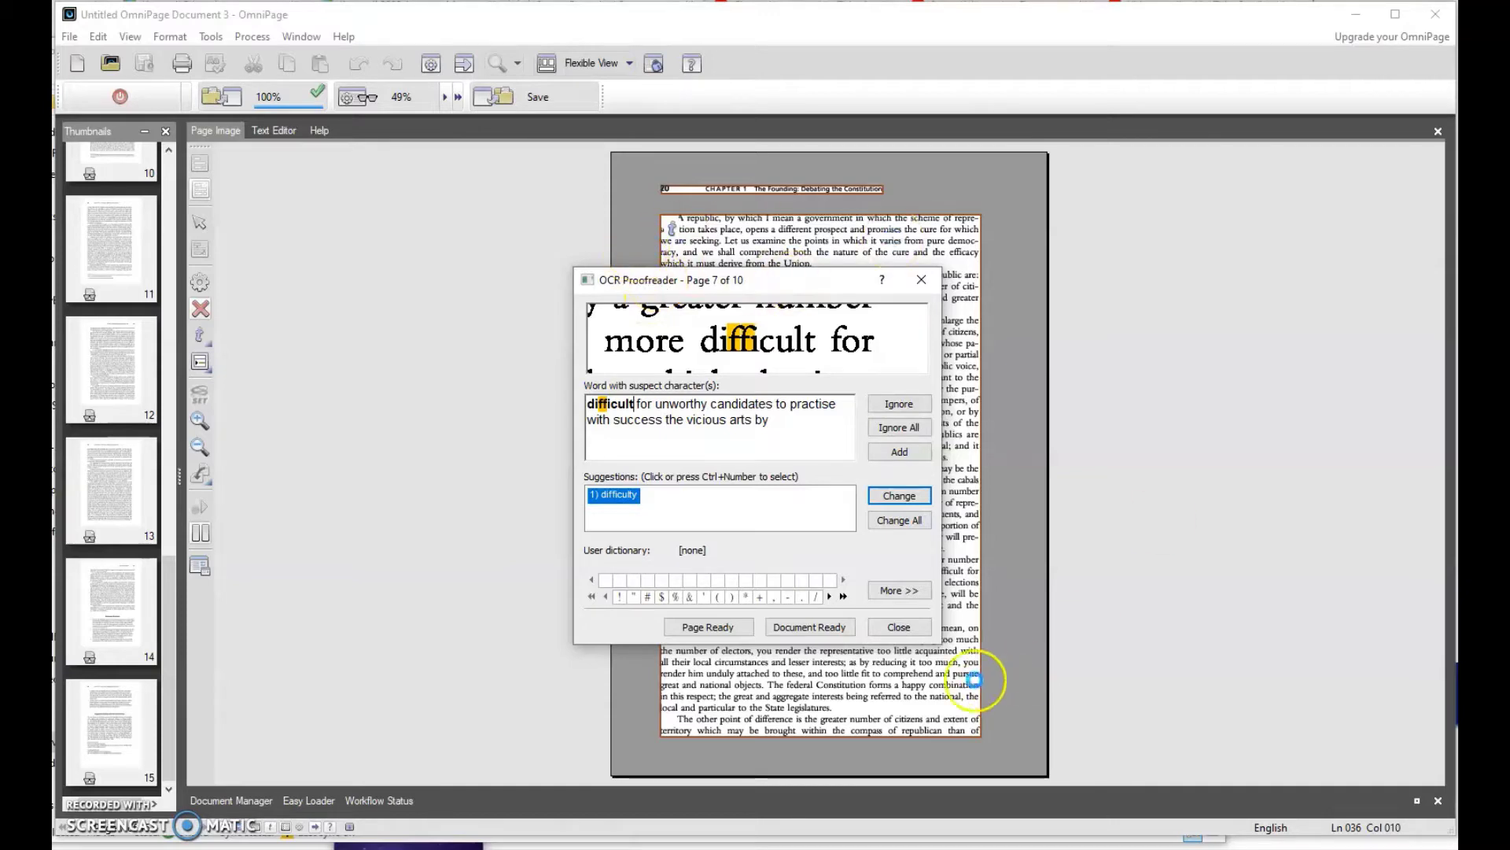
click(899, 627)
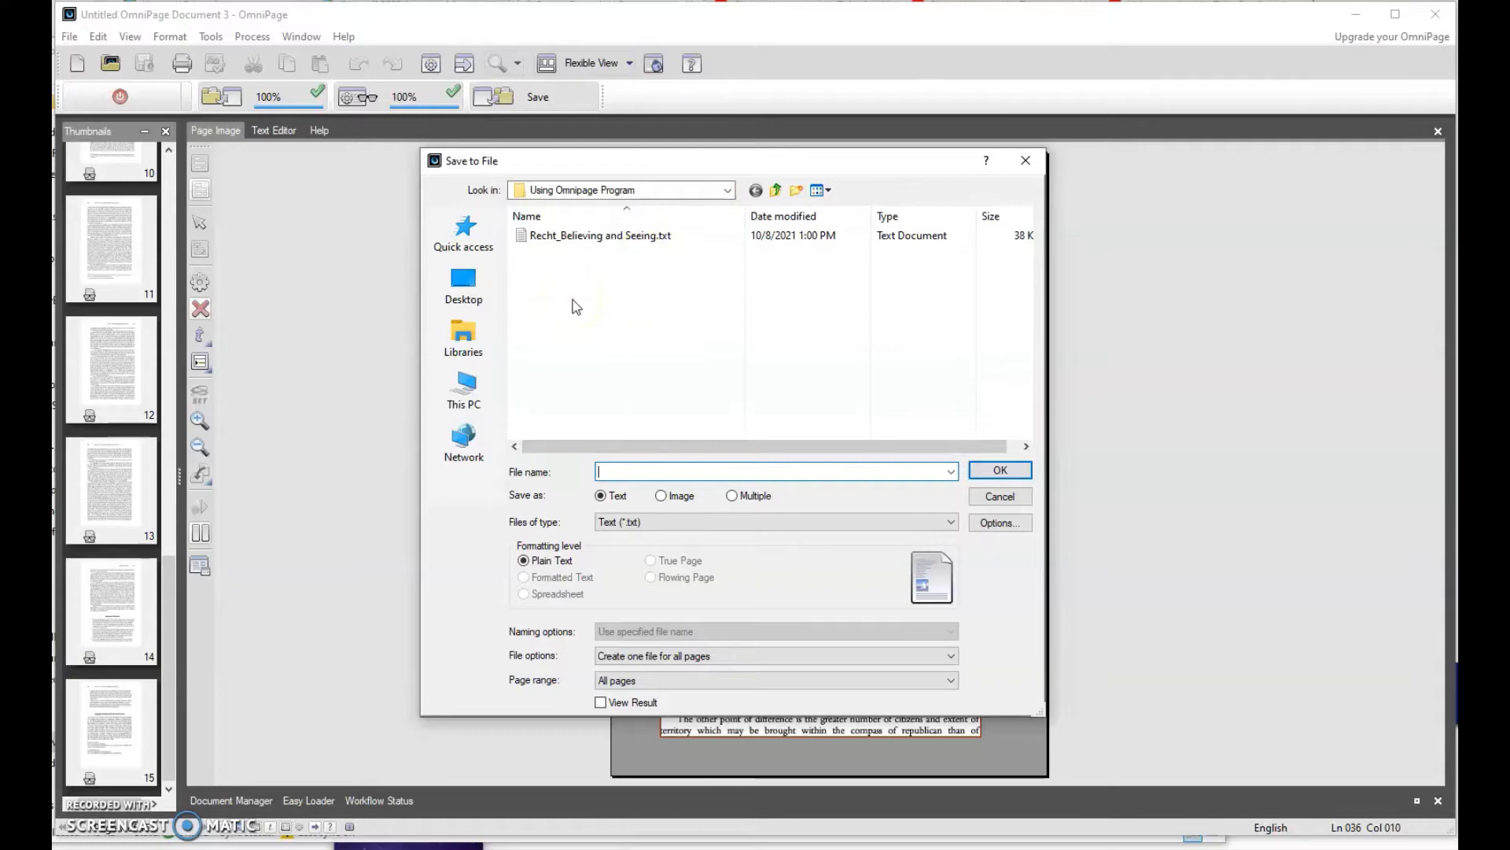
click(1000, 497)
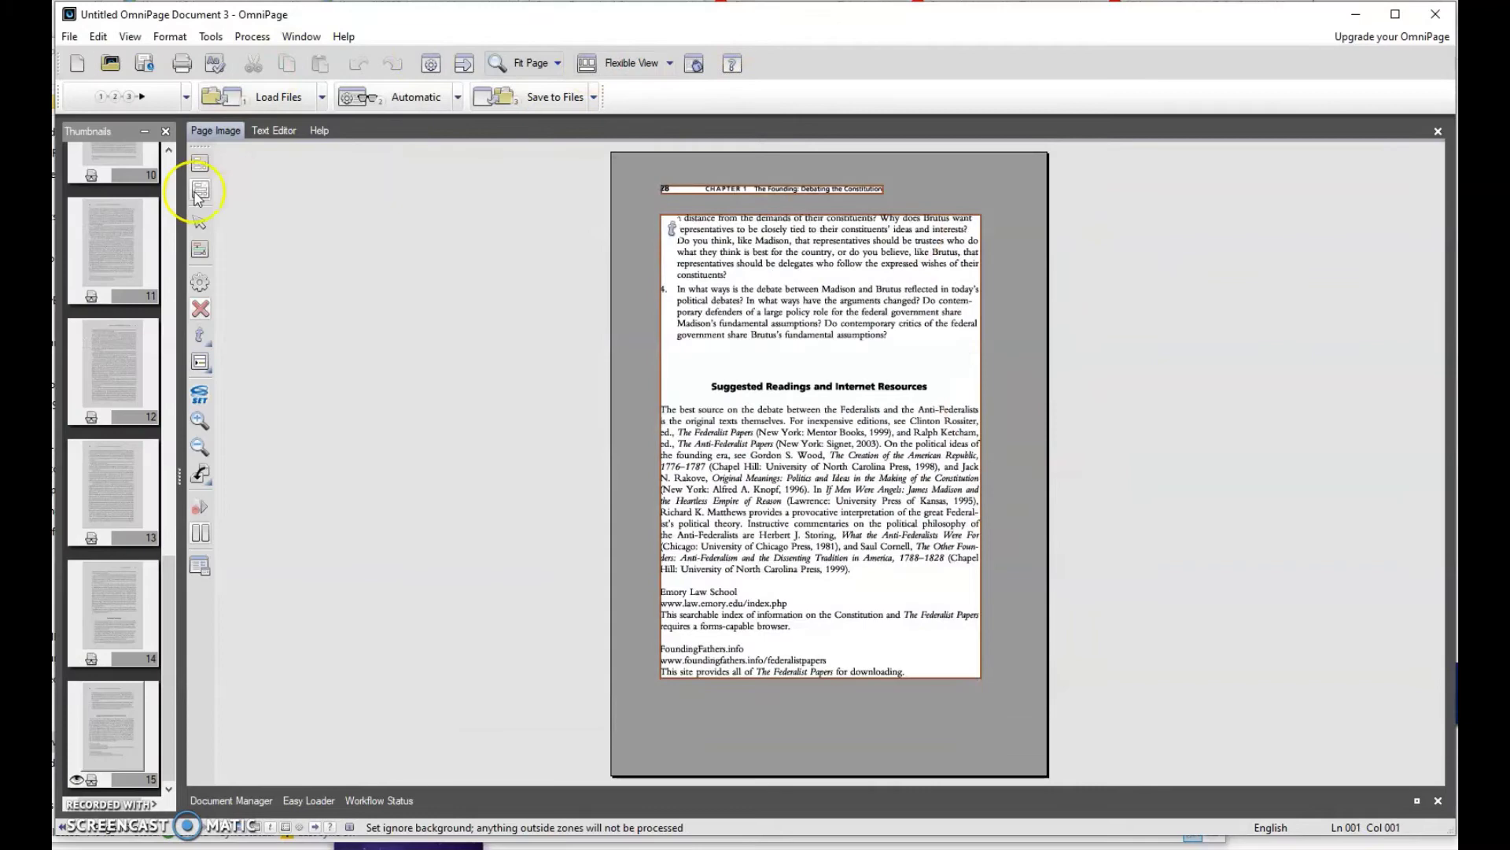
Compare page 11's recognised text with its scan, then show the zoned Chapter 1 title page
click(116, 261)
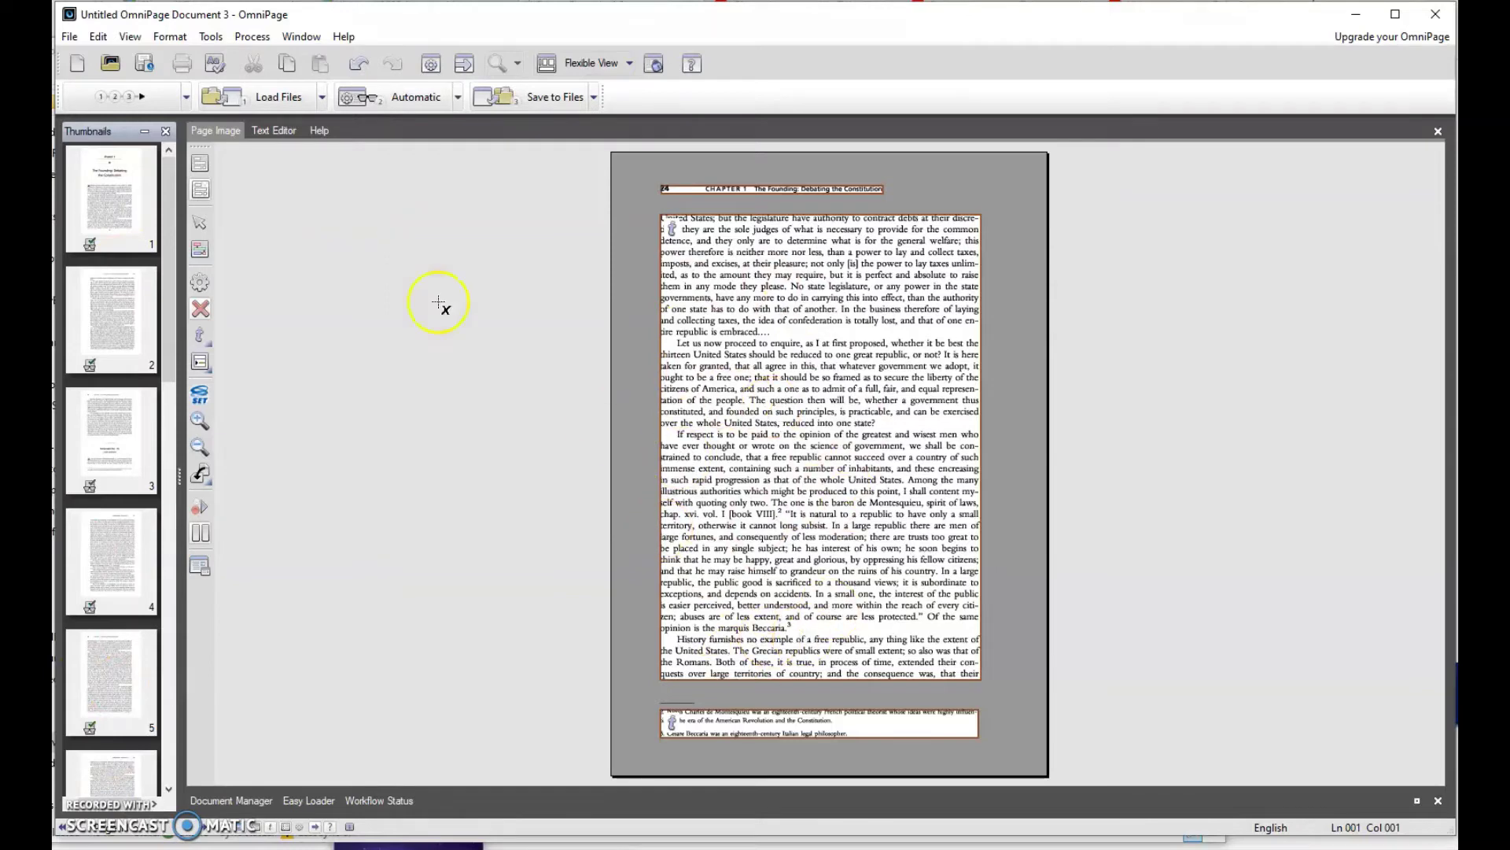
click(271, 130)
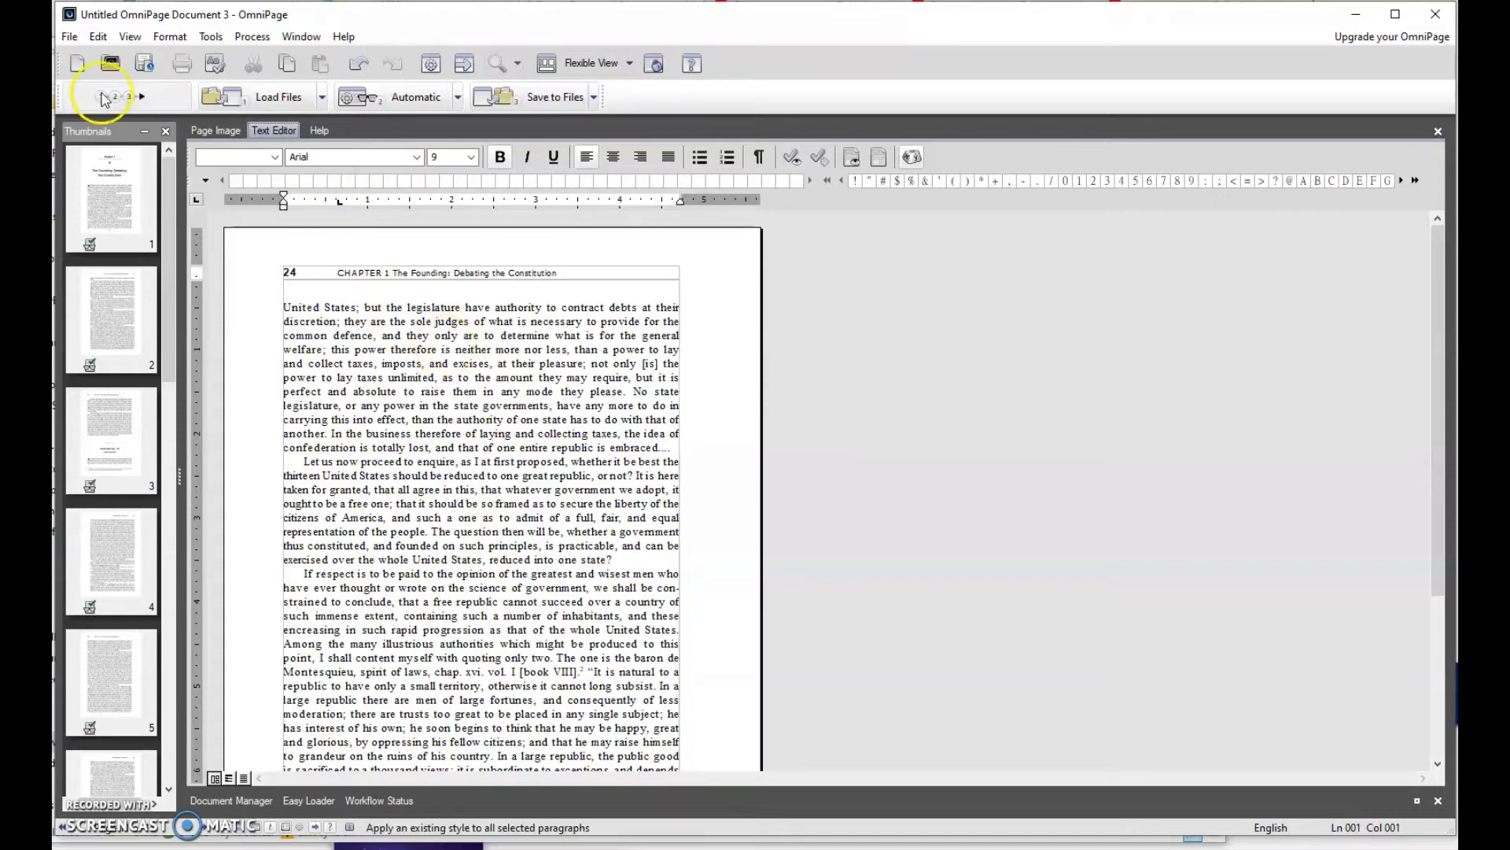
click(224, 132)
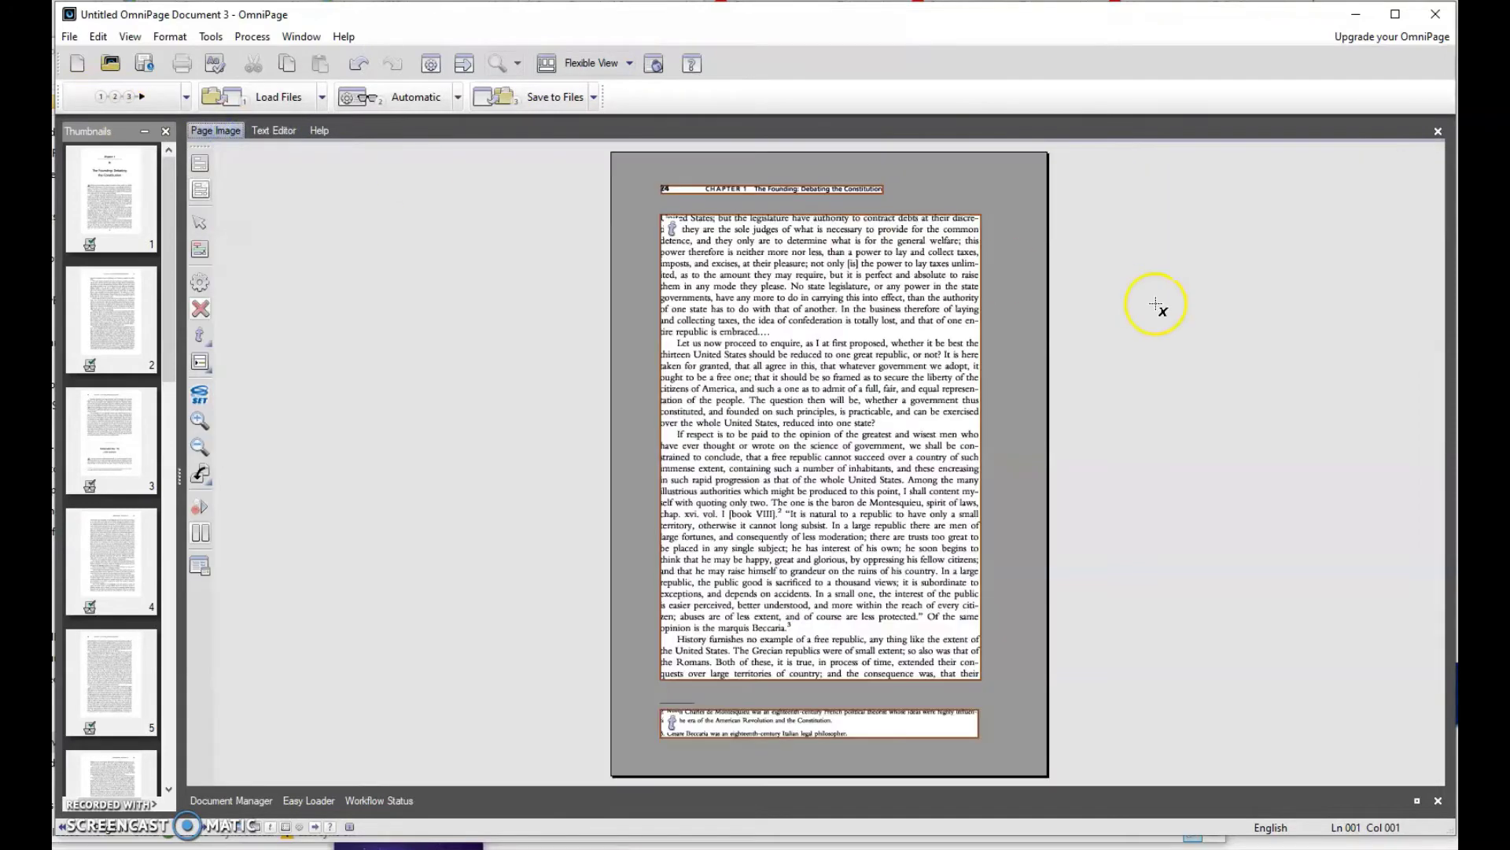
click(125, 201)
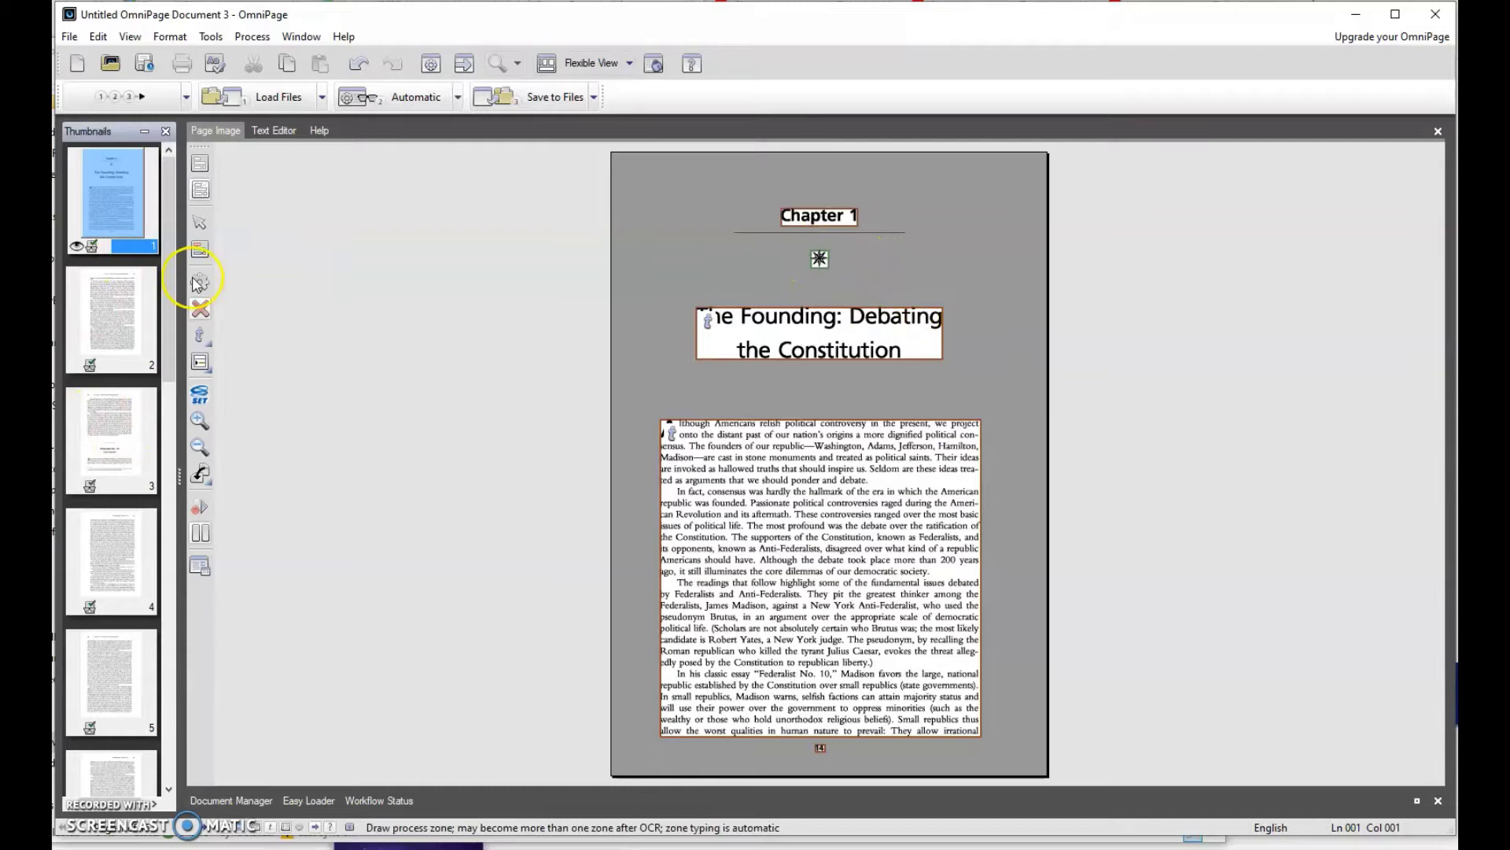
Select the Draw text zone tool on the page image, then go to the next chapter page
scroll(111, 337, down, 5)
scroll(118, 350, down, 5)
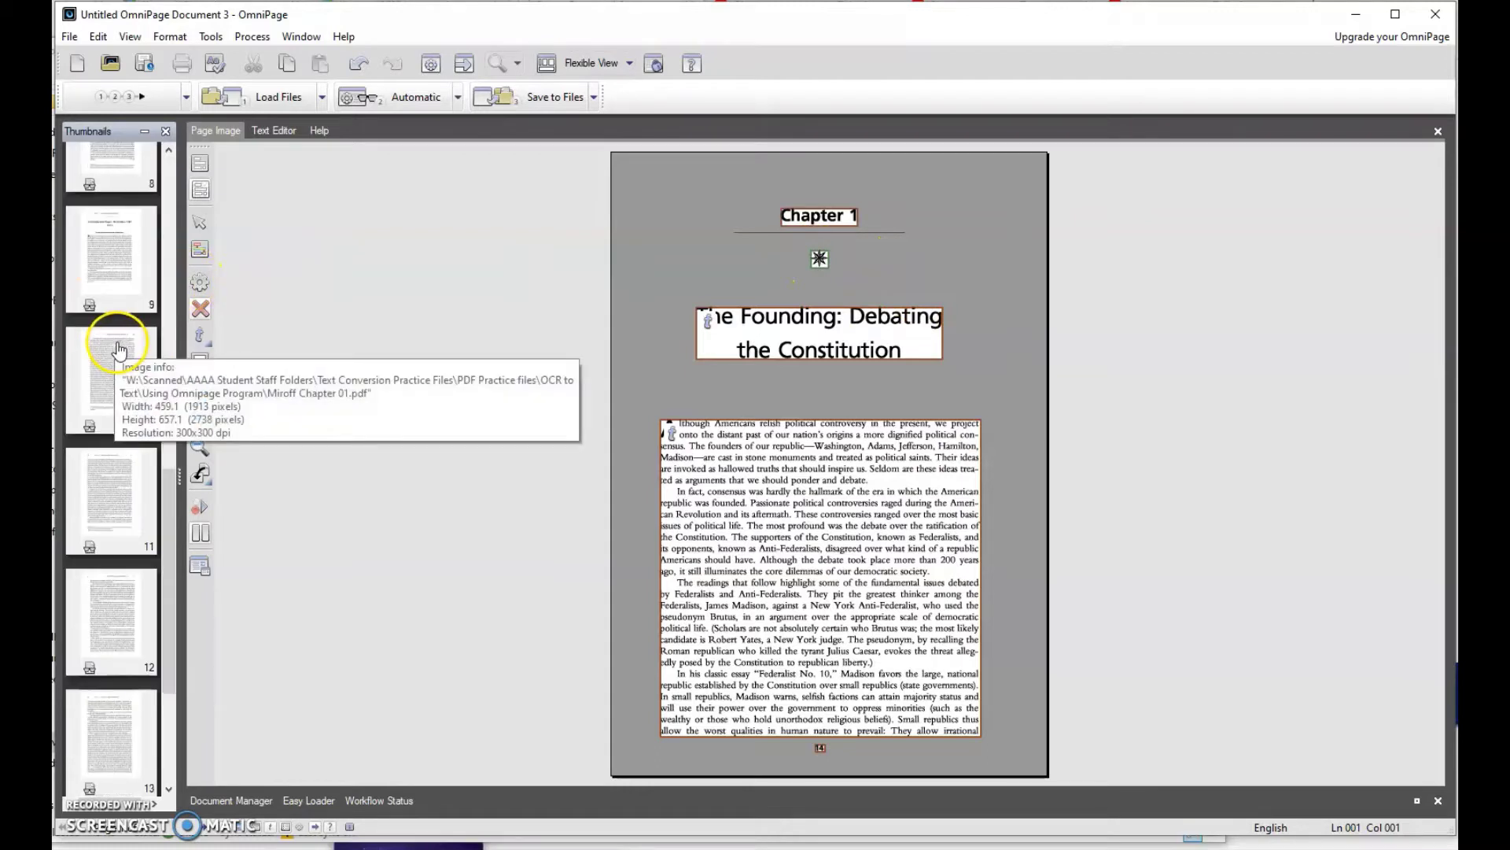
scroll(118, 355, up, 10)
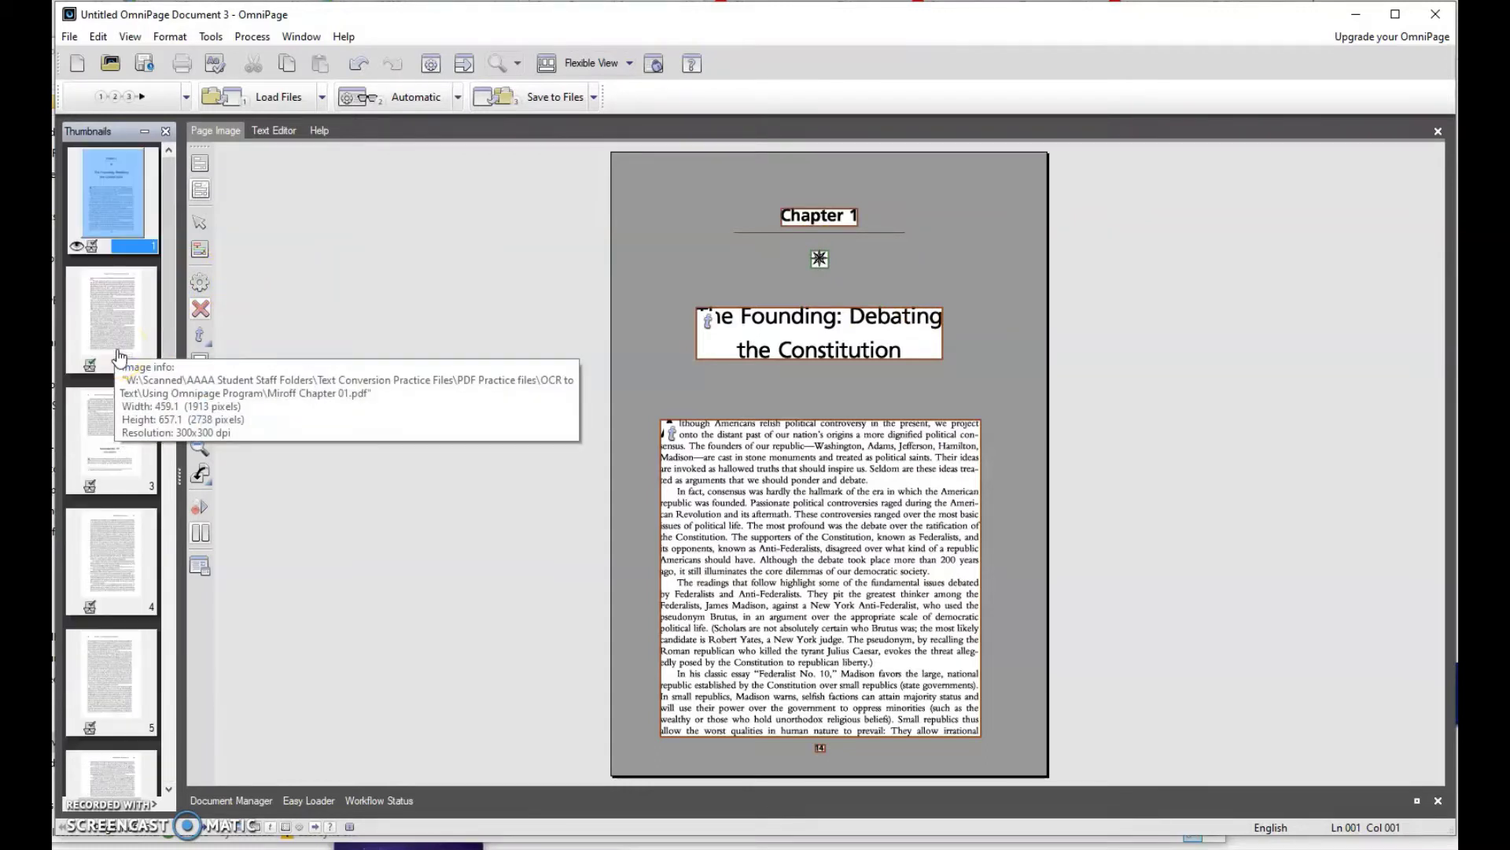
click(944, 243)
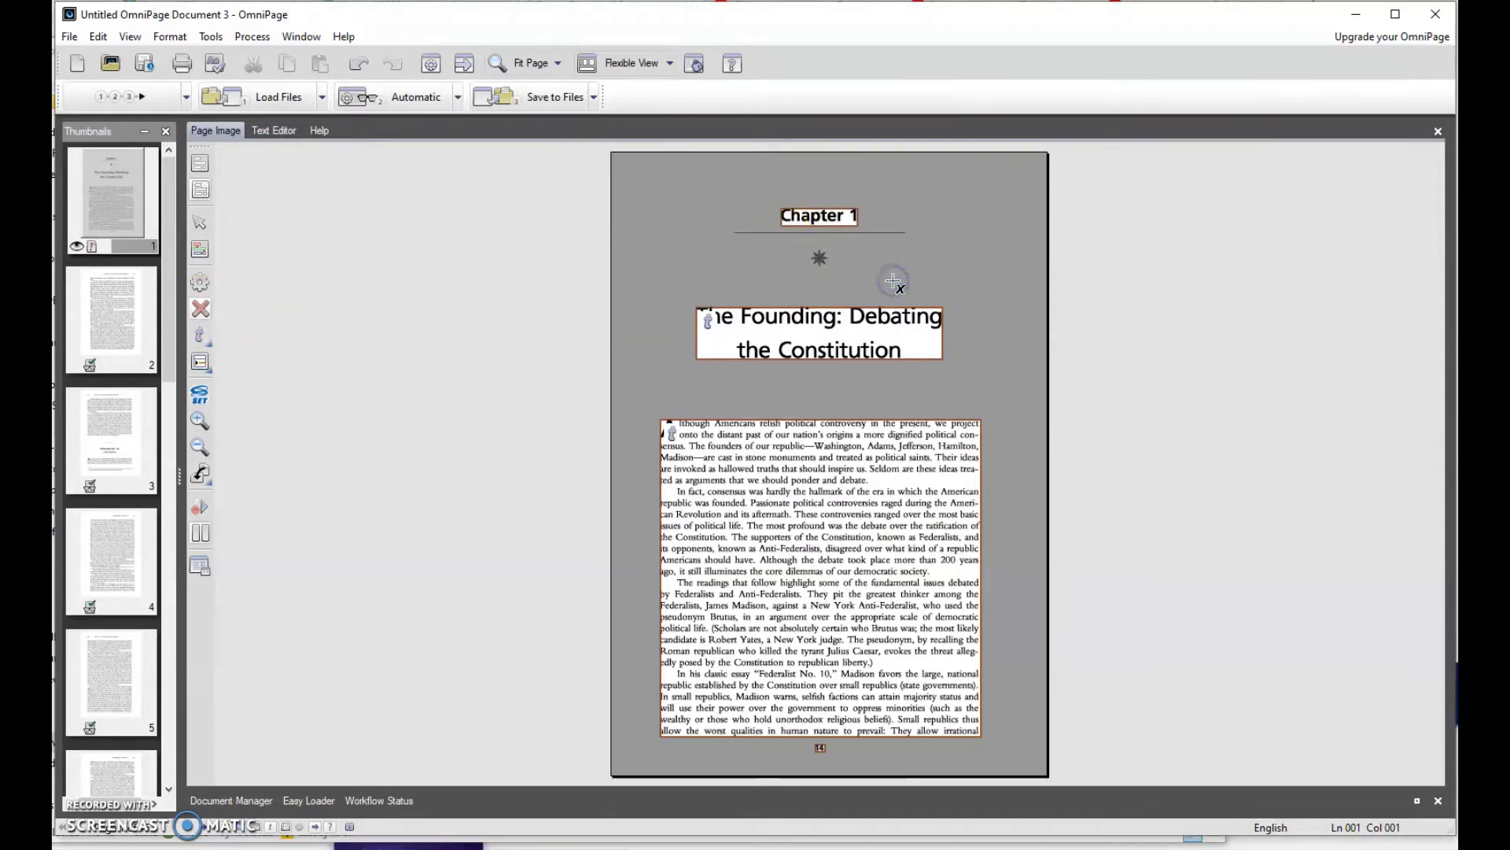
click(202, 338)
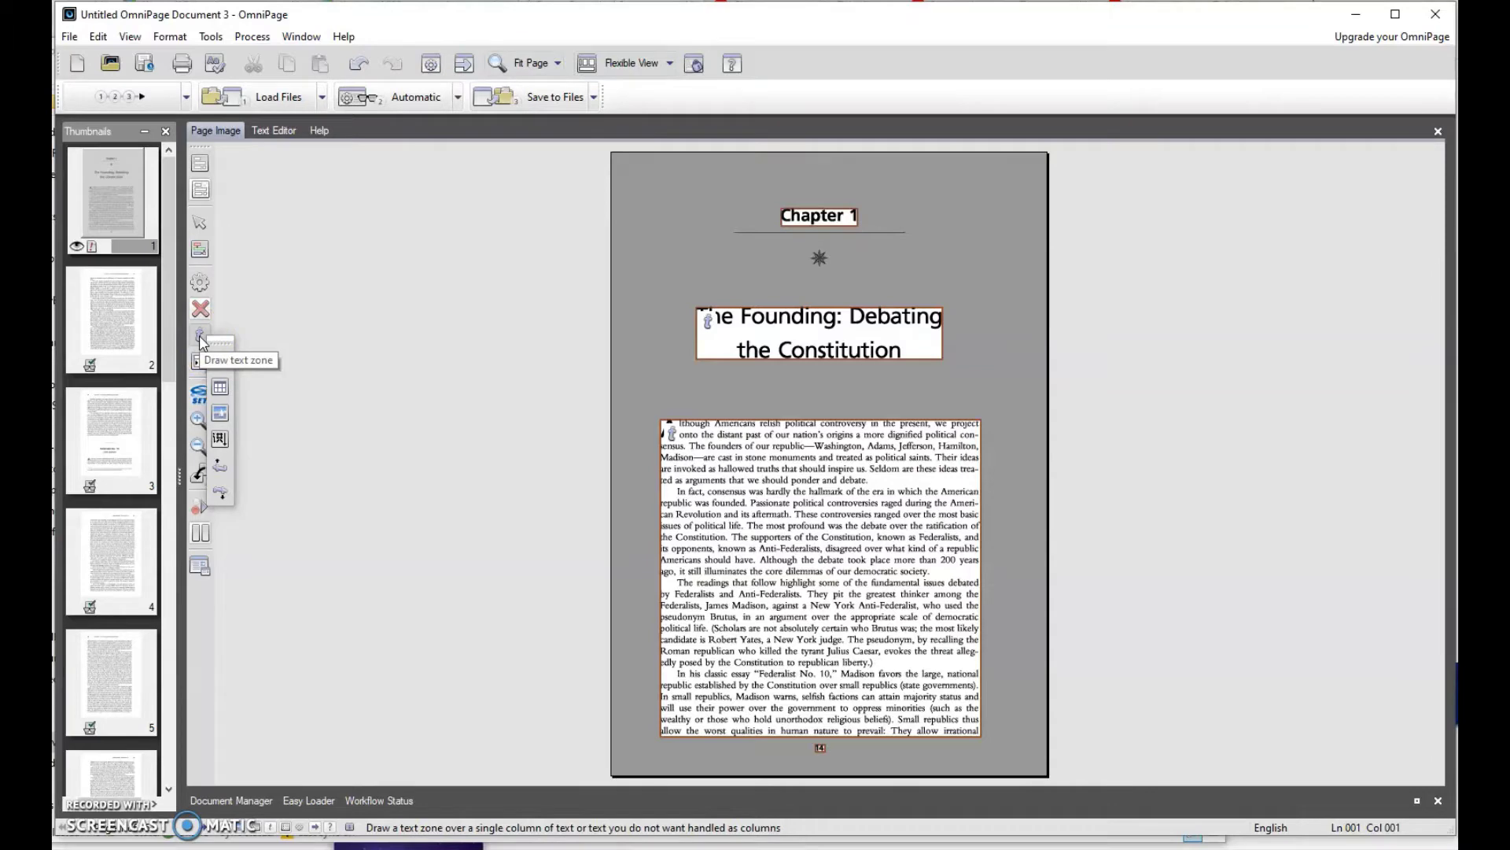
click(201, 340)
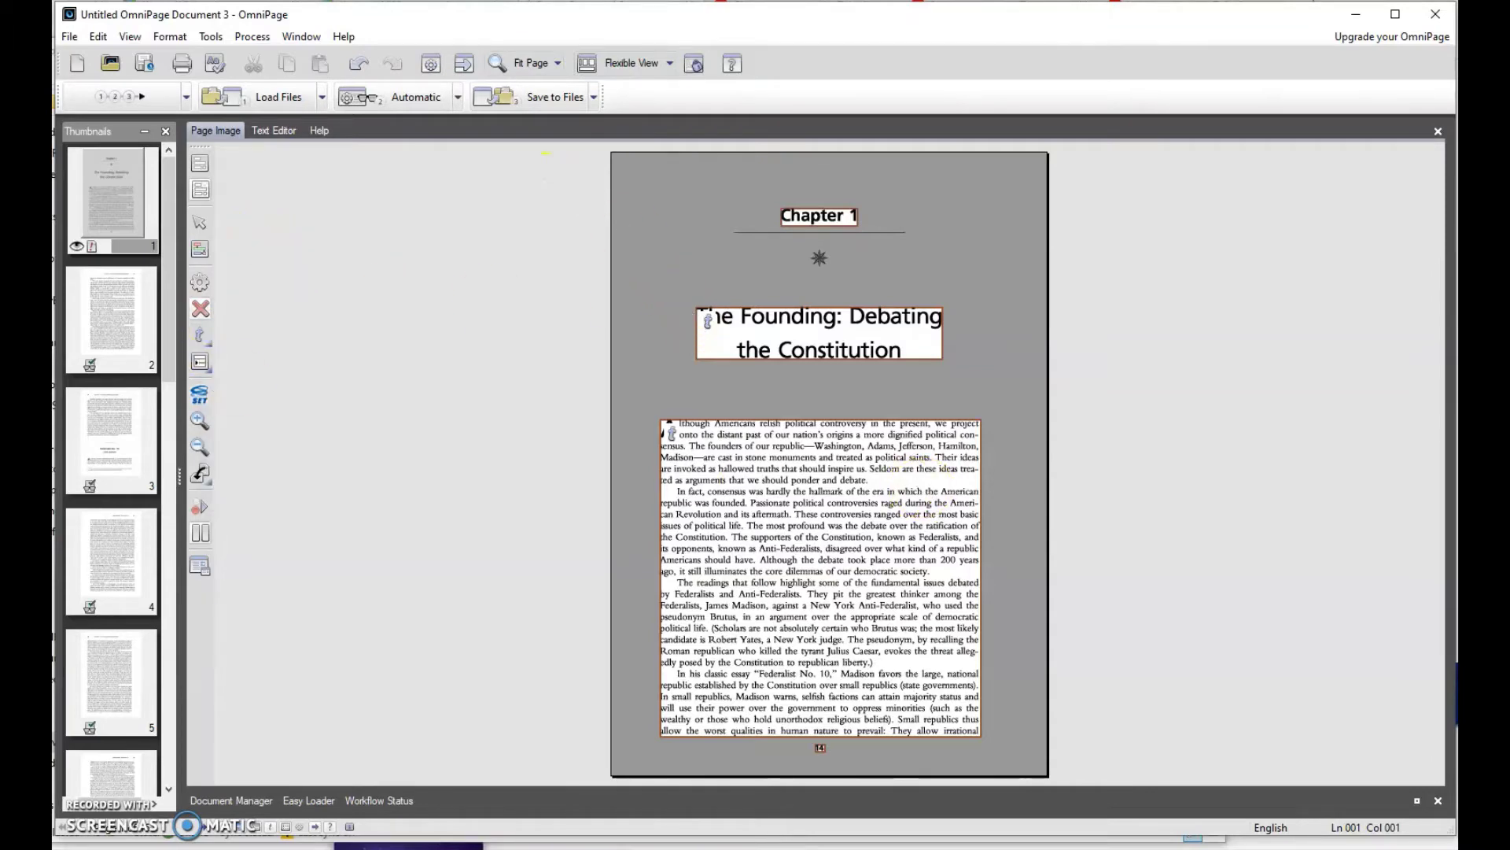
click(107, 323)
Delete the combined Federalist No. 10 zone on page 3
click(121, 445)
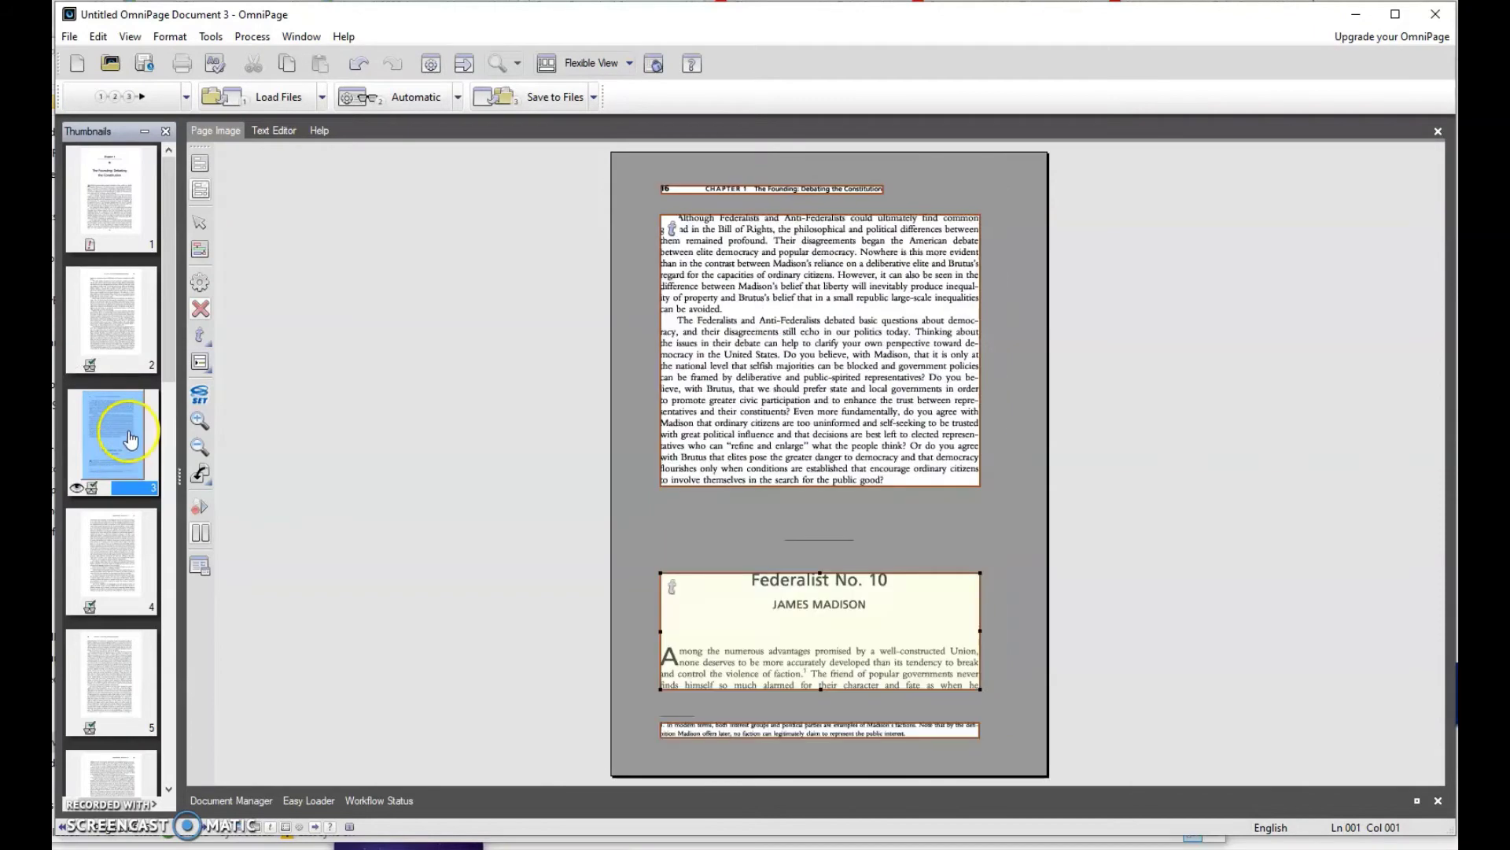
click(775, 622)
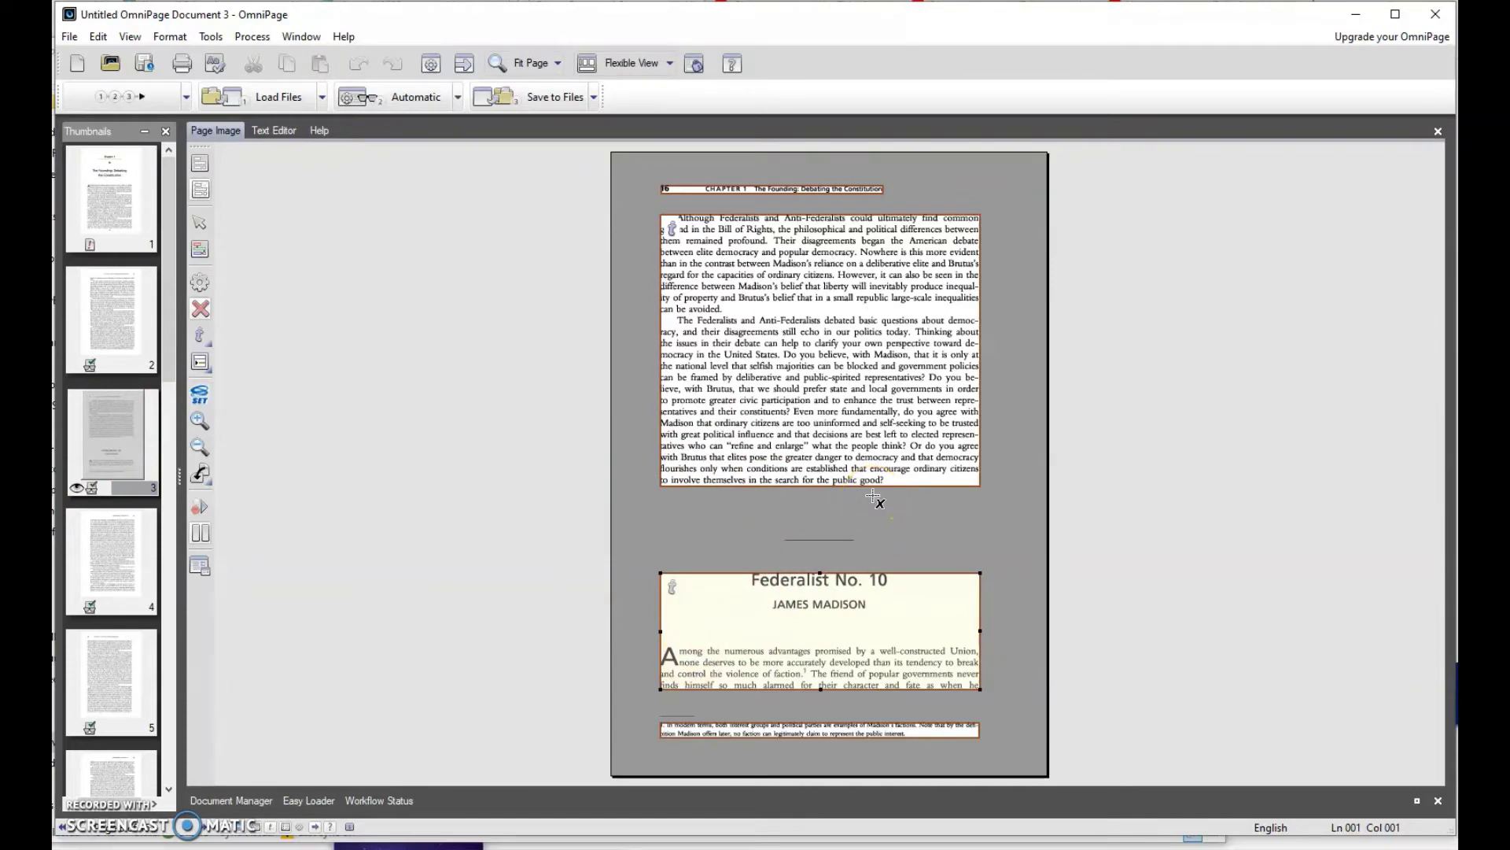
key(Delete)
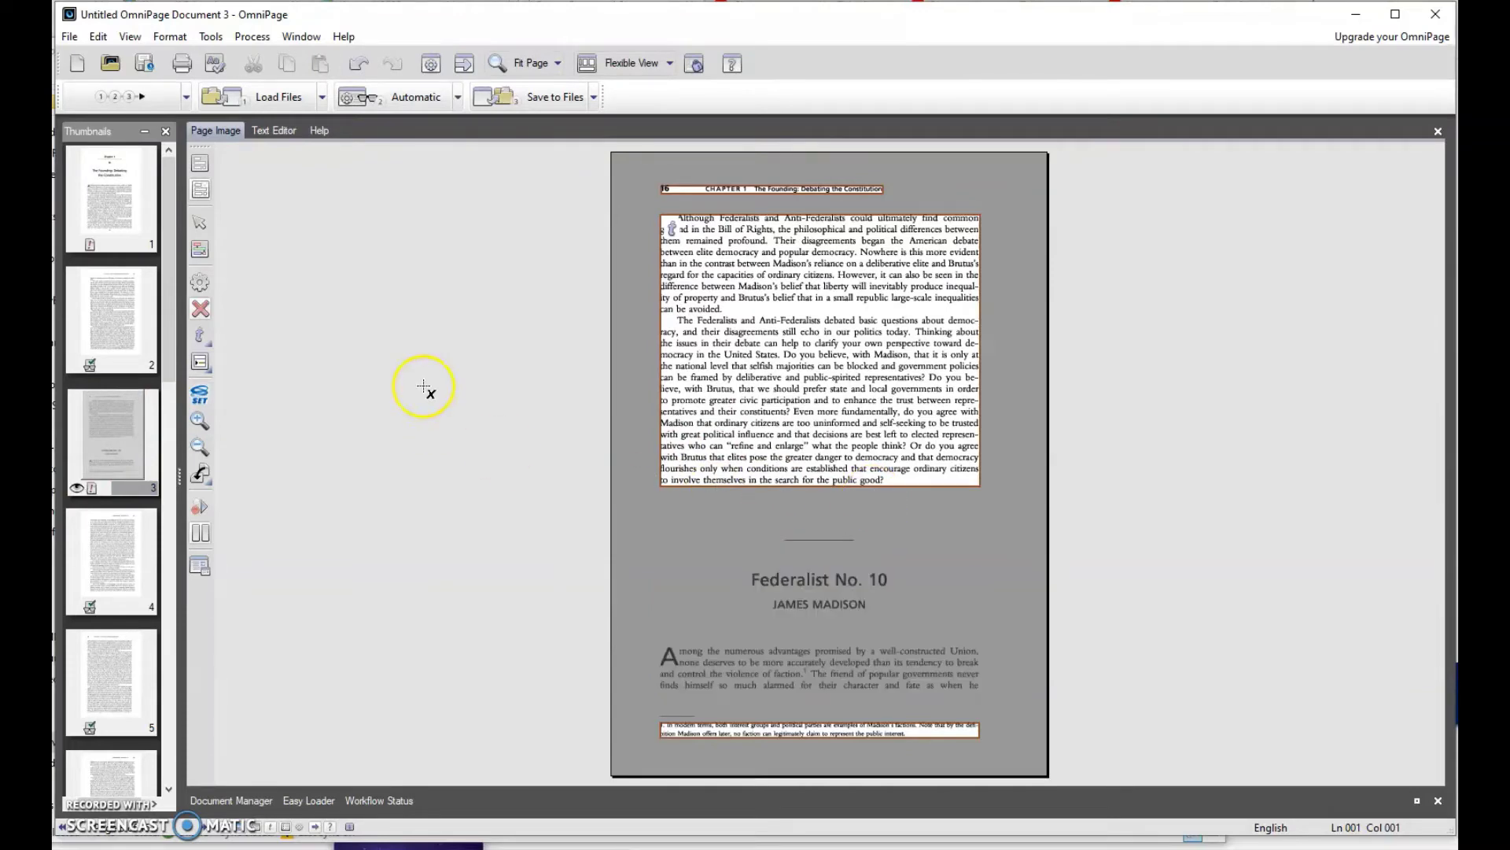
Draw separate text zones for the Federalist No. 10 heading with author line and its opening paragraph
click(200, 335)
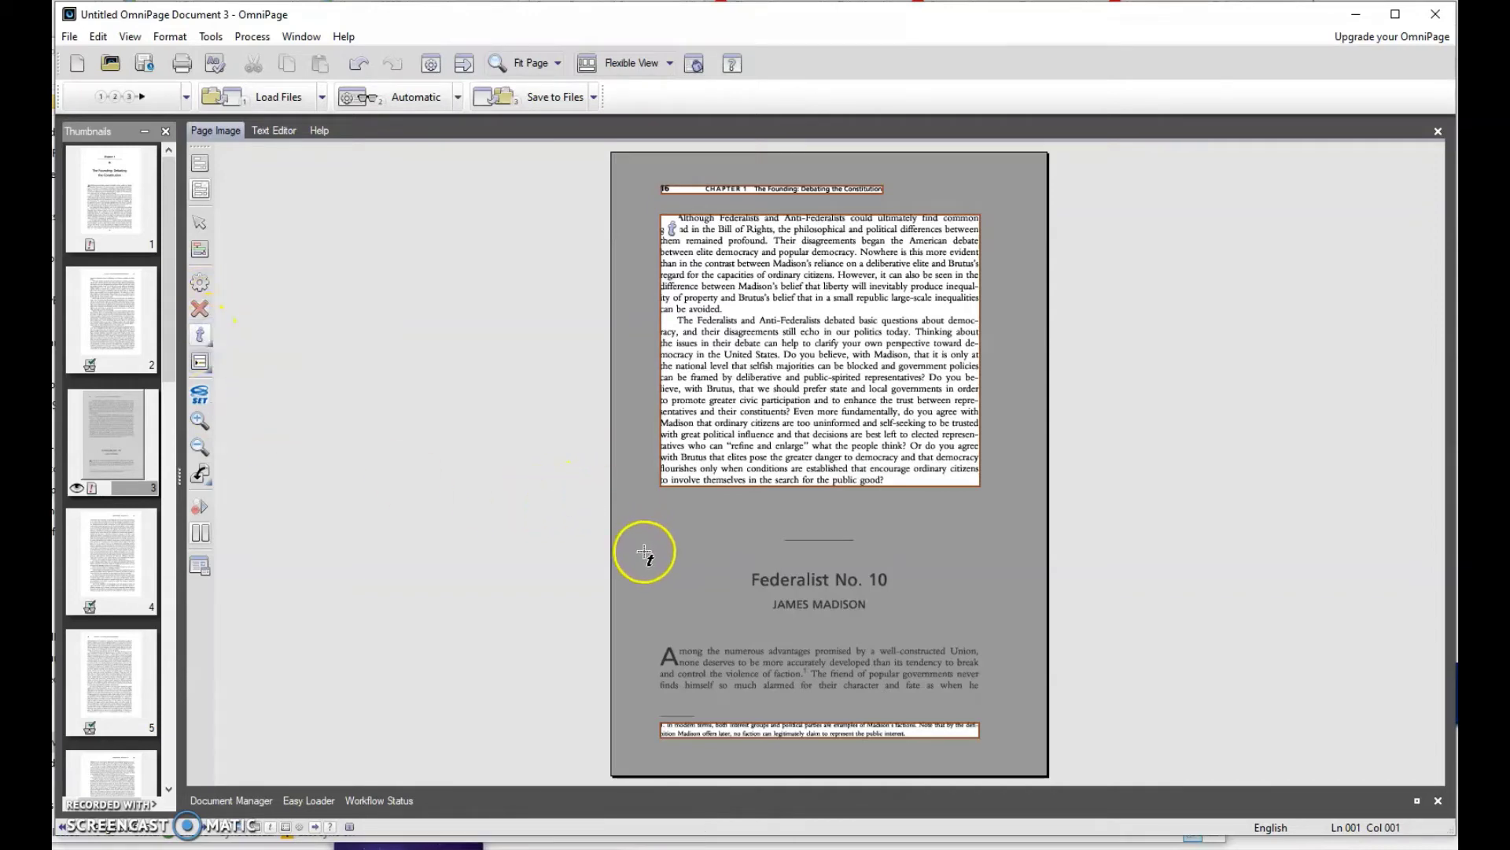
drag(631, 558, 915, 599)
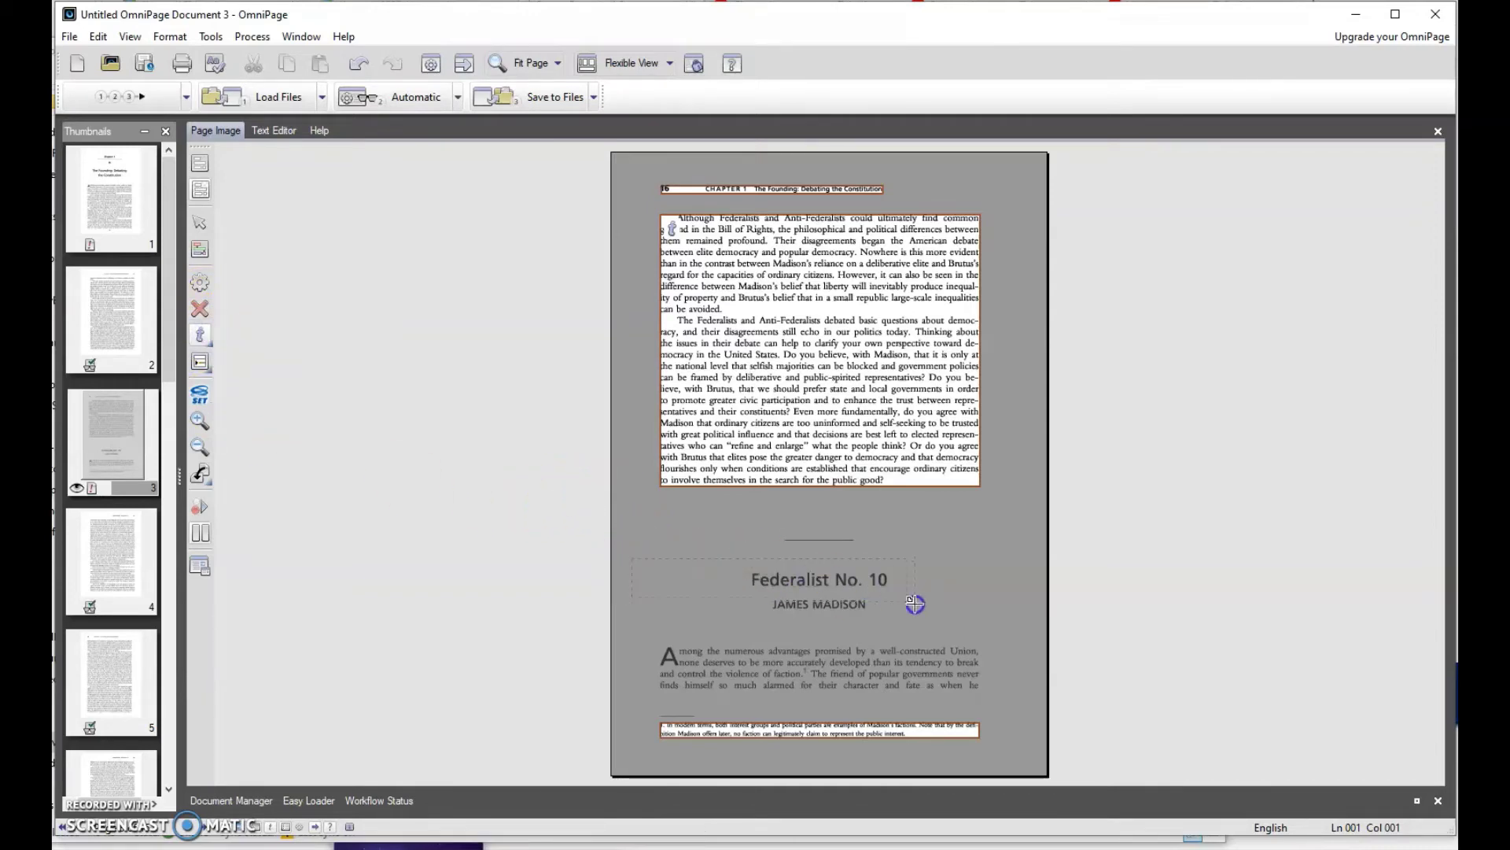
drag(1016, 619, 1015, 618)
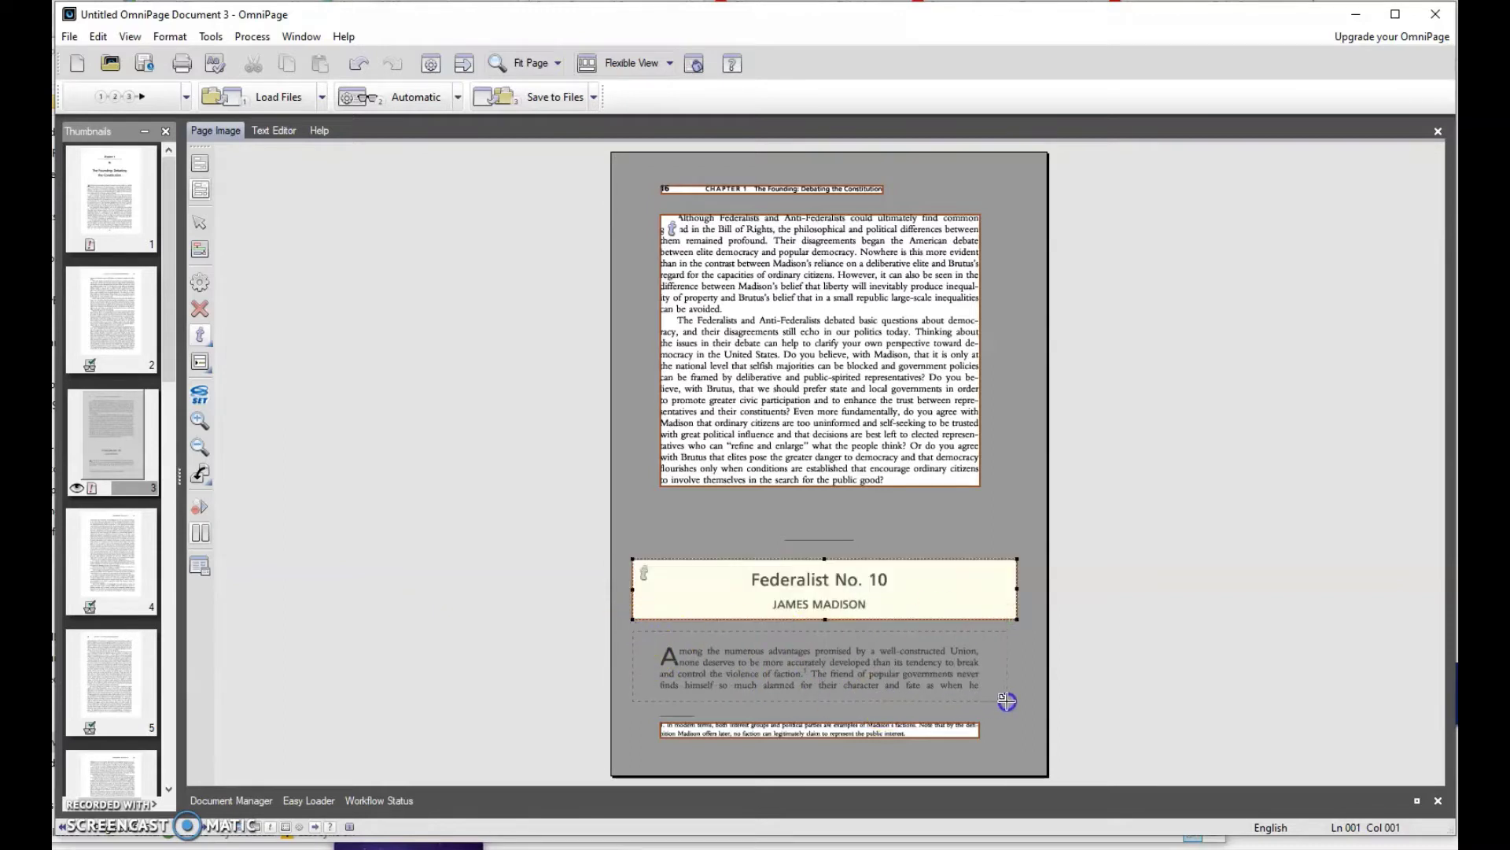
drag(1007, 701, 1015, 702)
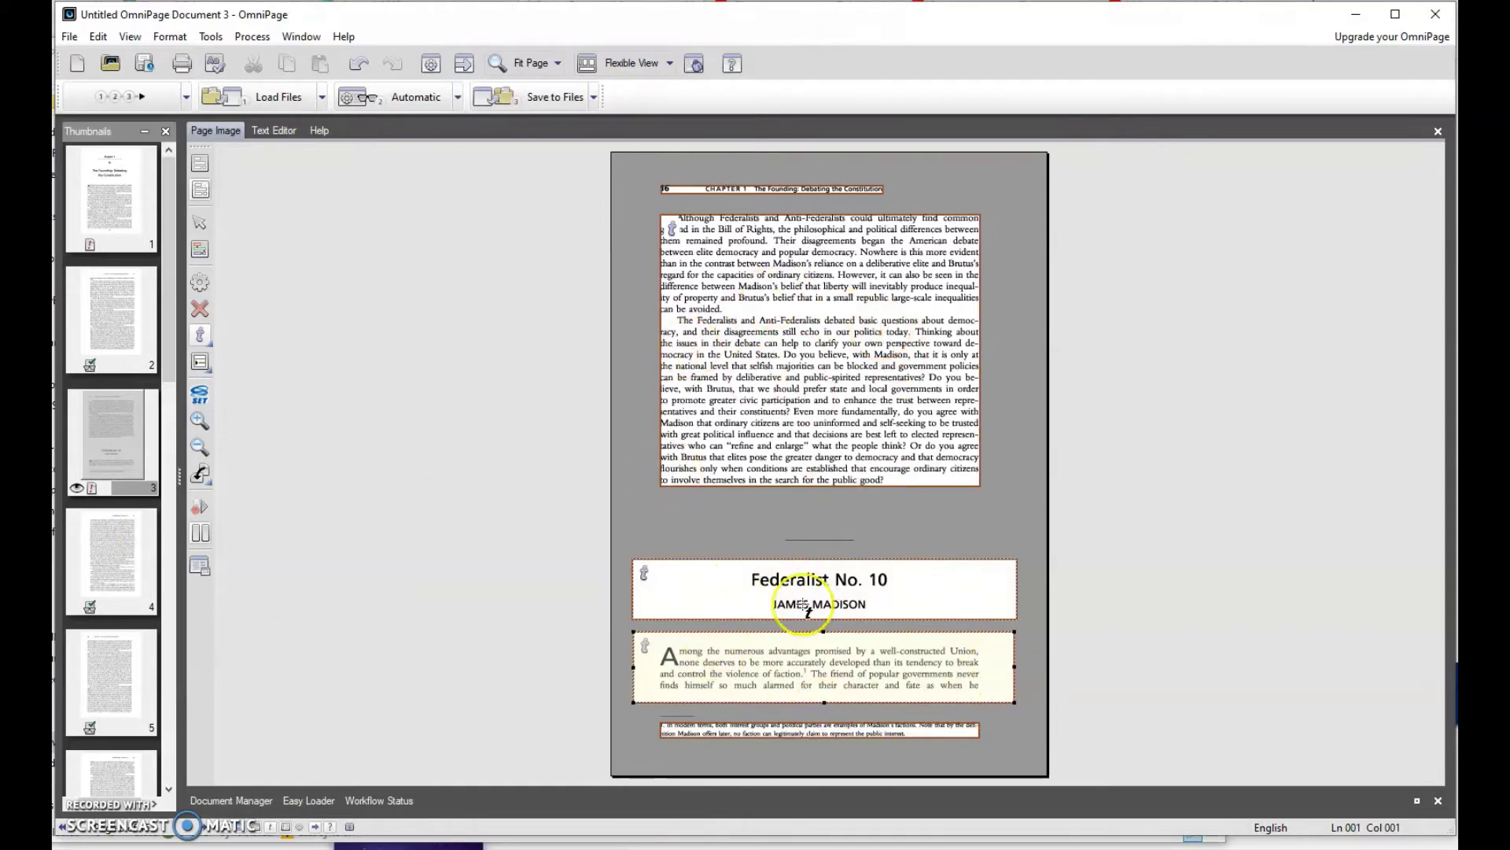
Browse chapter pages 4, 5, 9, 10 and 11, including the Anti-Federalist Paper page
click(100, 550)
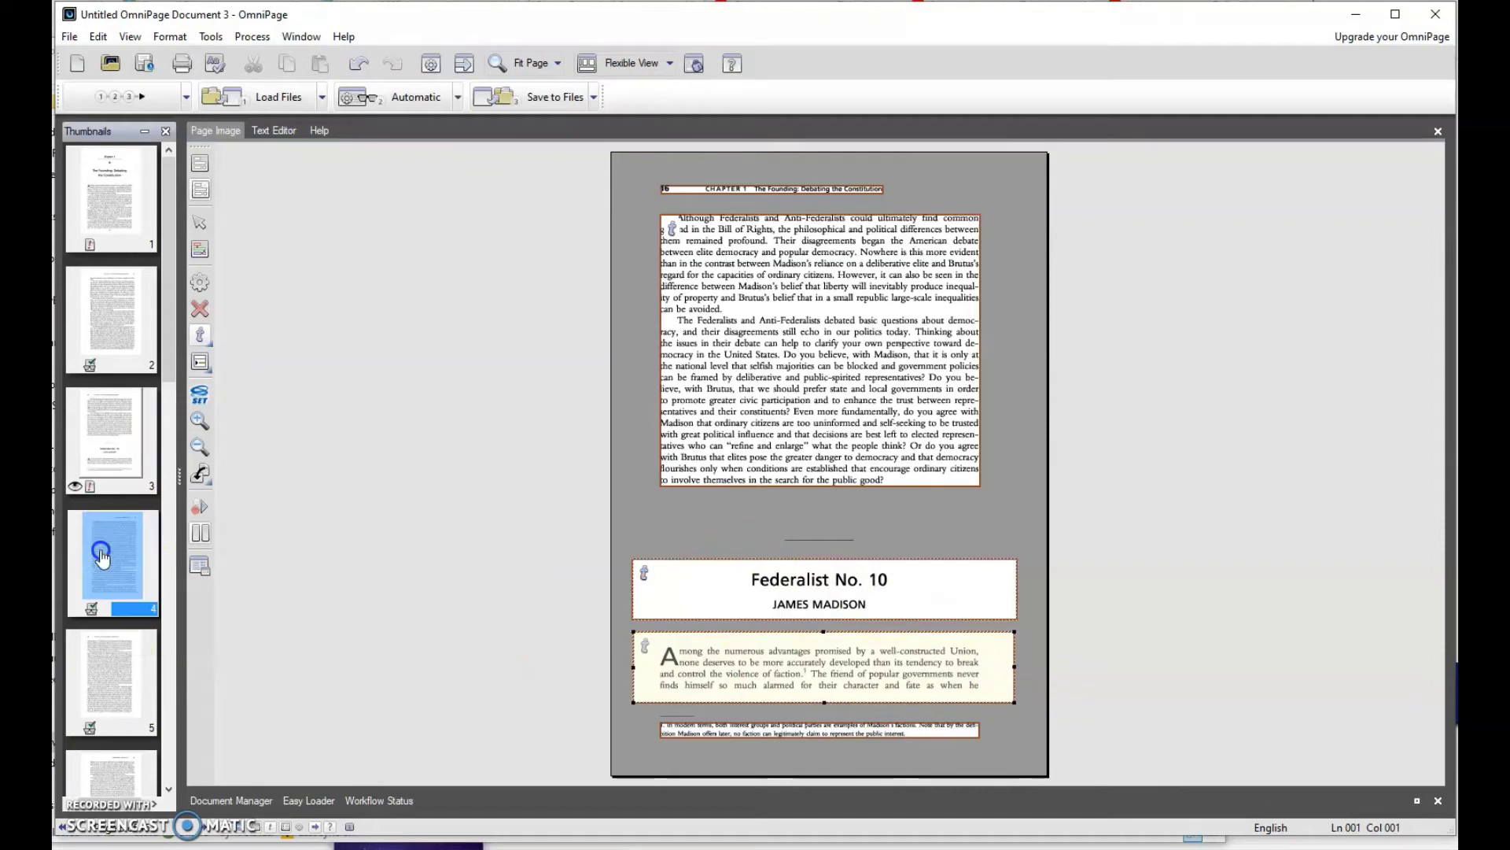
click(122, 681)
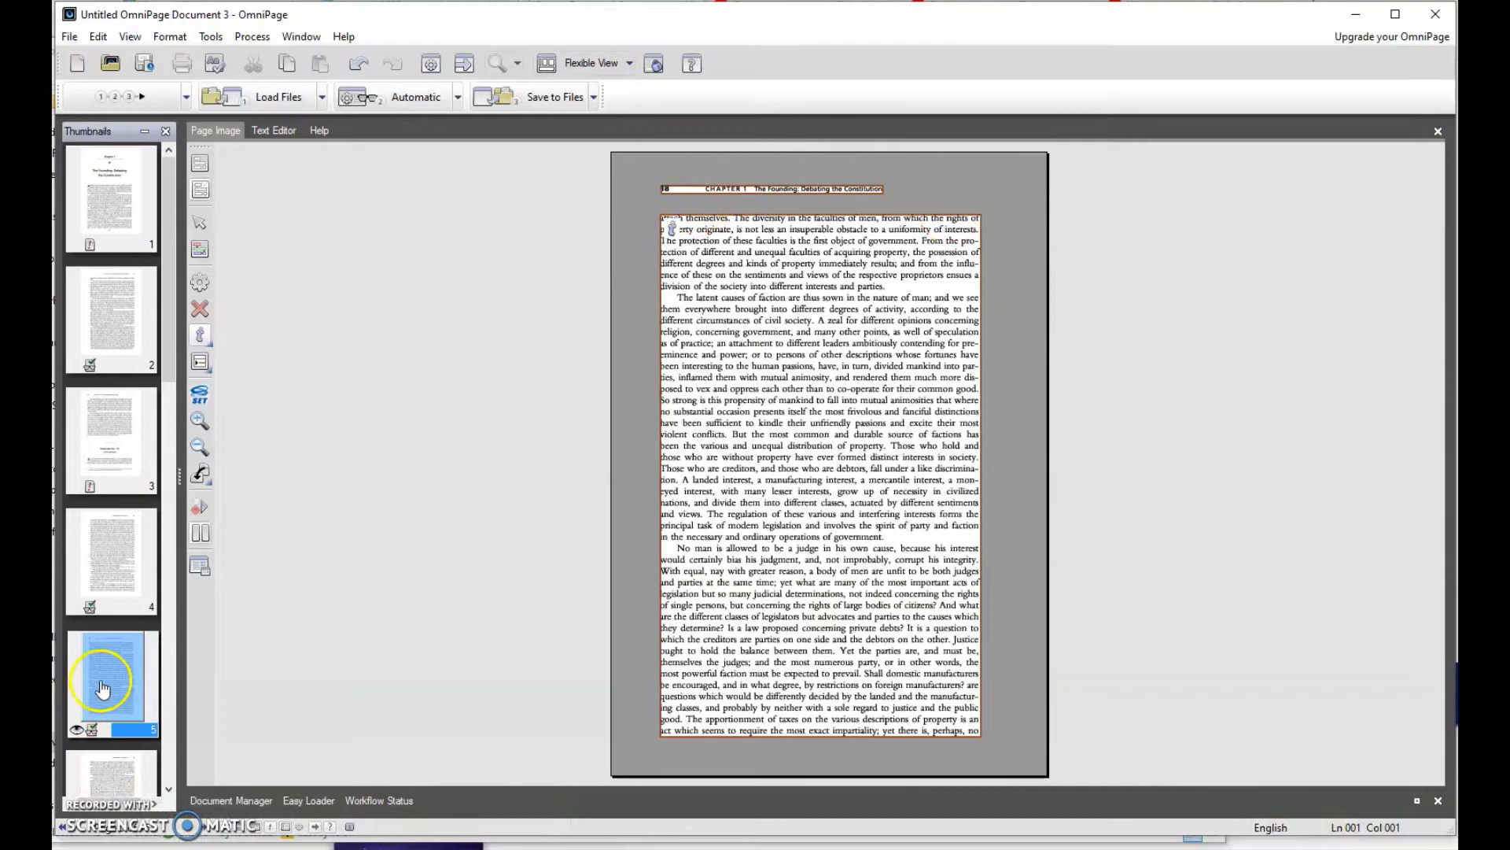
scroll(87, 668, down, 6)
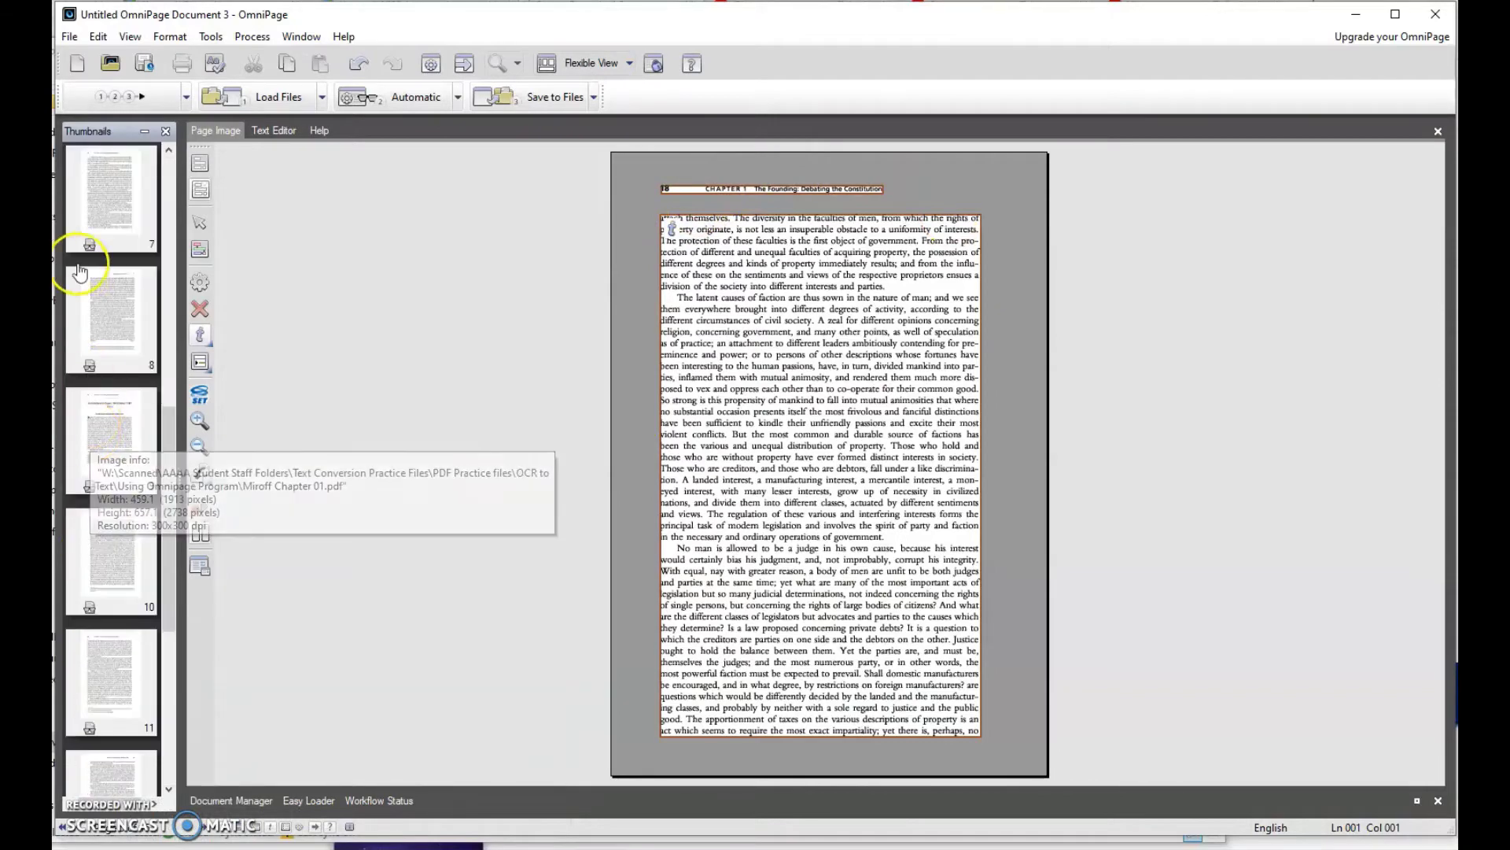
click(107, 401)
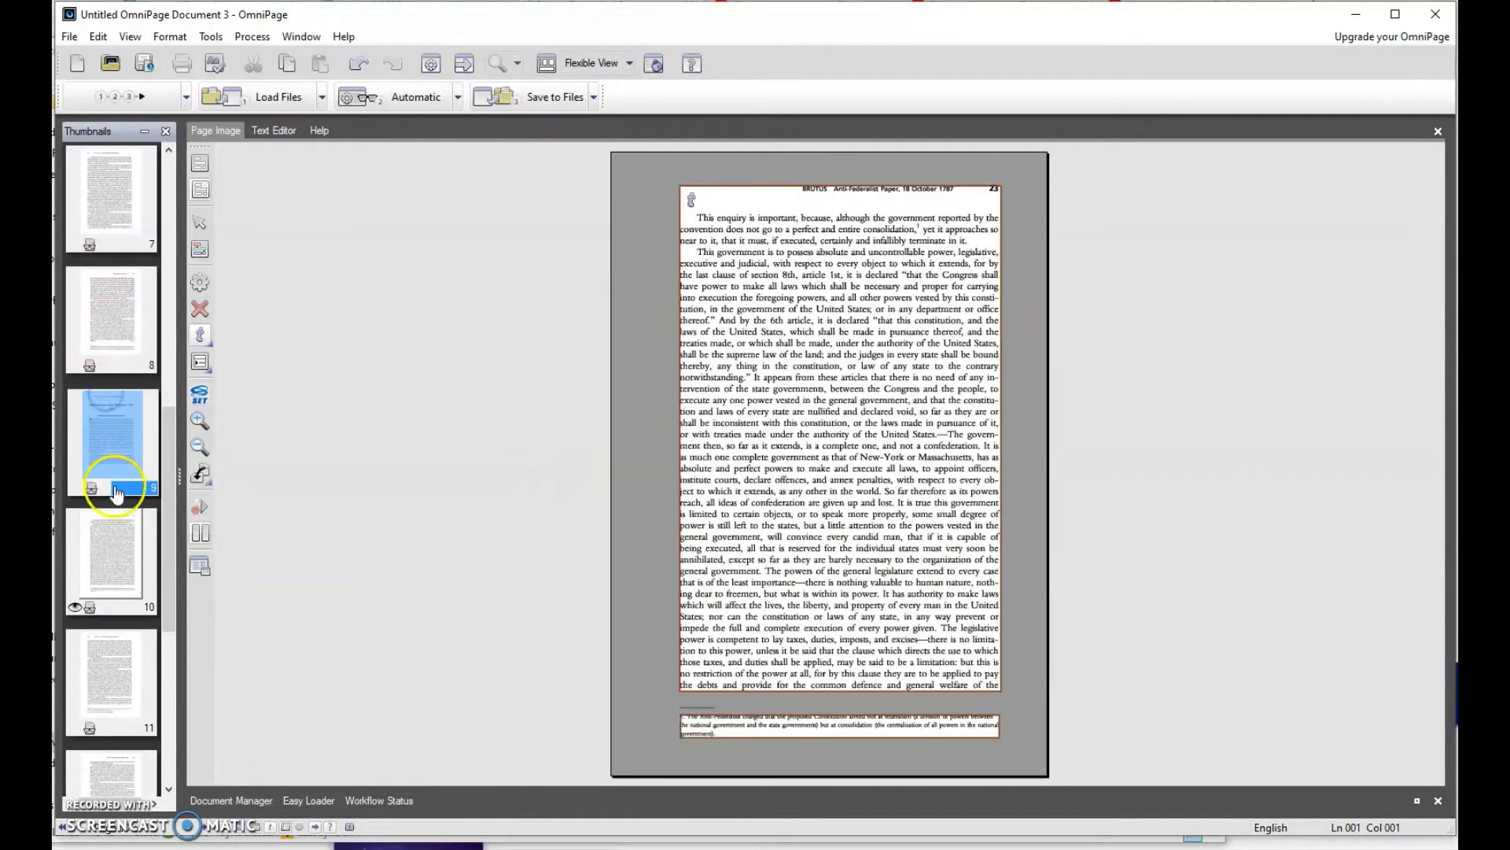
click(112, 469)
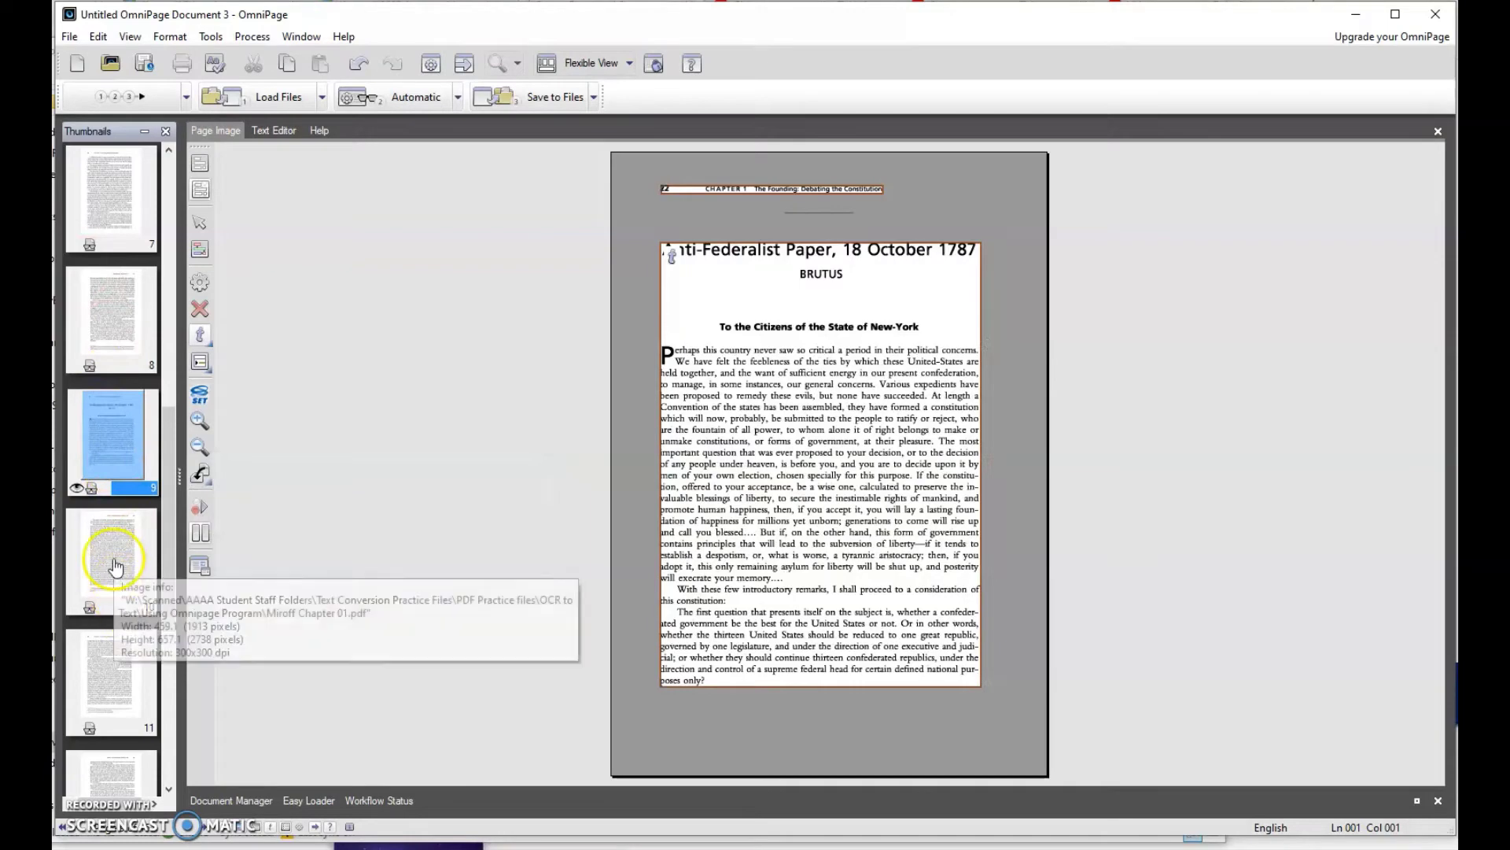
click(132, 580)
click(134, 669)
Check pages 14 and 15, then go back through pages 11 and 1 to page 3
scroll(126, 653, down, 5)
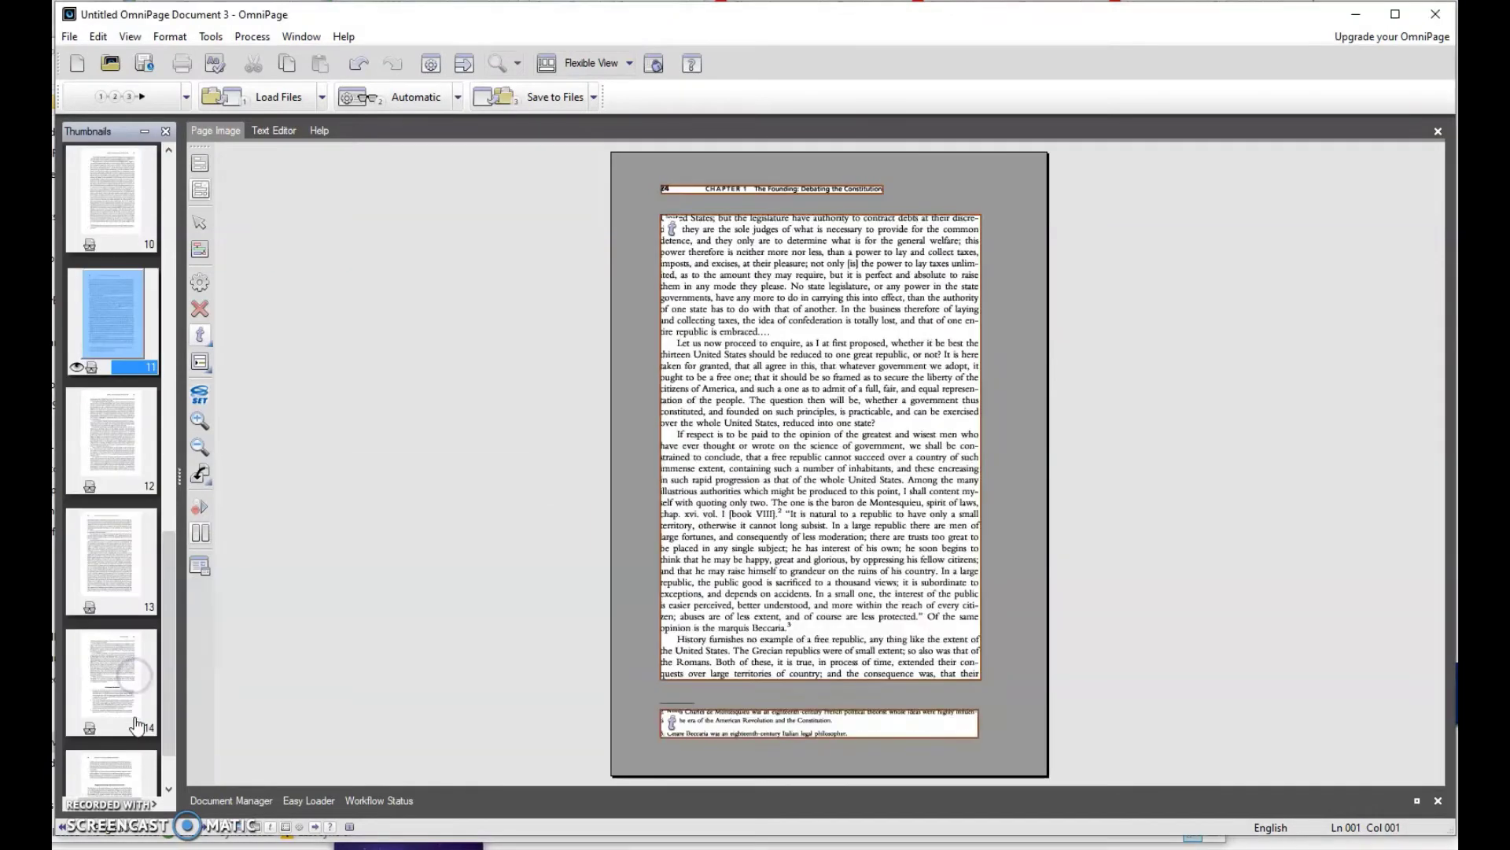
click(126, 626)
click(118, 714)
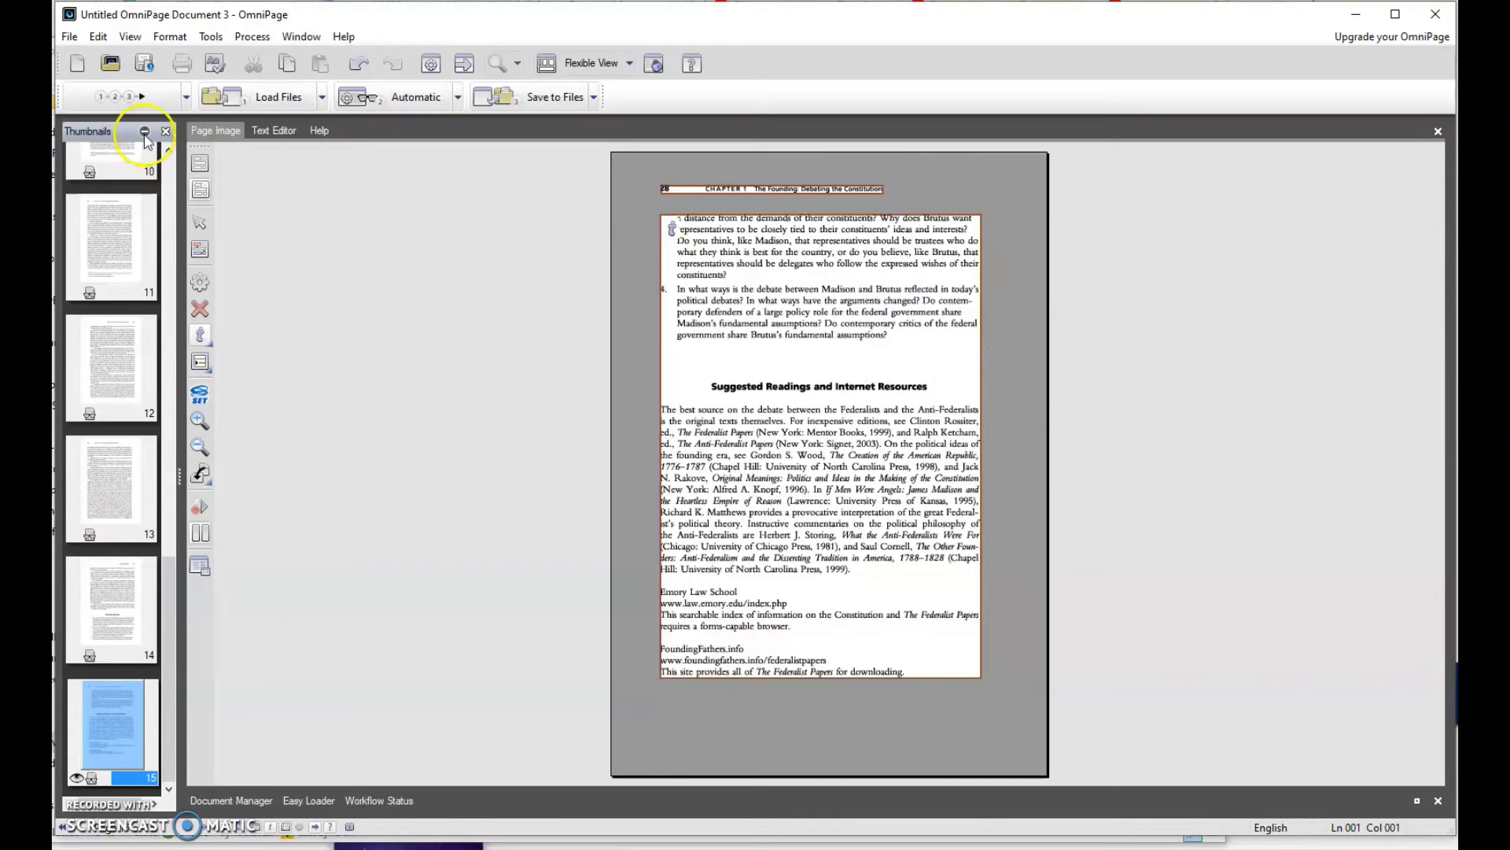
click(126, 255)
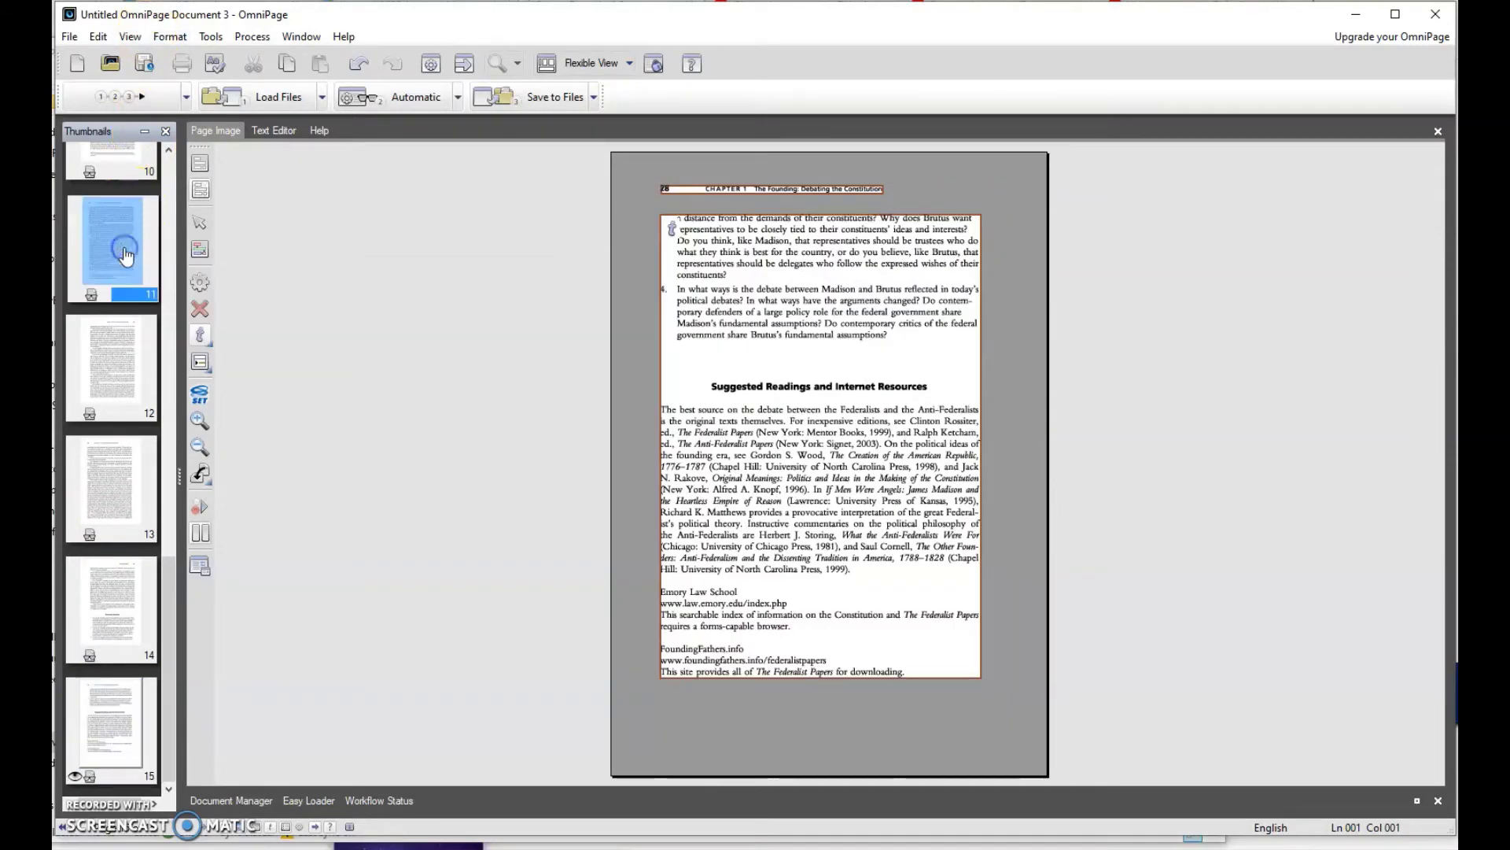
scroll(118, 252, up, 10)
click(98, 175)
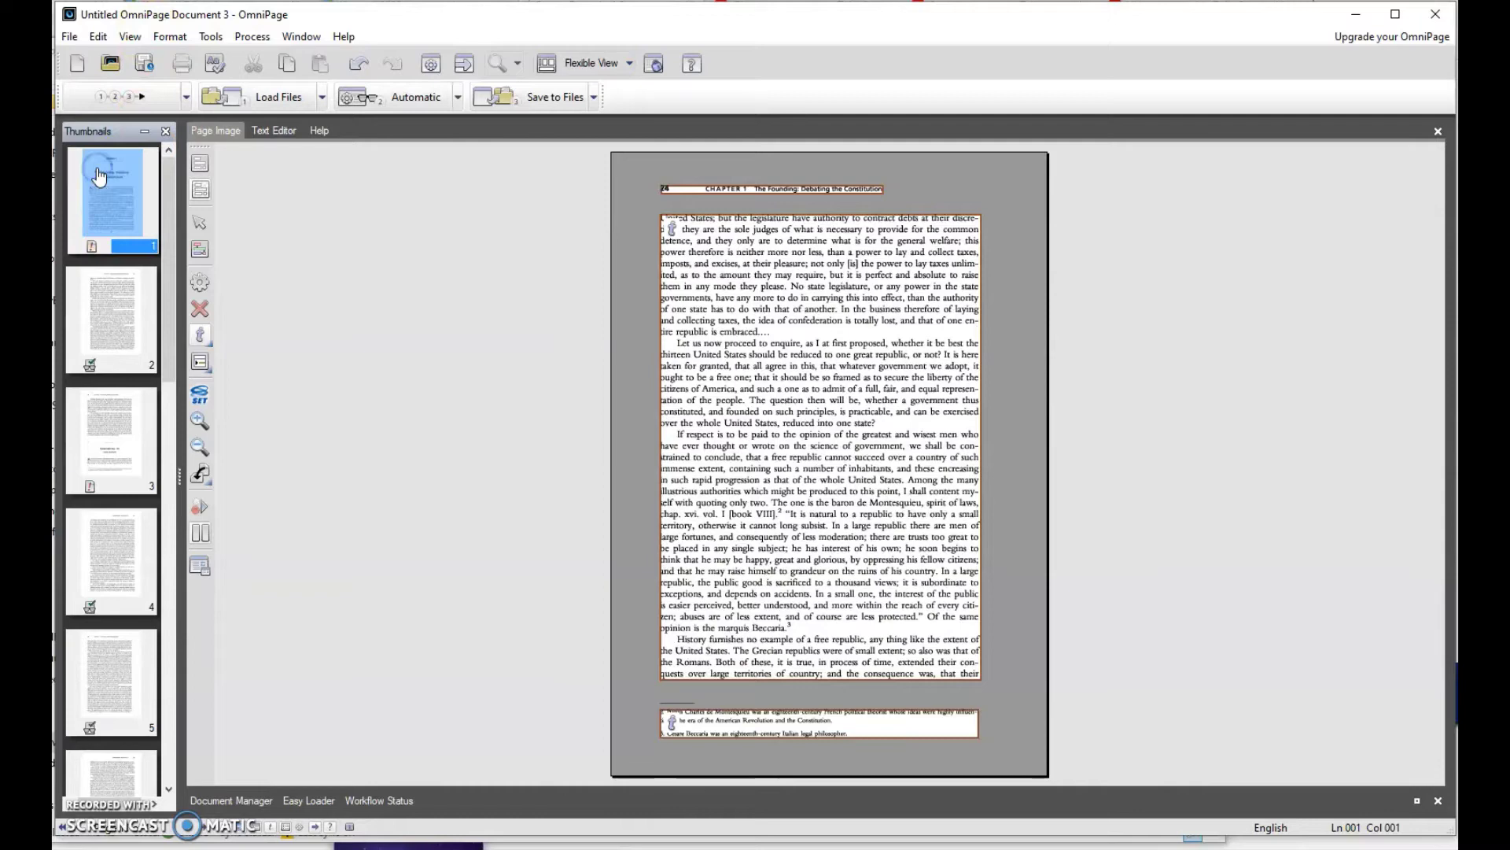
click(106, 436)
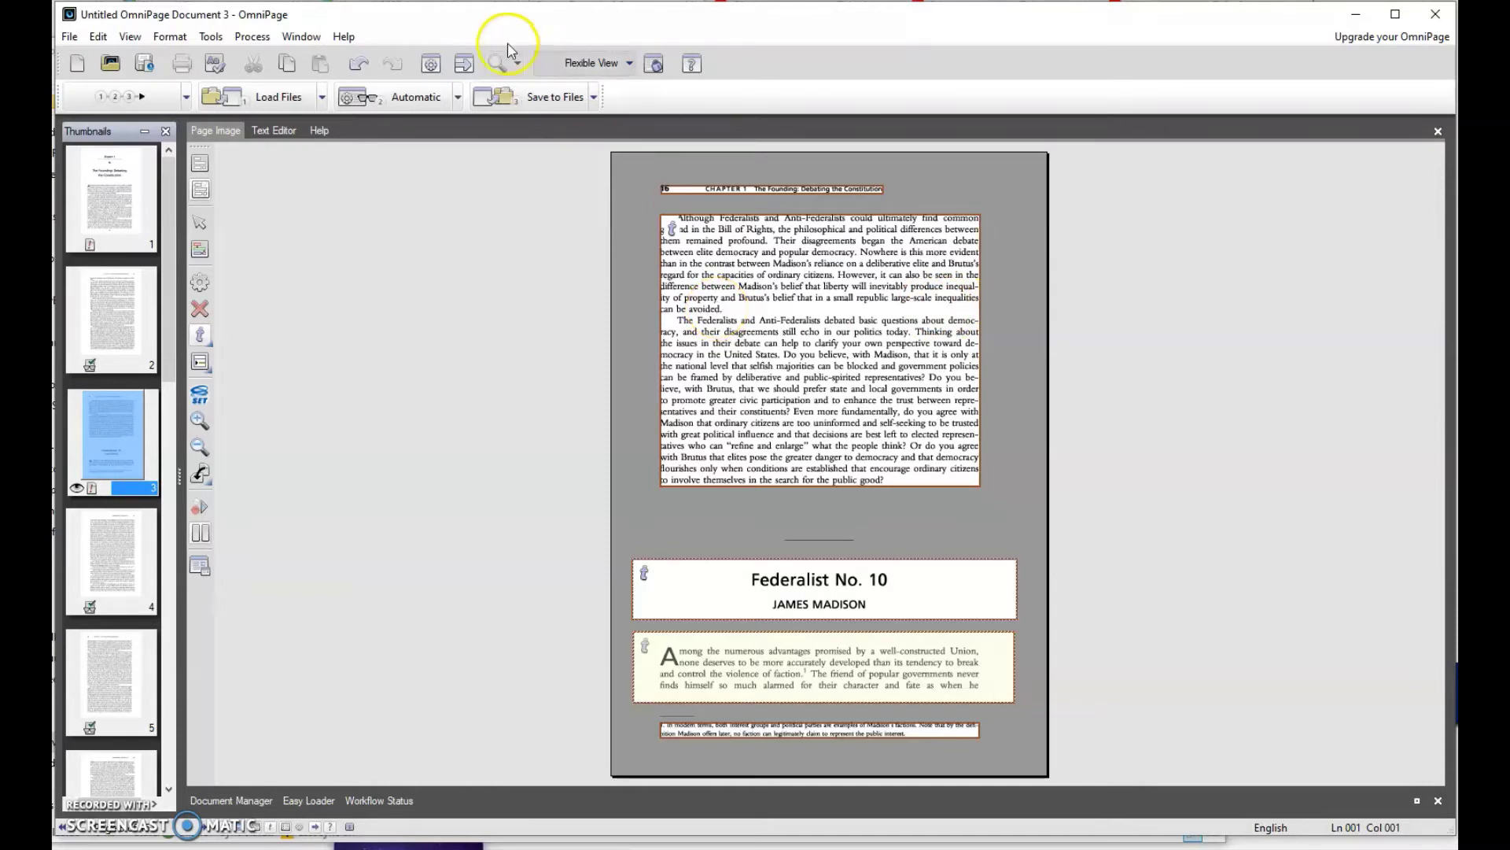
Select all chapter pages and re-run OCR on them, then bring up Save to File
click(105, 213)
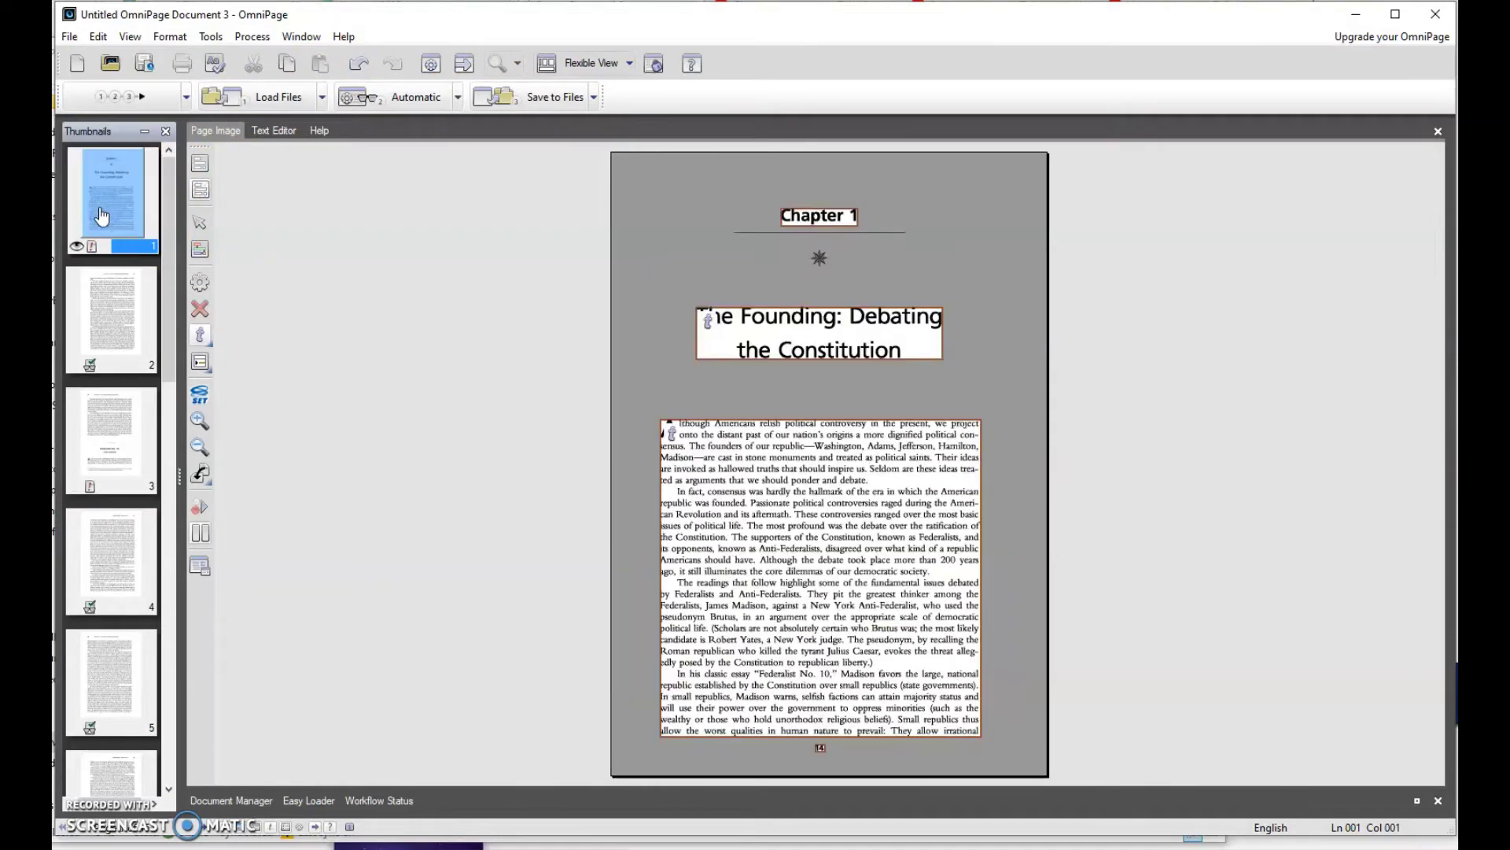
click(129, 206)
key(ctrl+a)
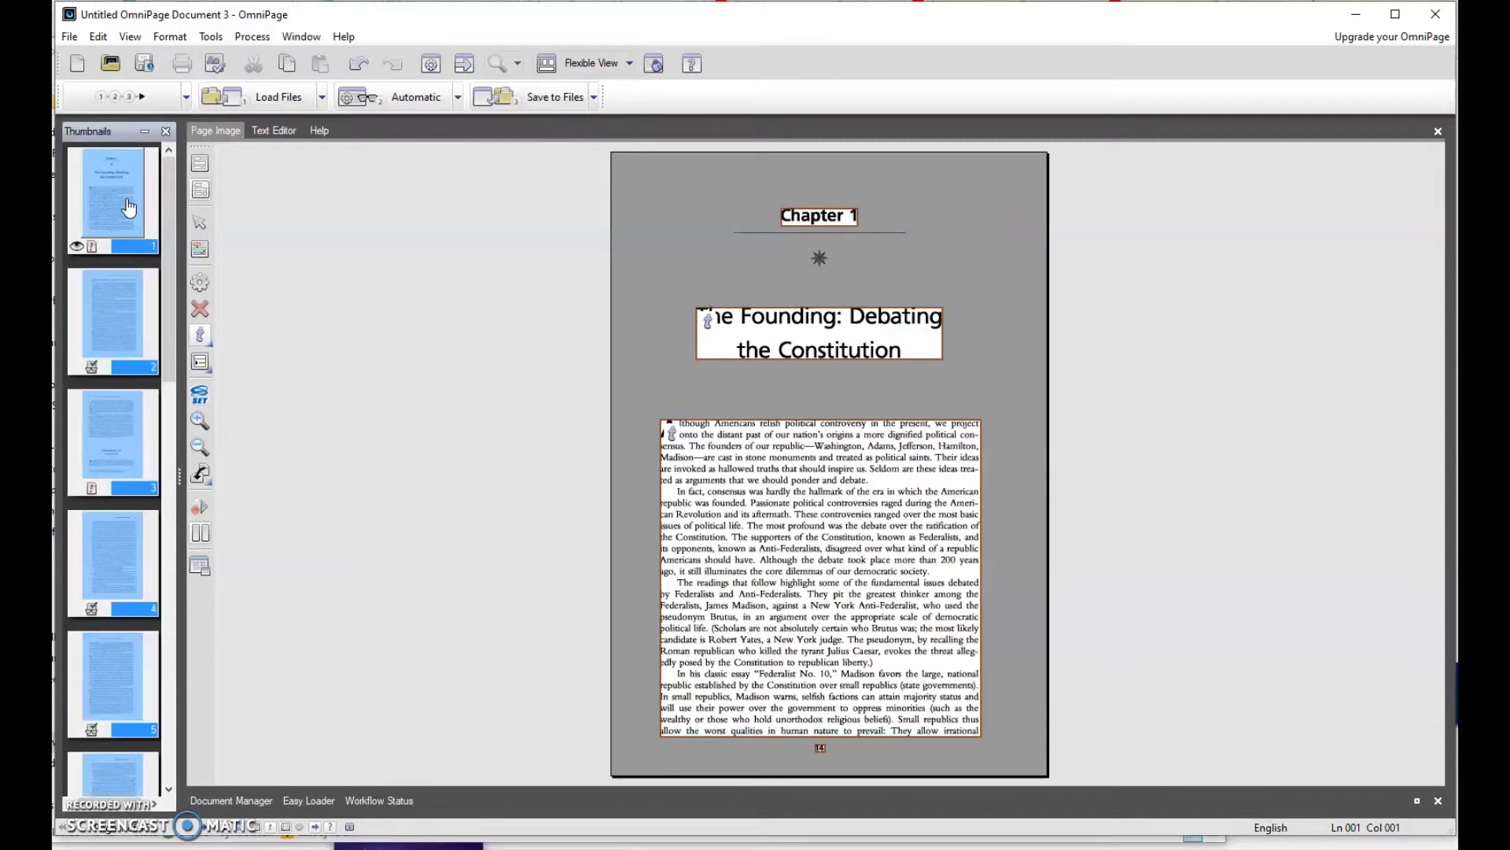
click(416, 105)
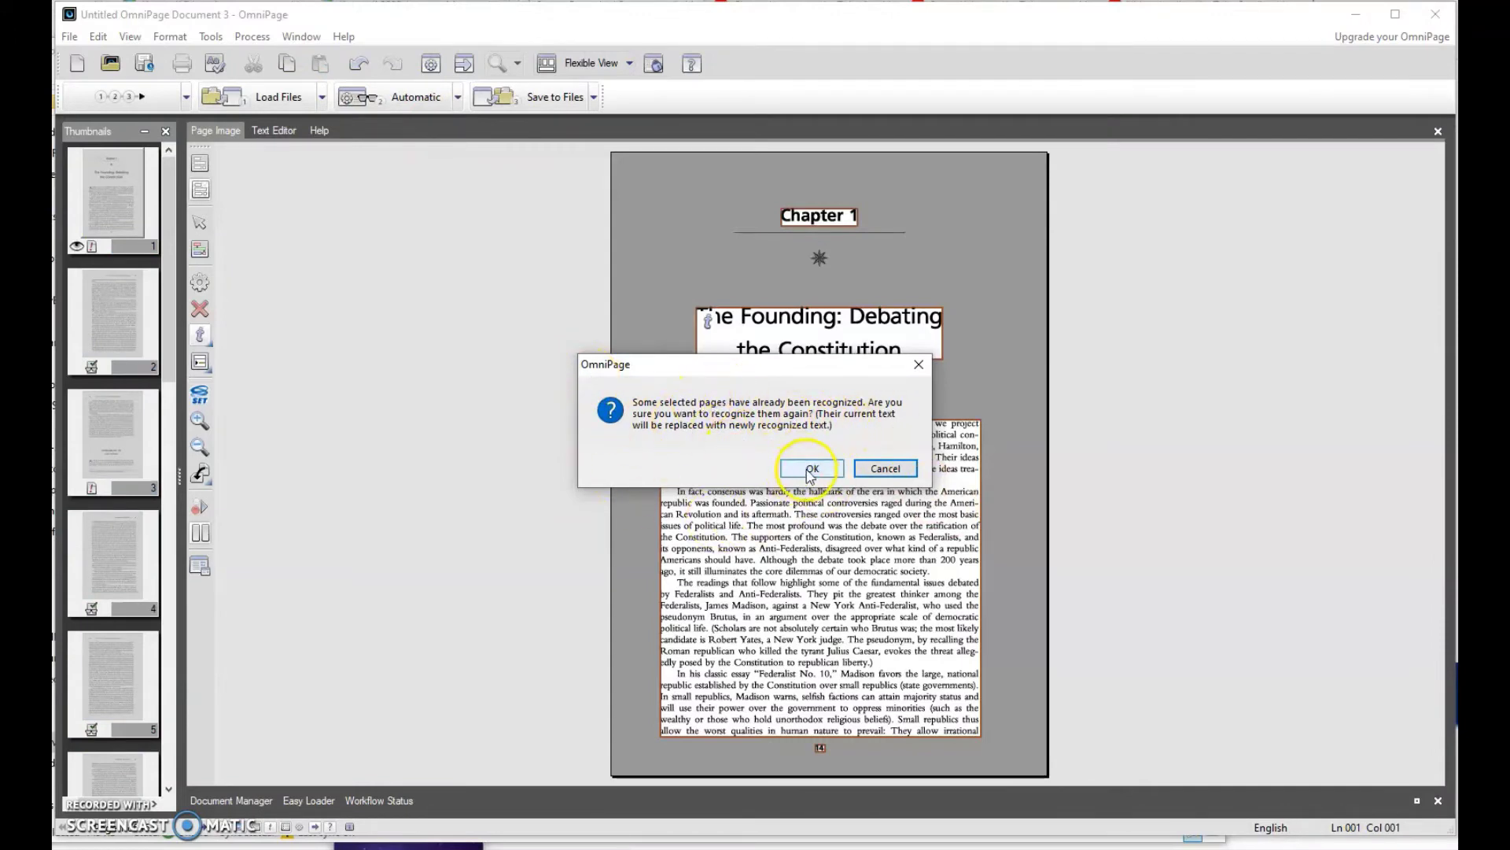
click(810, 469)
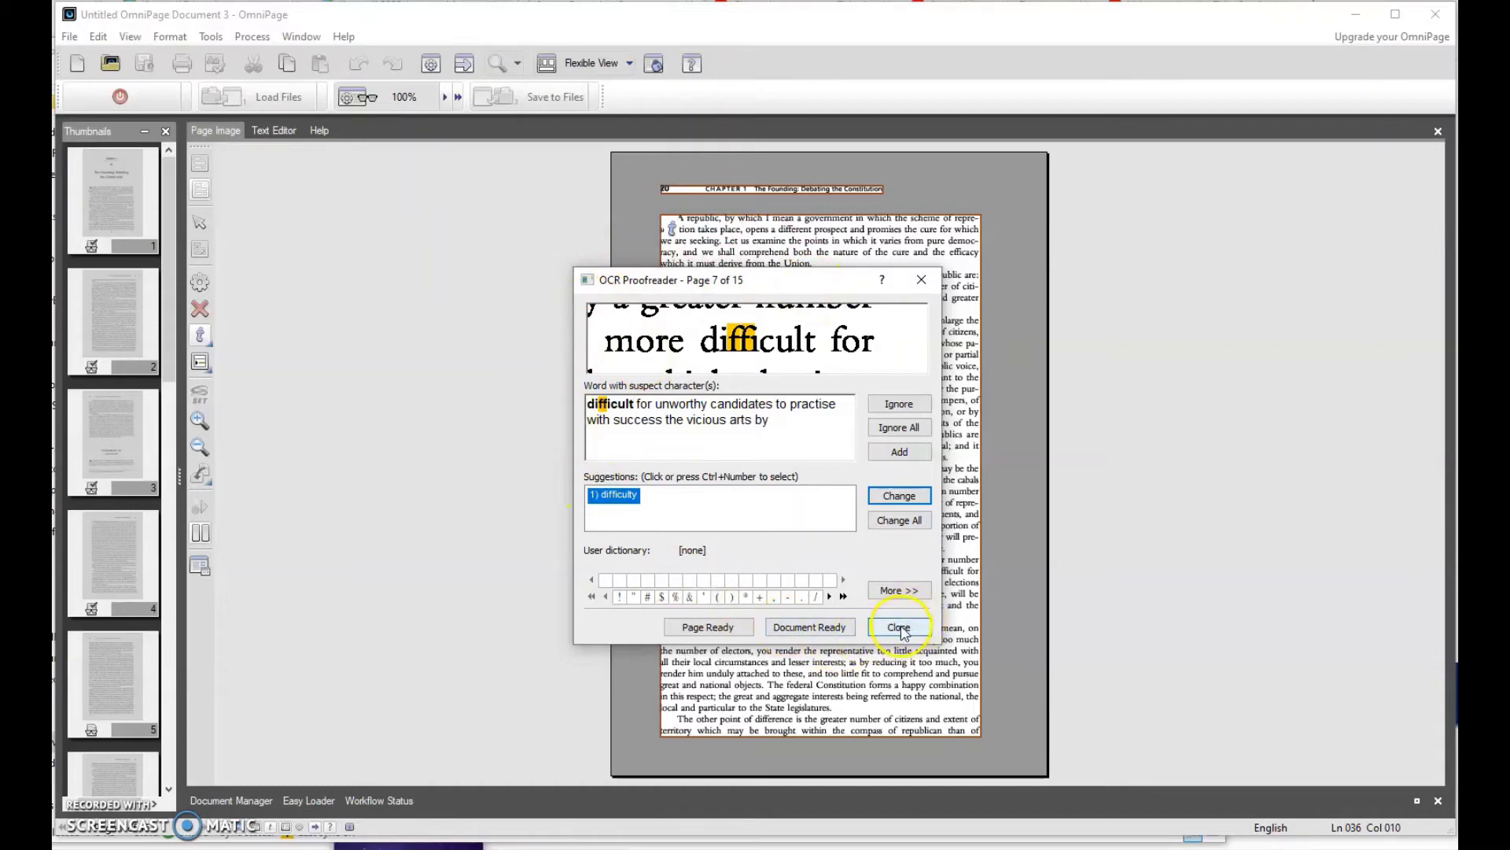
click(901, 627)
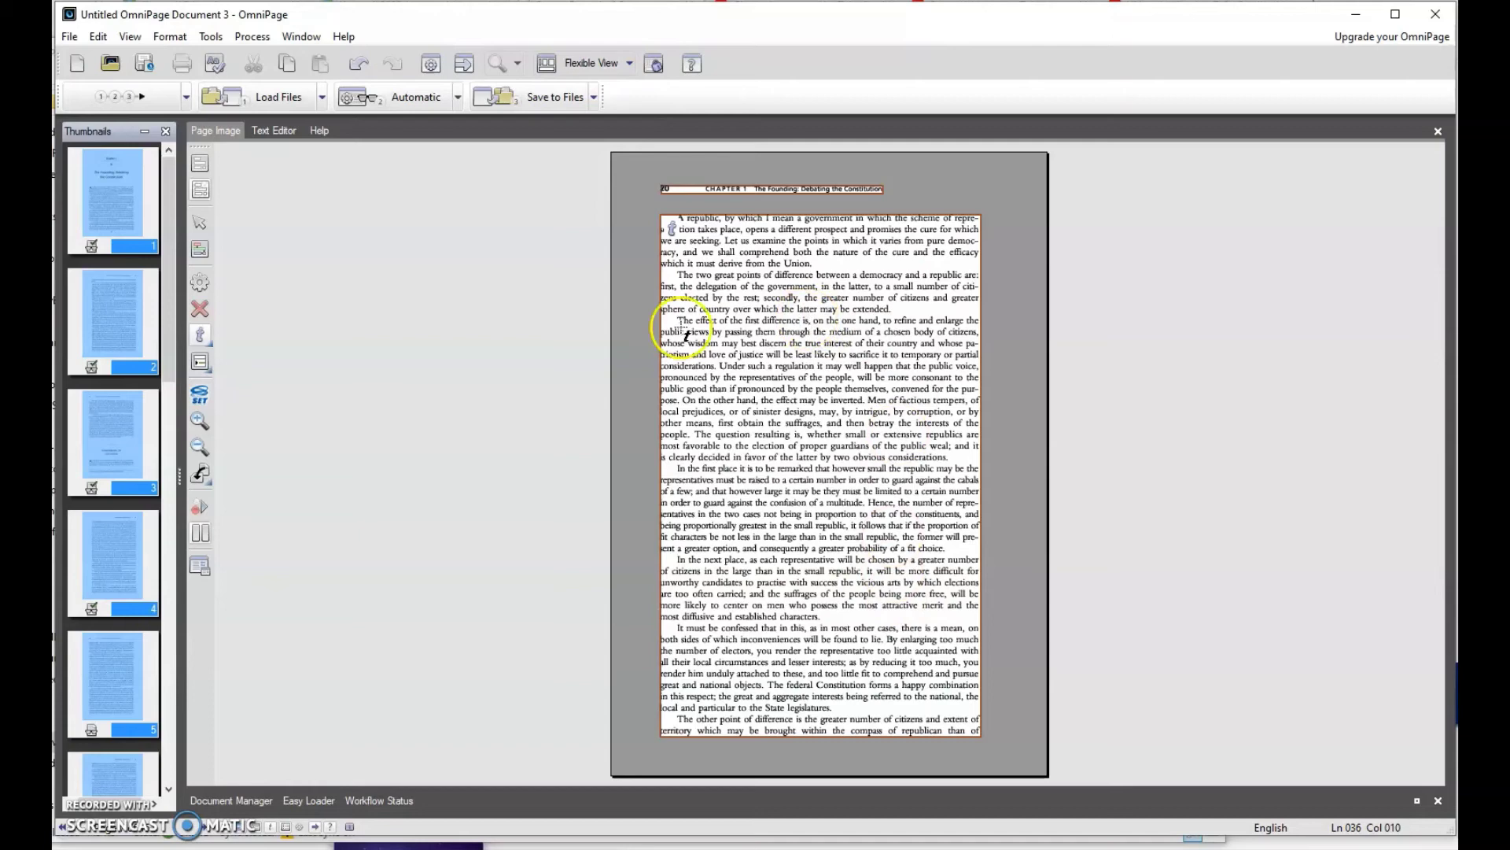
click(543, 96)
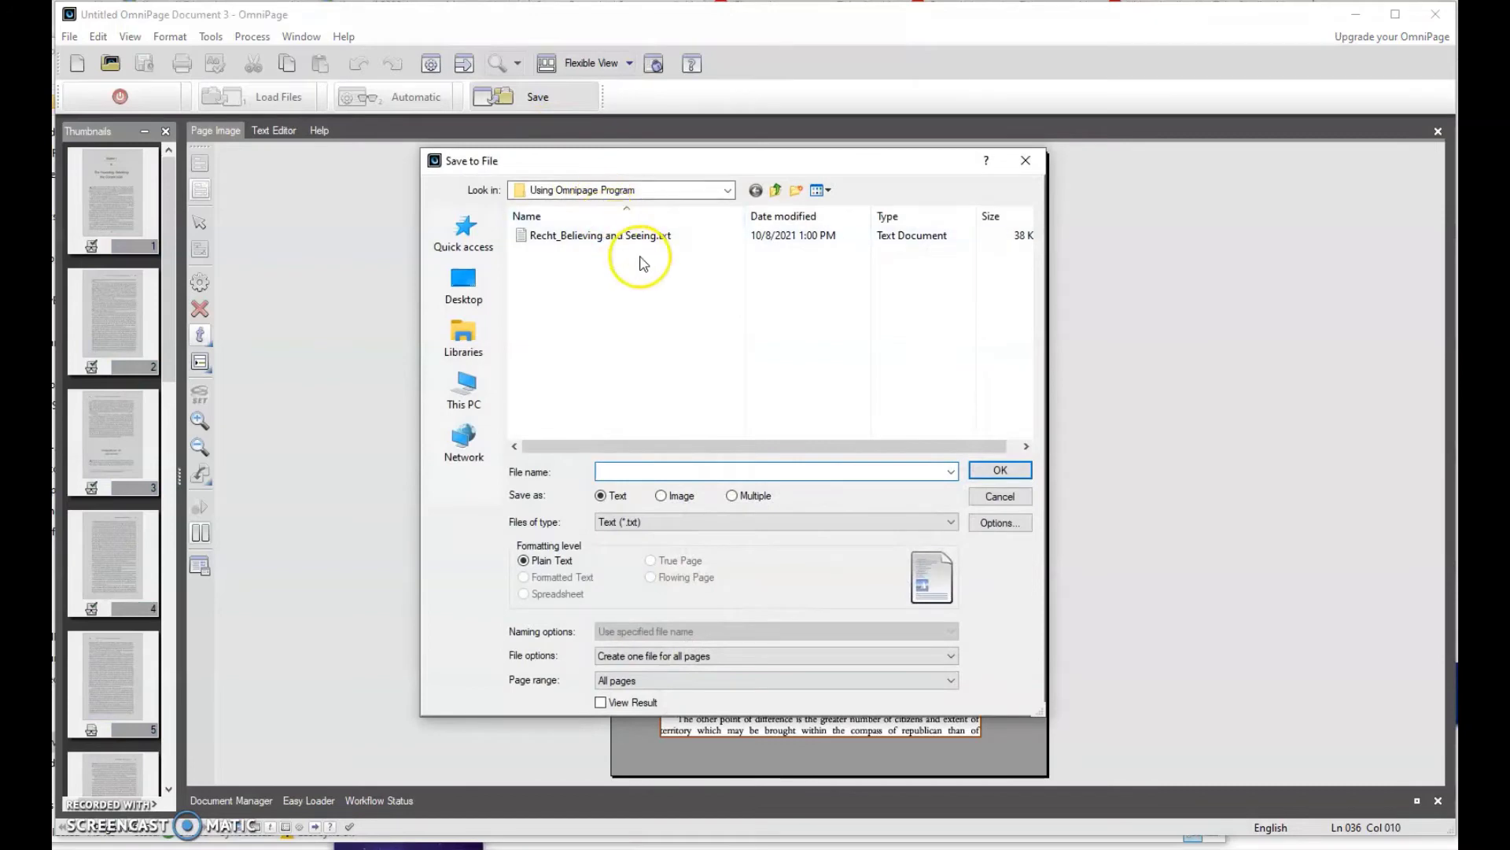
Save the recognized chapter as a Text (*.txt) file named 'Miroff Chapter 01'
click(636, 523)
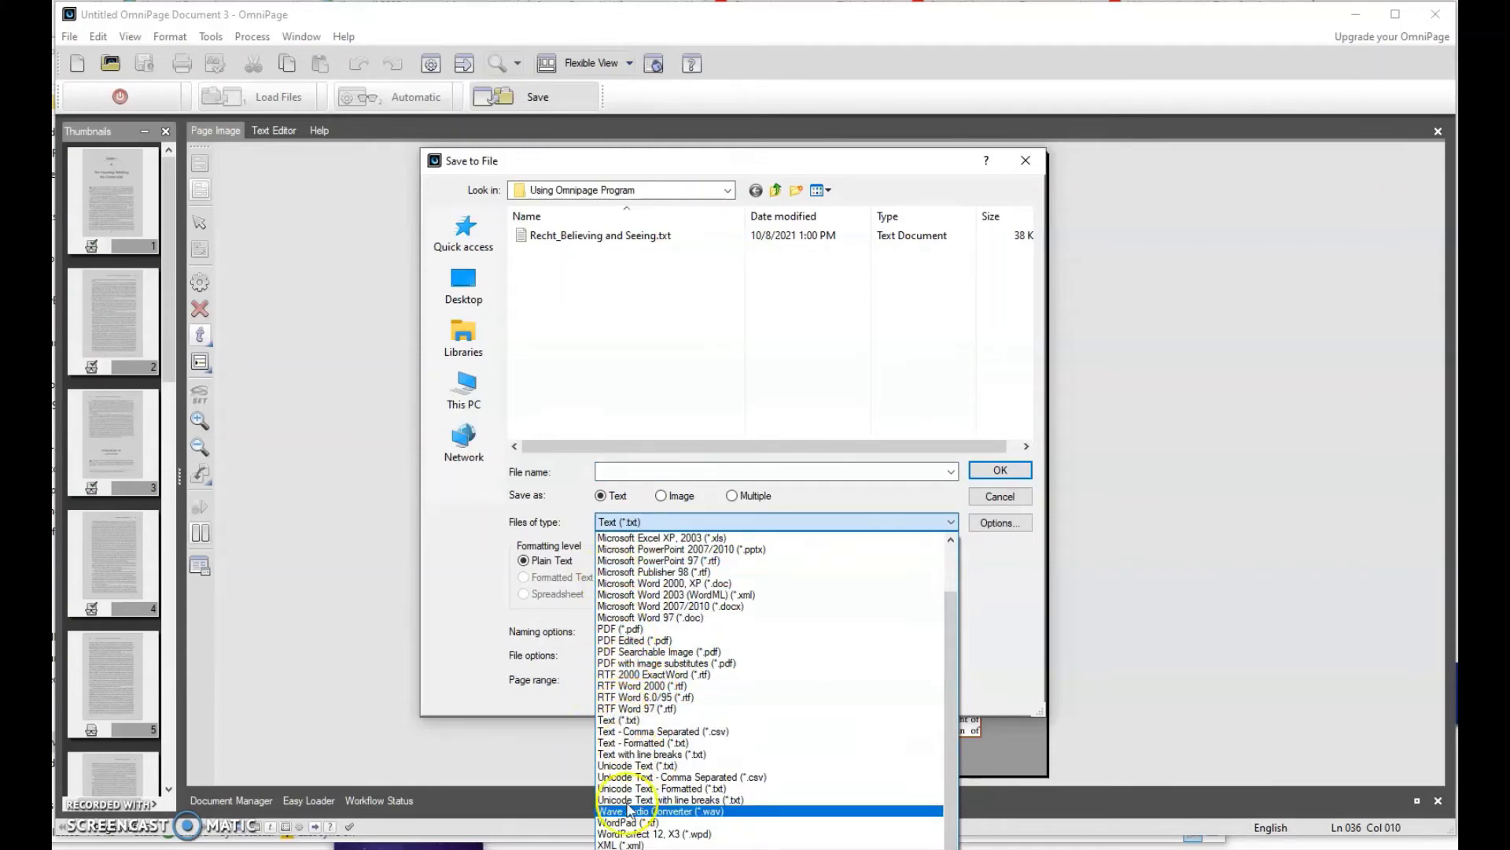
click(630, 720)
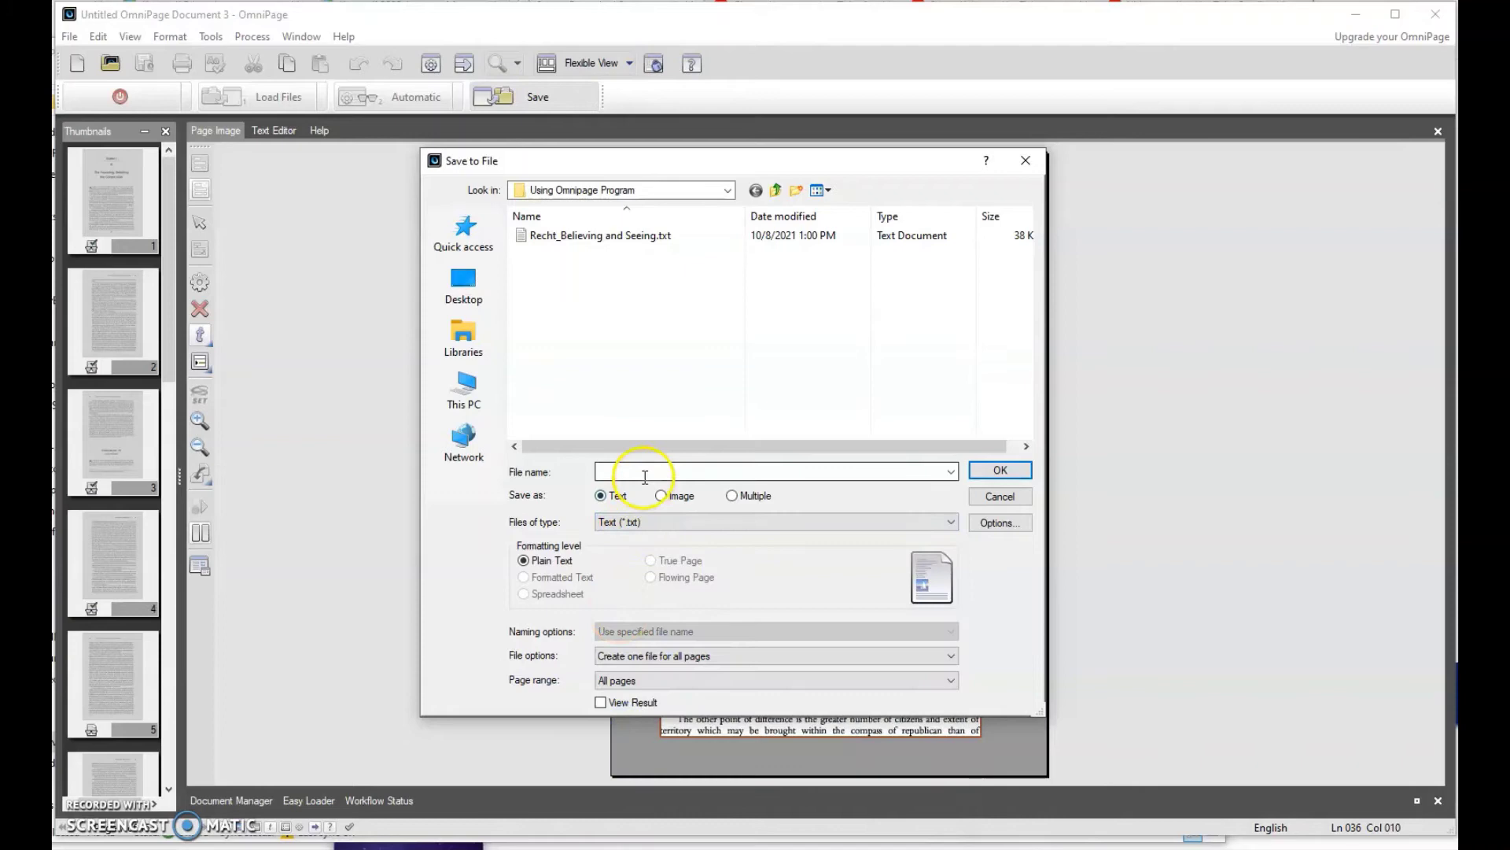
click(645, 472)
text(Morro)
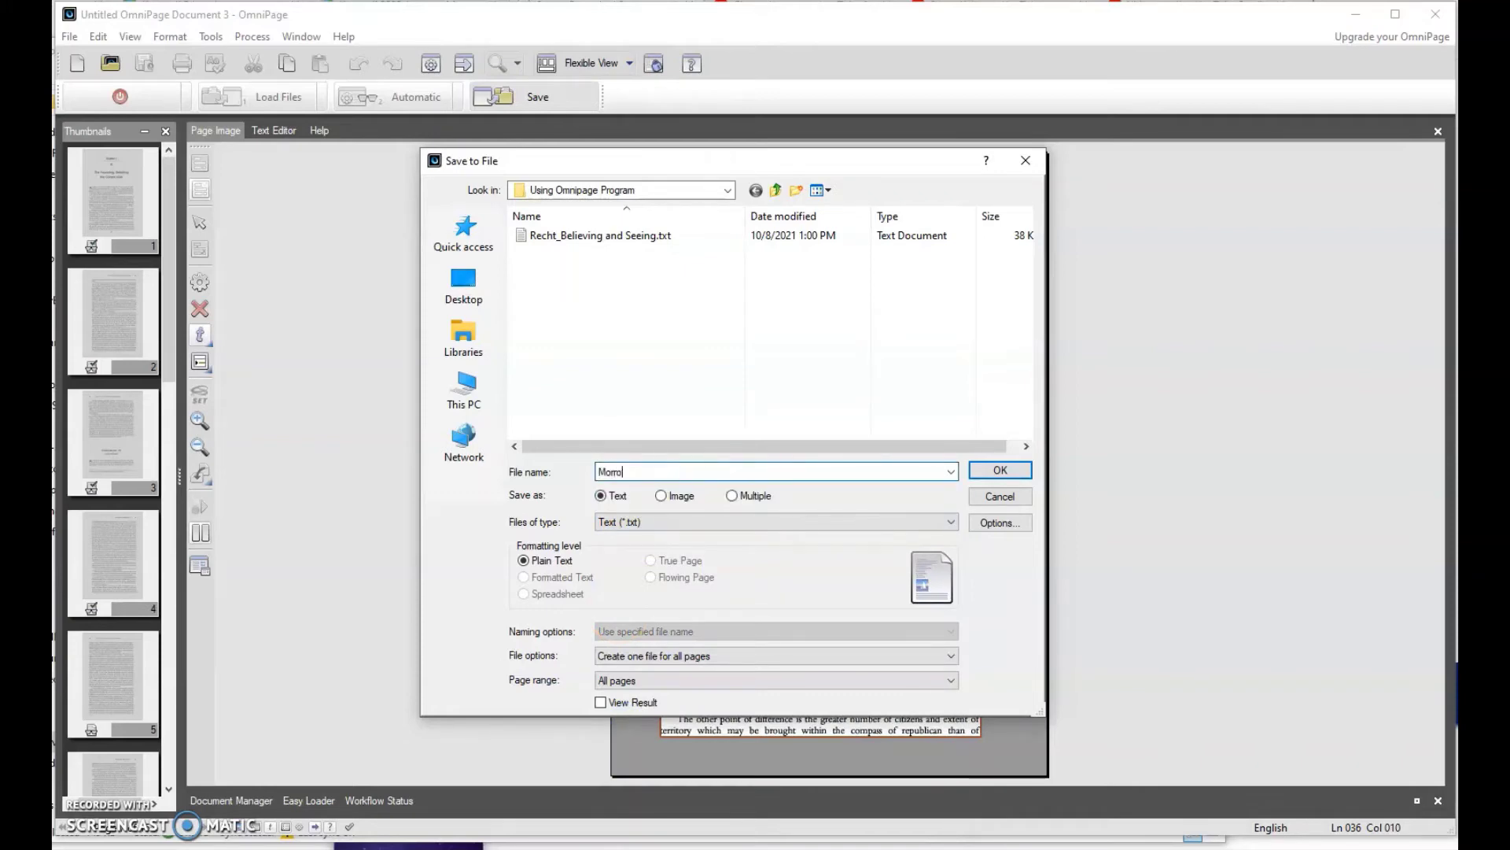
key(BackSpace)
key(BackSpace)
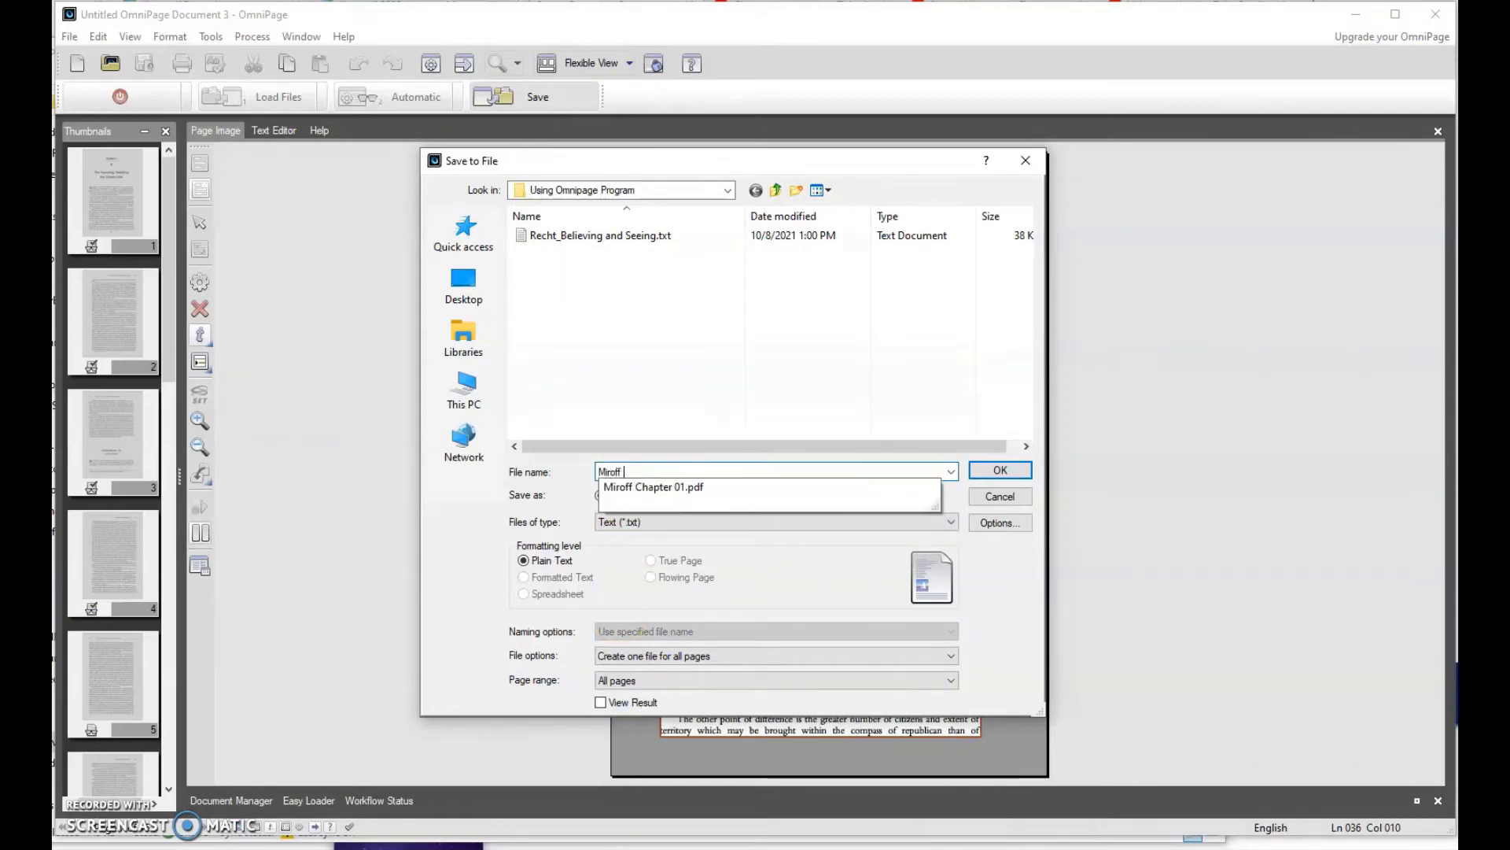
text(iroff Chapter 091)
key(BackSpace)
key(BackSpace)
text(1)
key(Return)
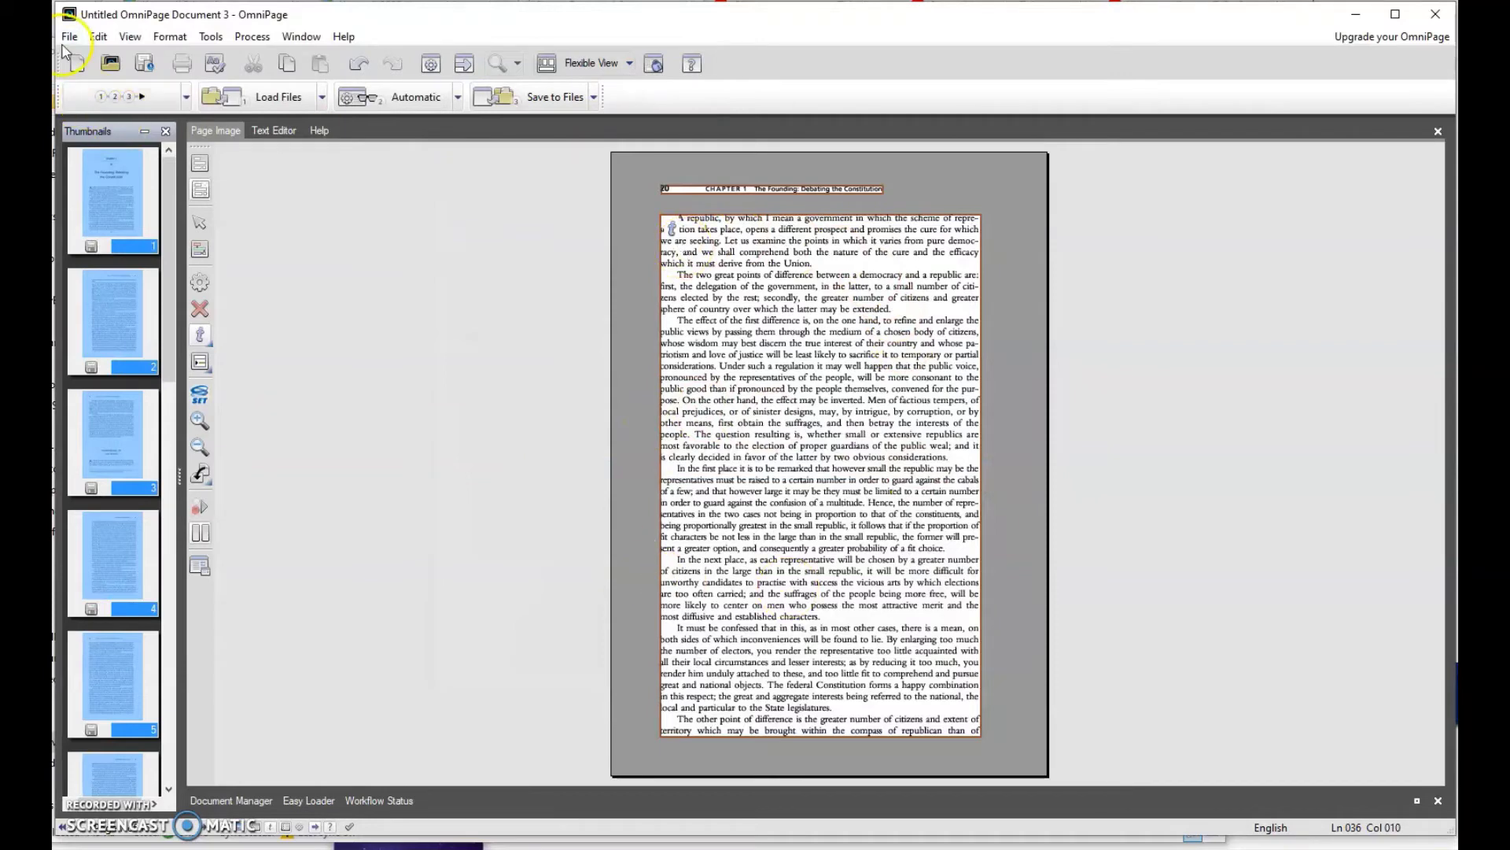
Close the chapter document through File > Close, declining to save changes
click(70, 37)
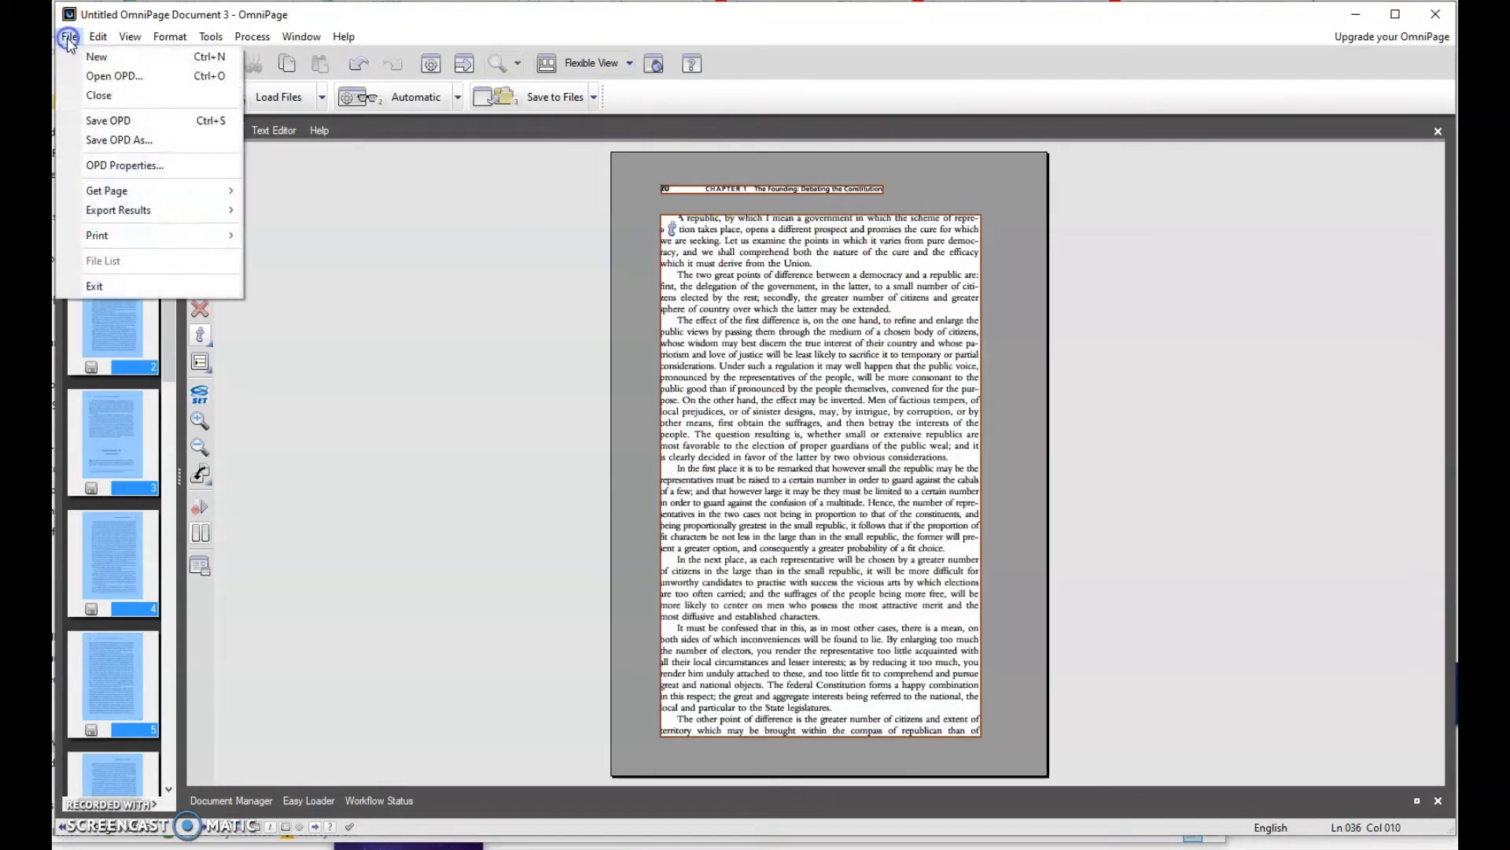
click(99, 95)
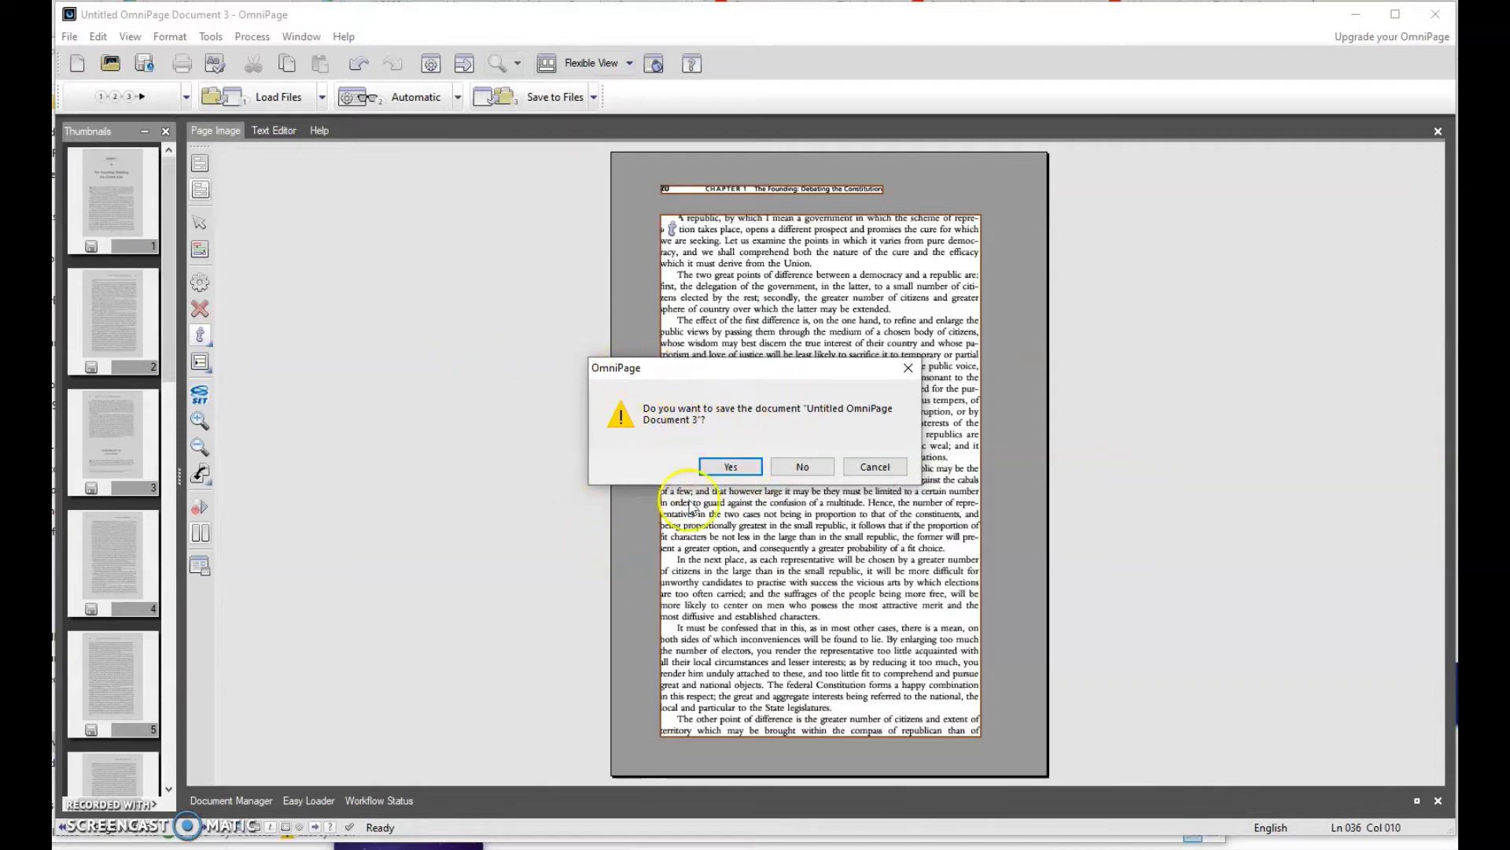
click(811, 468)
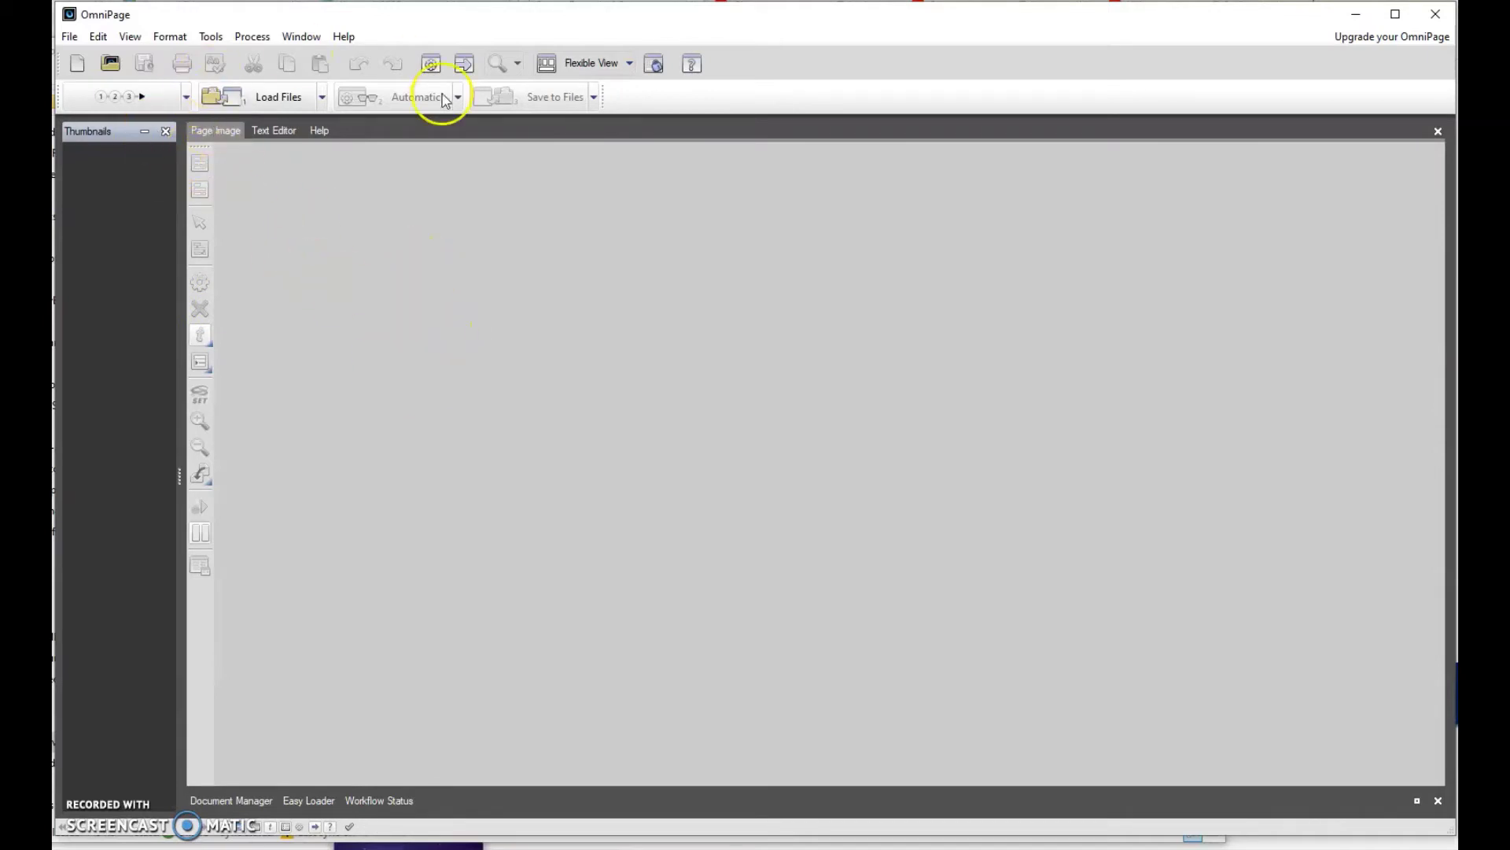
Load Recht_BelievingandSeeing (1).pdf, recognise its 17 pages and confirm saving the text file
click(119, 102)
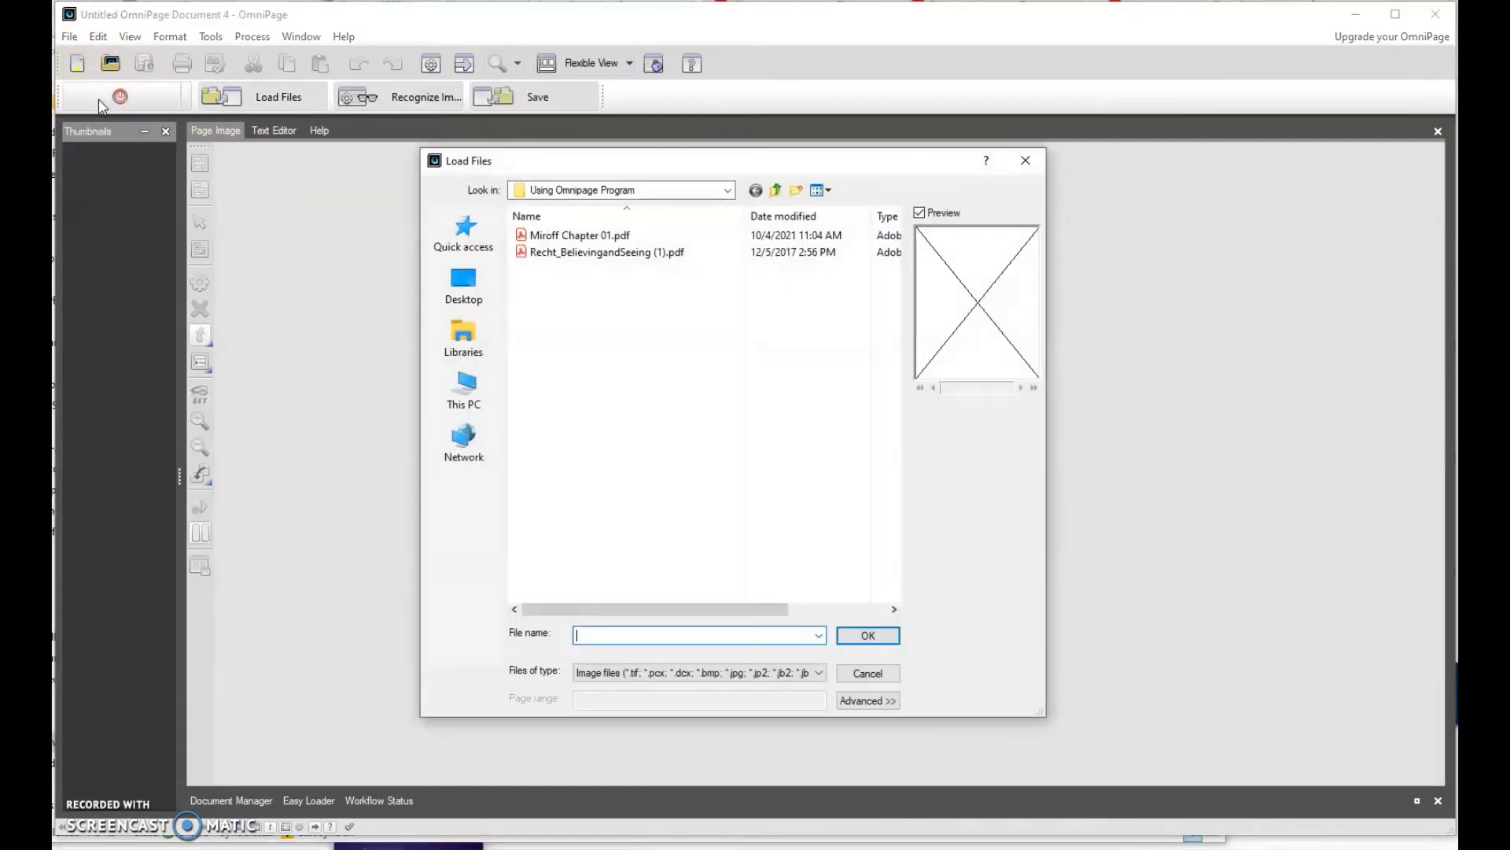
click(594, 253)
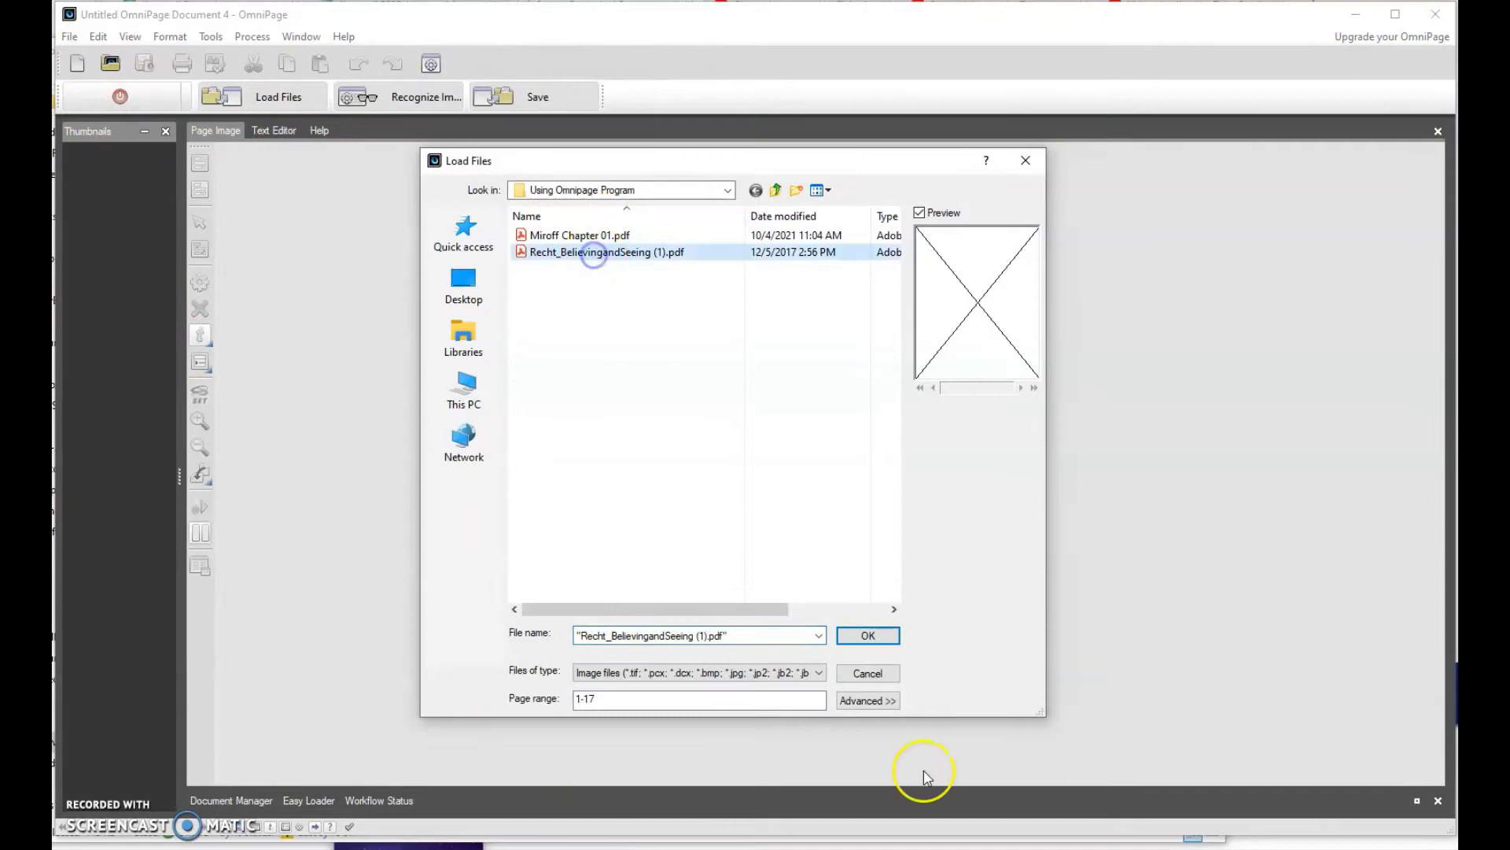
click(868, 636)
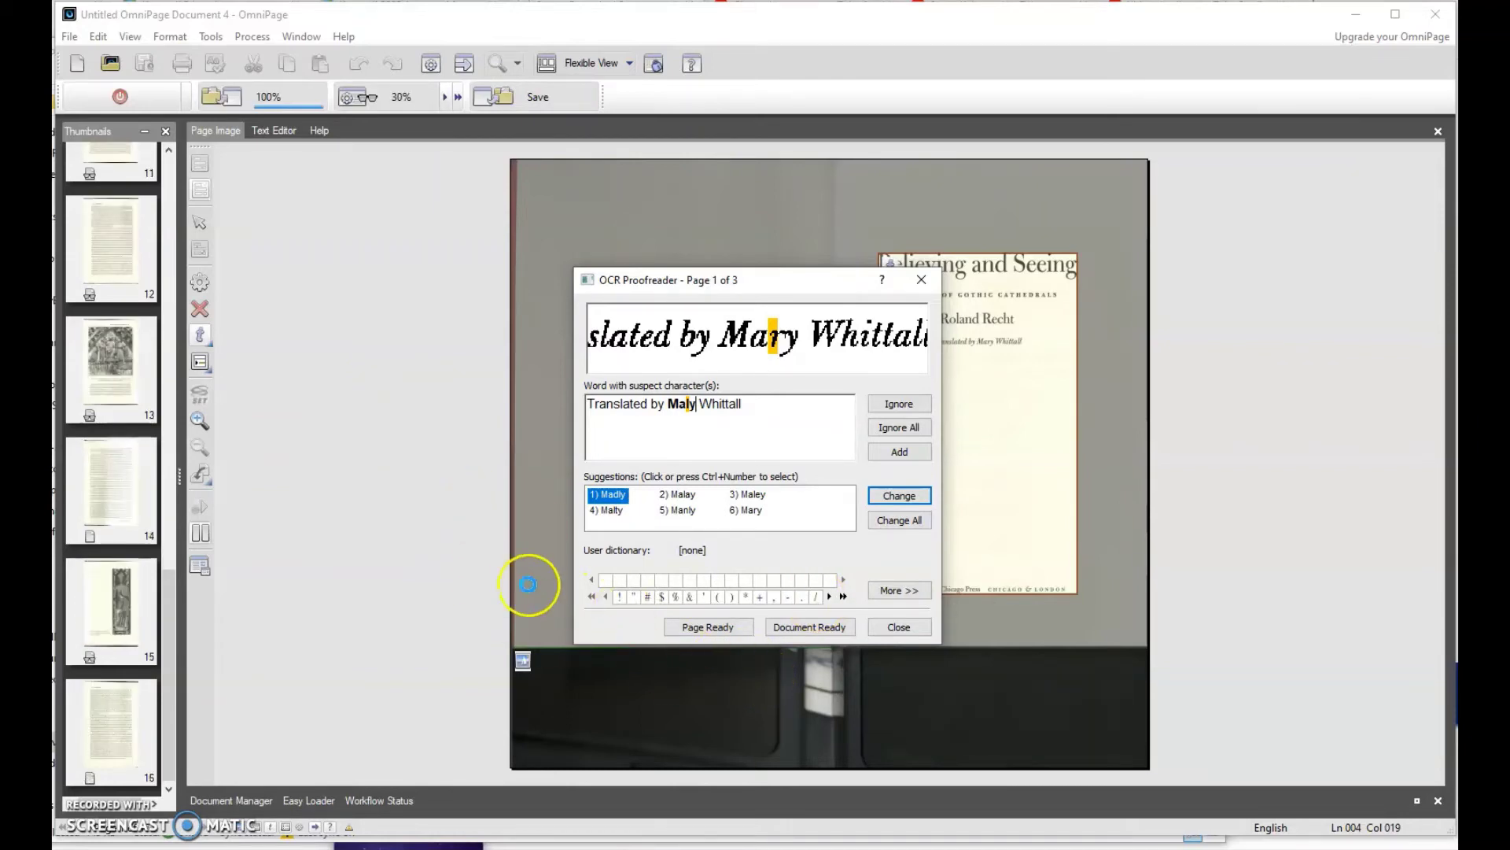
click(897, 627)
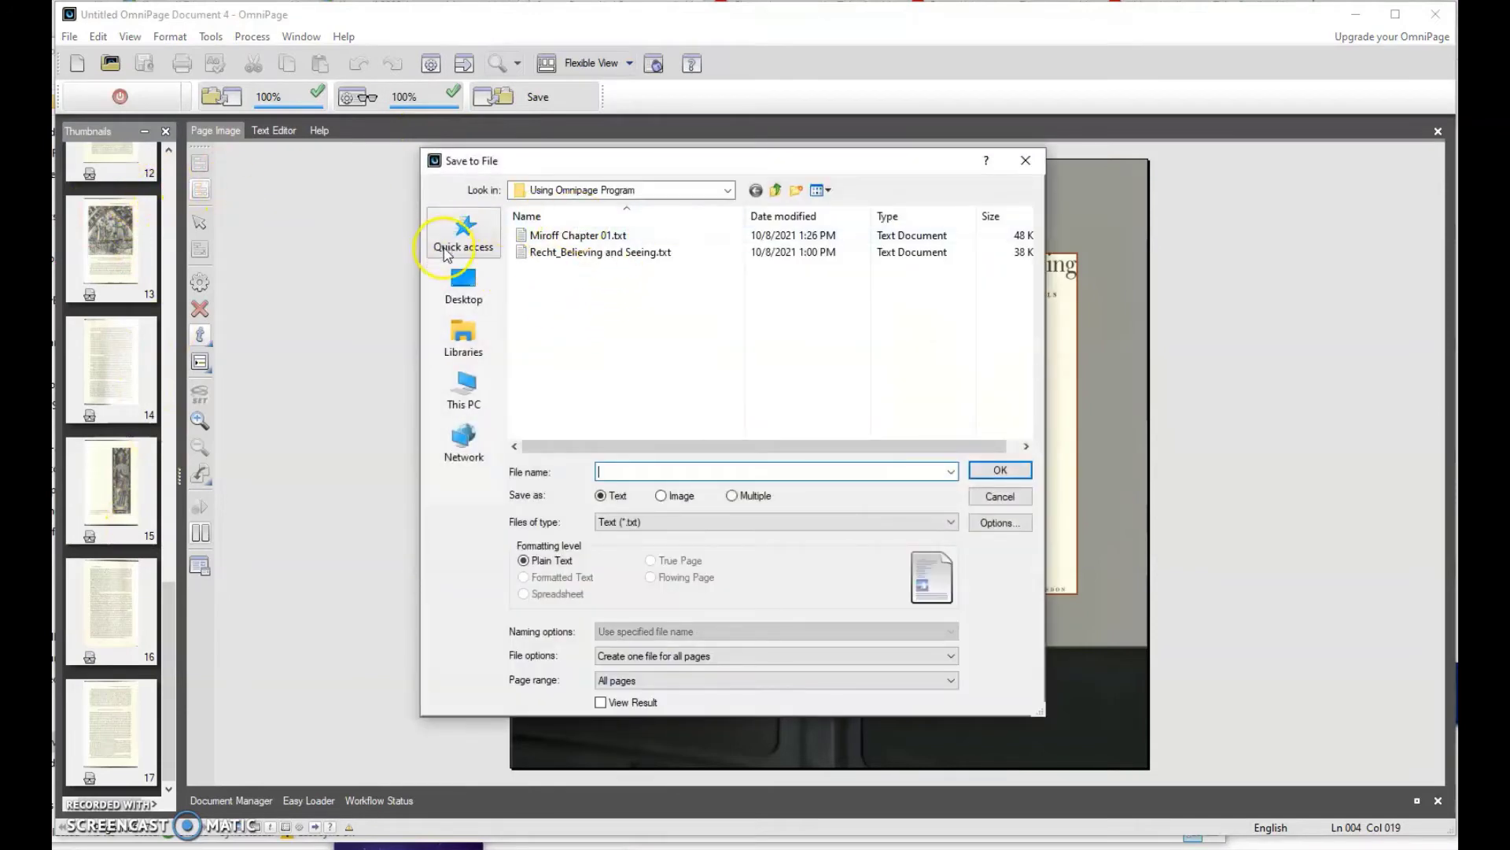
click(1000, 469)
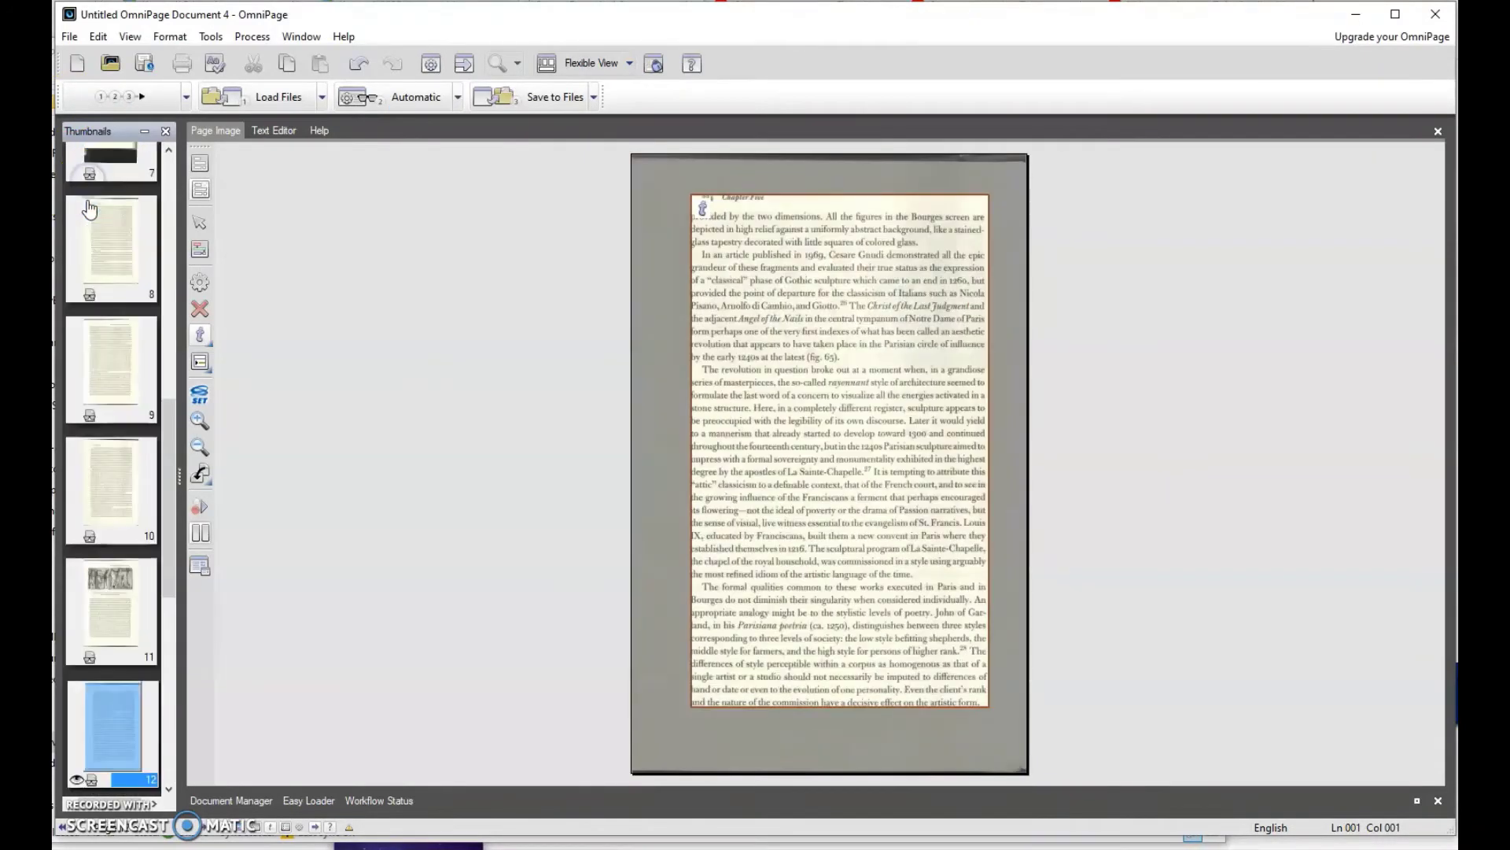
On cover page 1, select the zone covering the dark bottom band
click(104, 191)
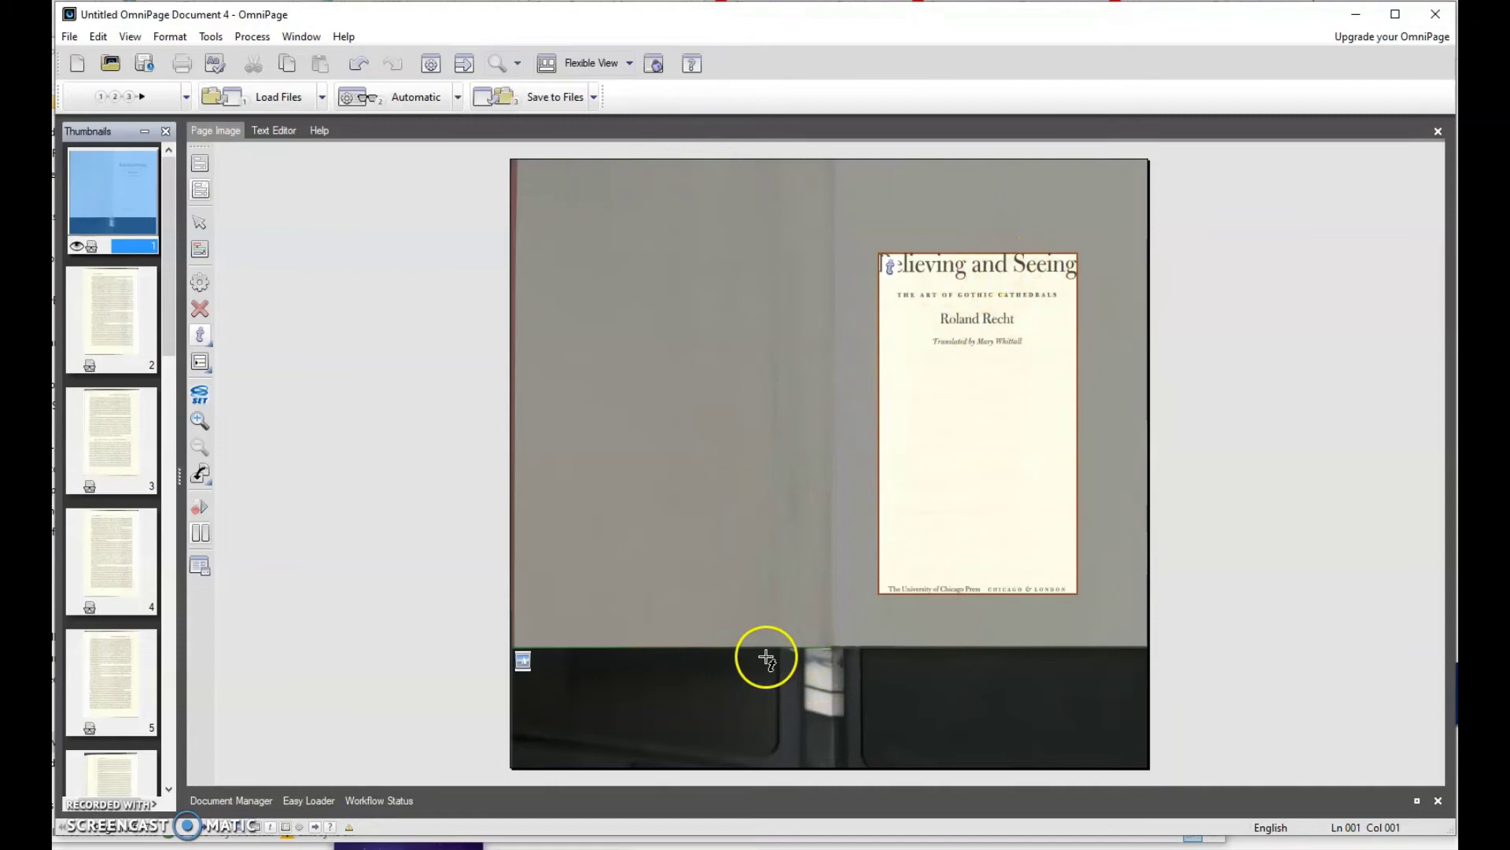
click(548, 659)
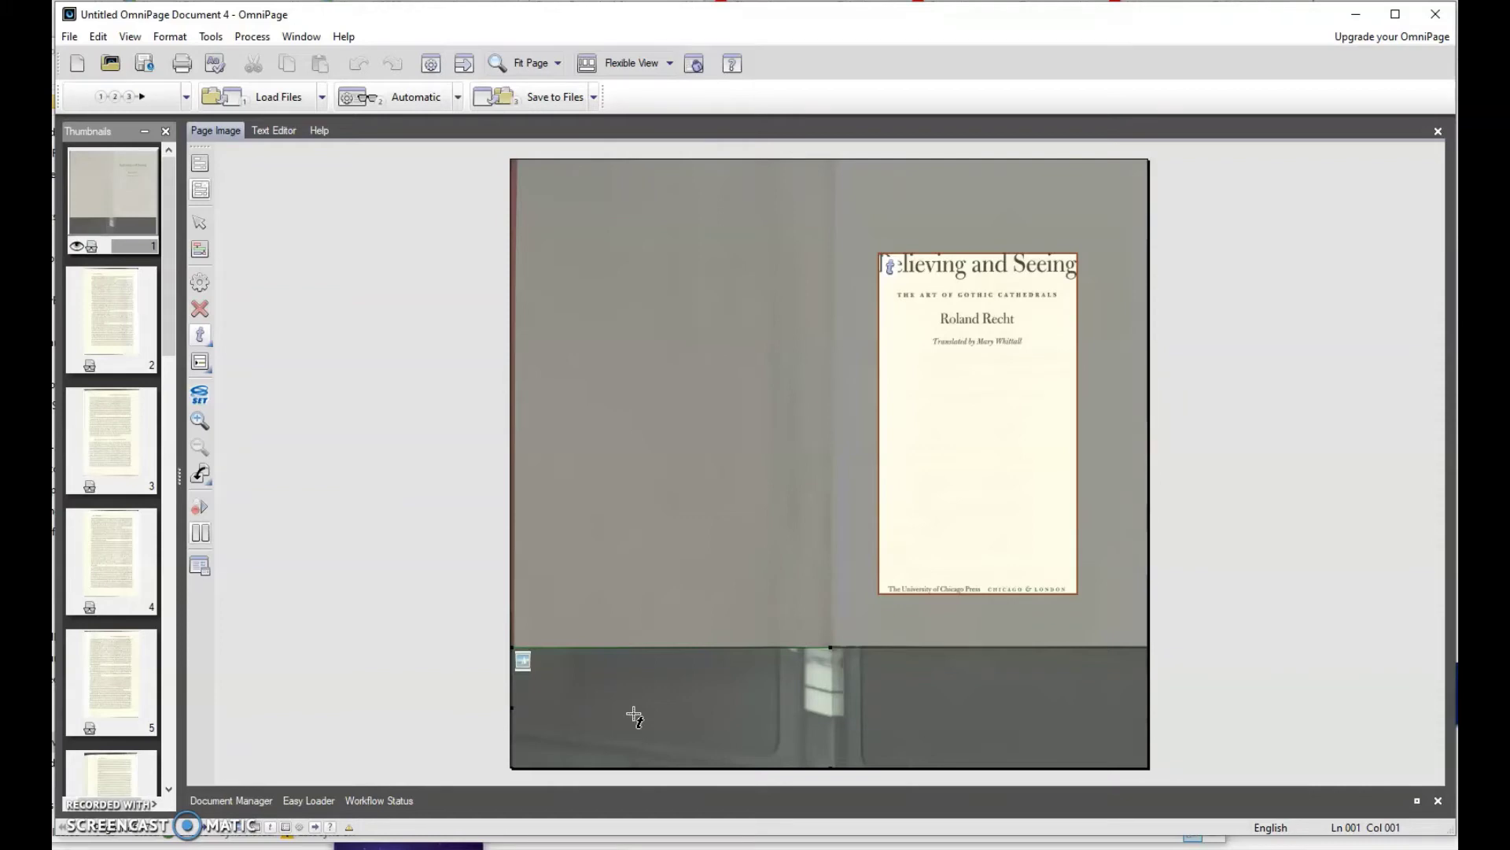
Delete the cover's dark-band zone, check pages 2–5, and delete page 6's bottom image zone
key(Delete)
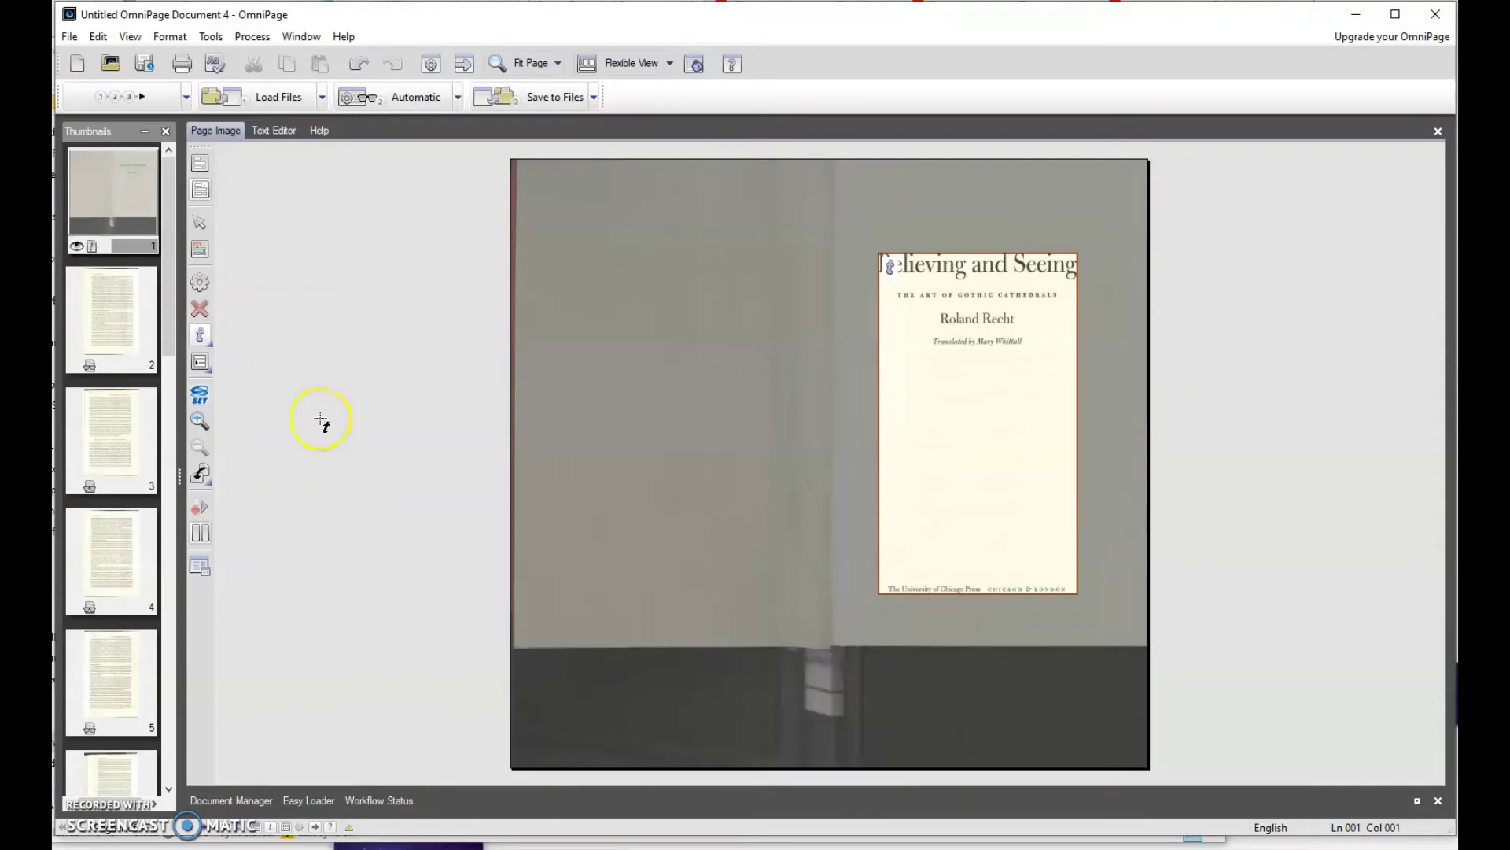
click(94, 323)
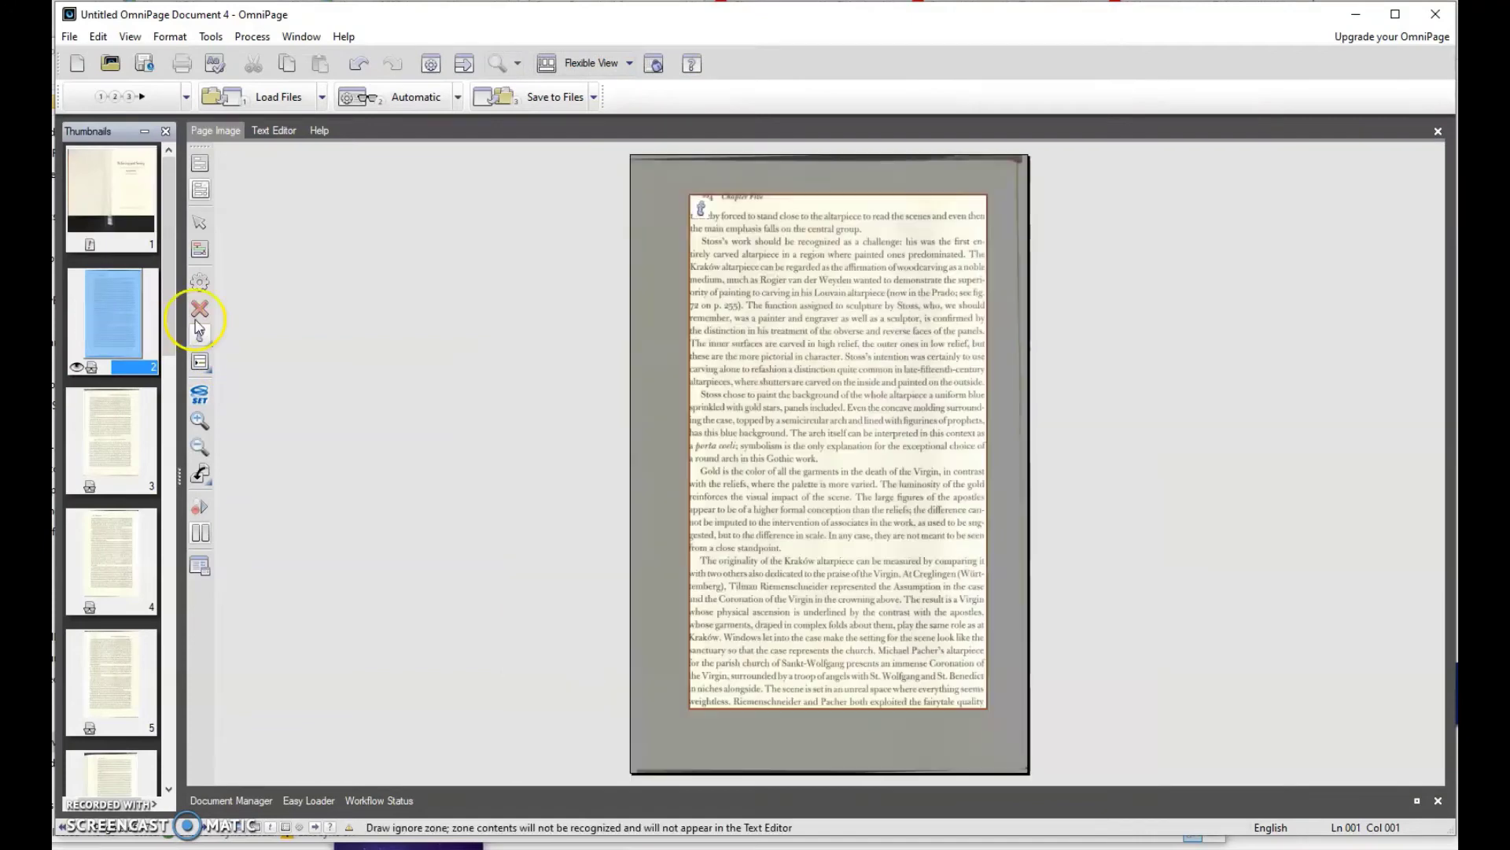
click(114, 454)
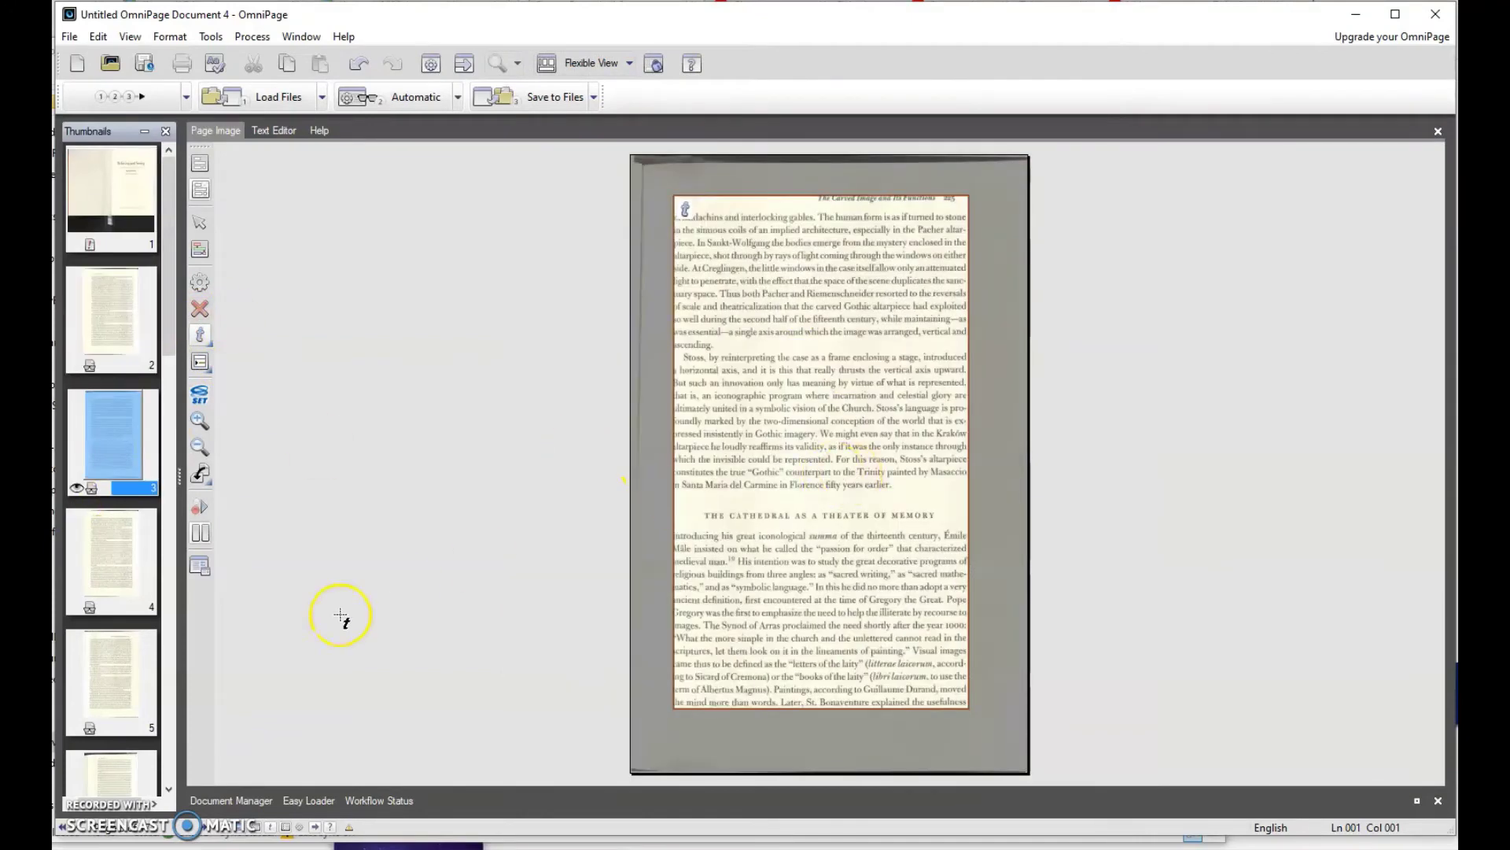
click(113, 557)
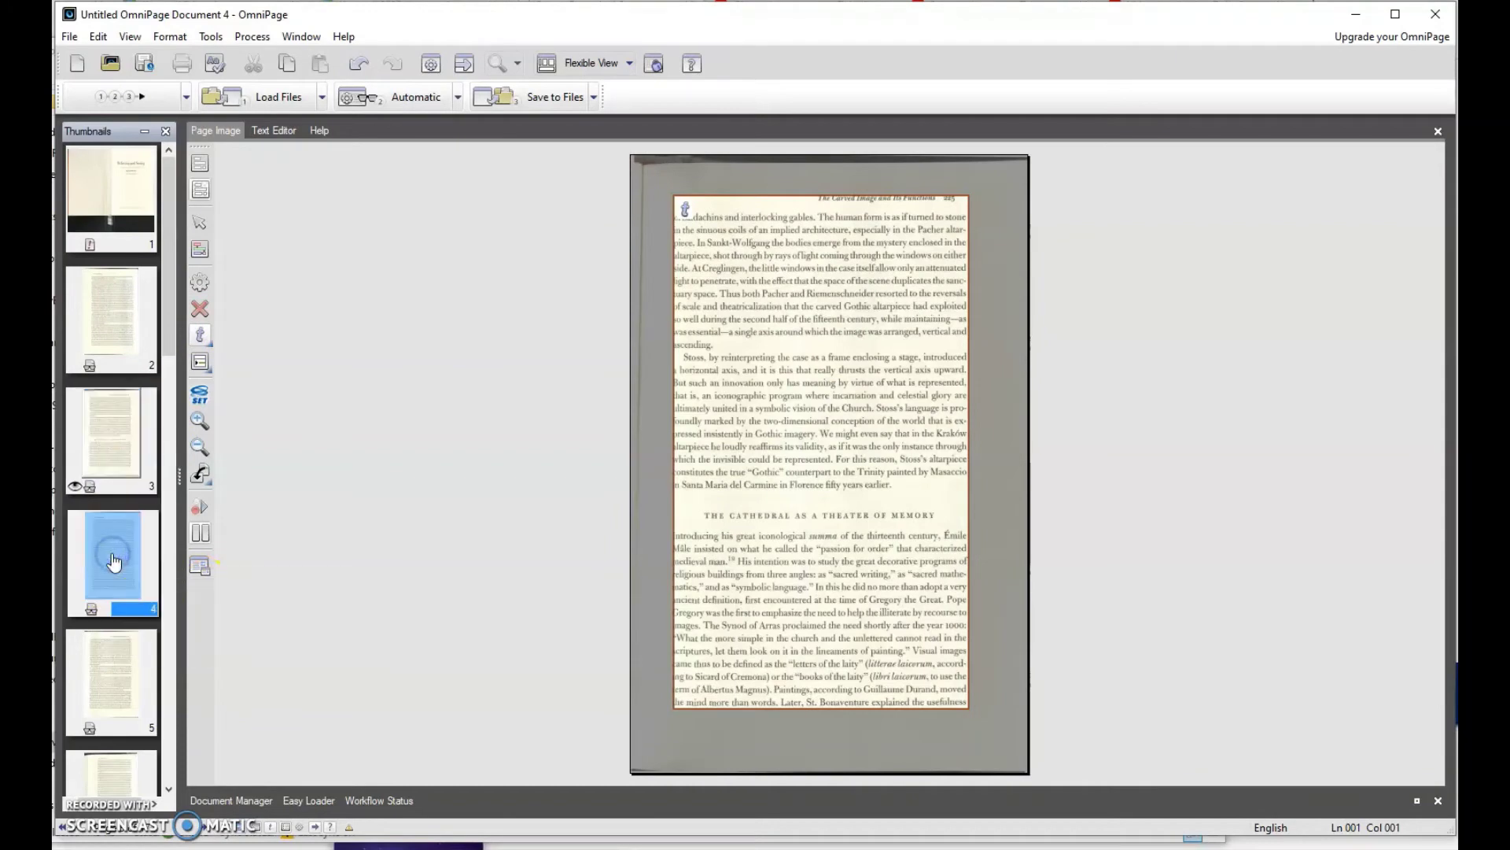
click(120, 680)
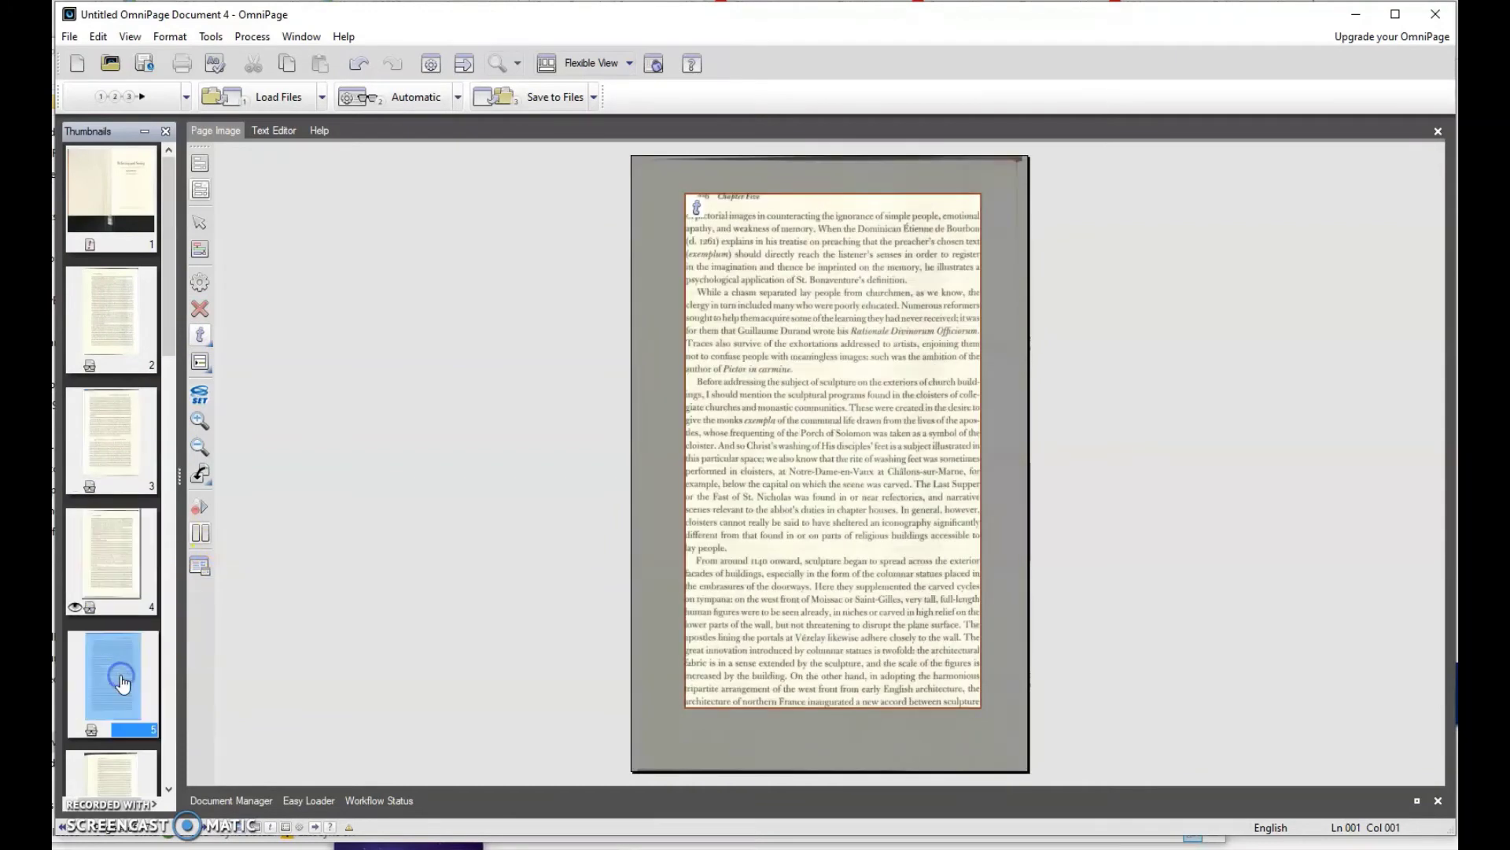
scroll(111, 641, down, 3)
click(113, 437)
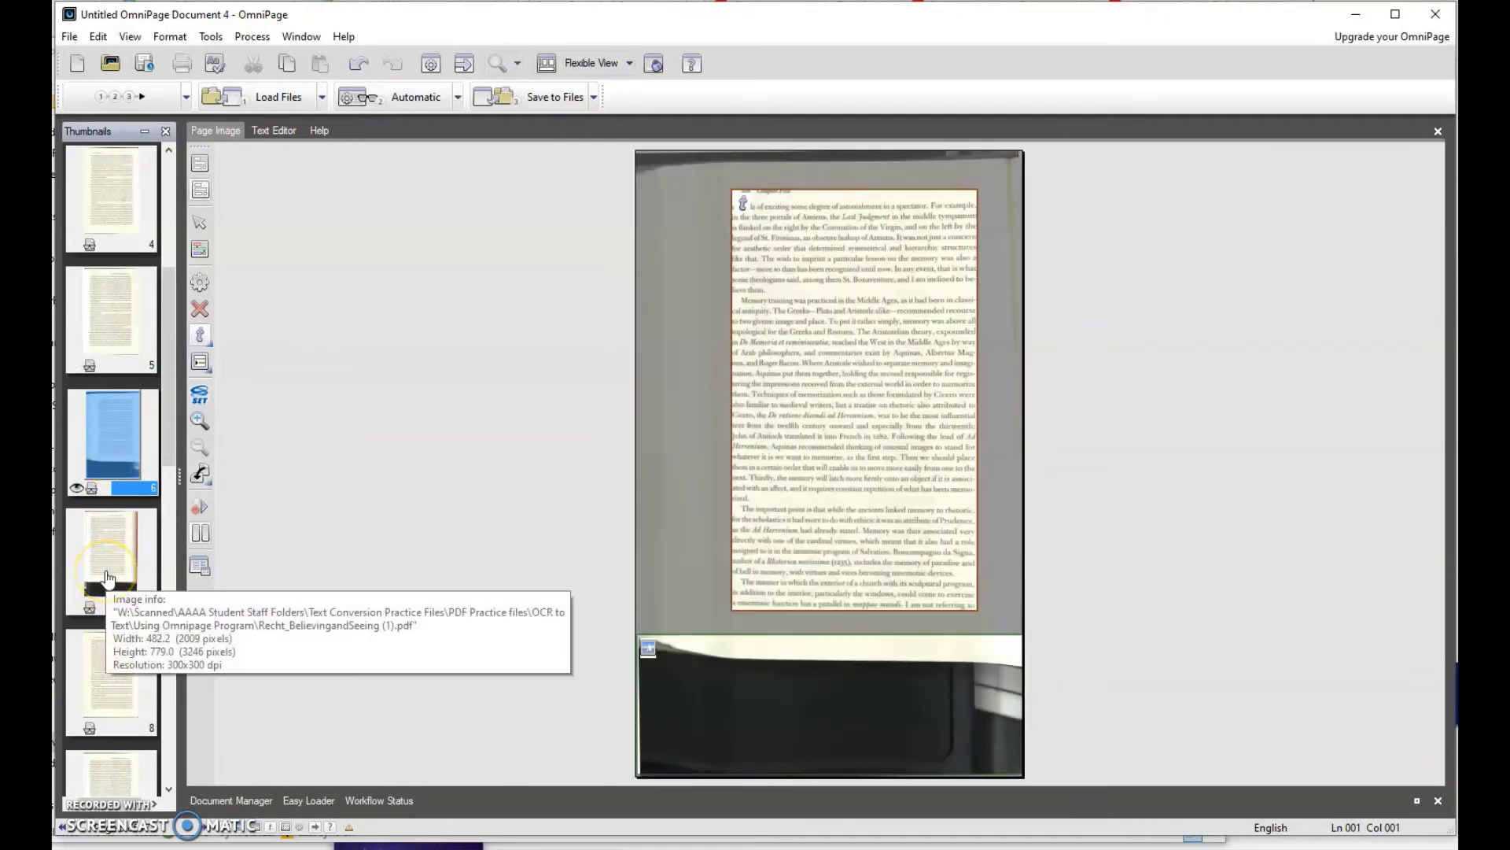
click(850, 688)
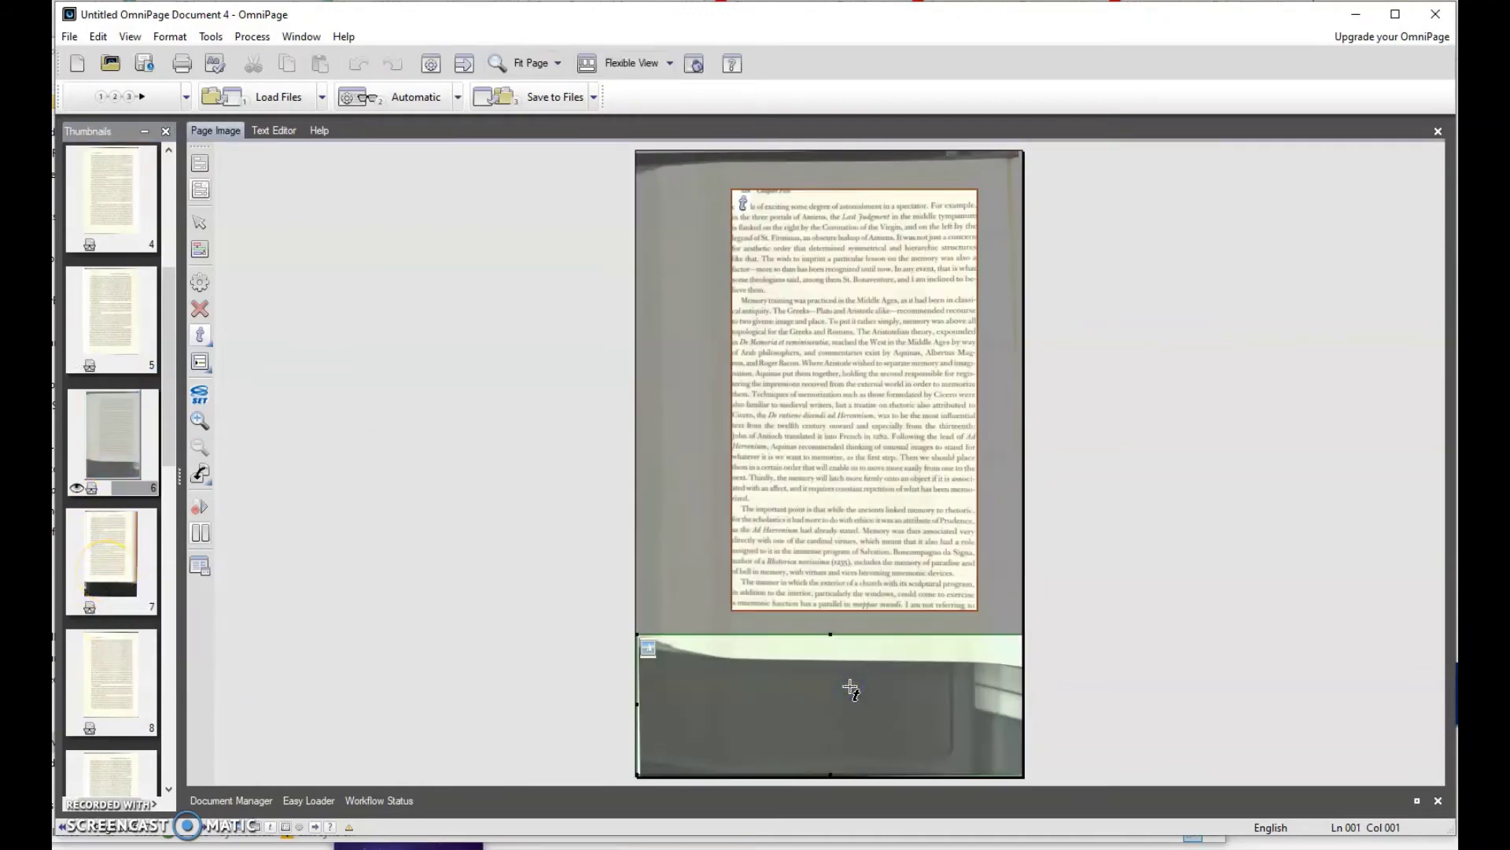
key(Delete)
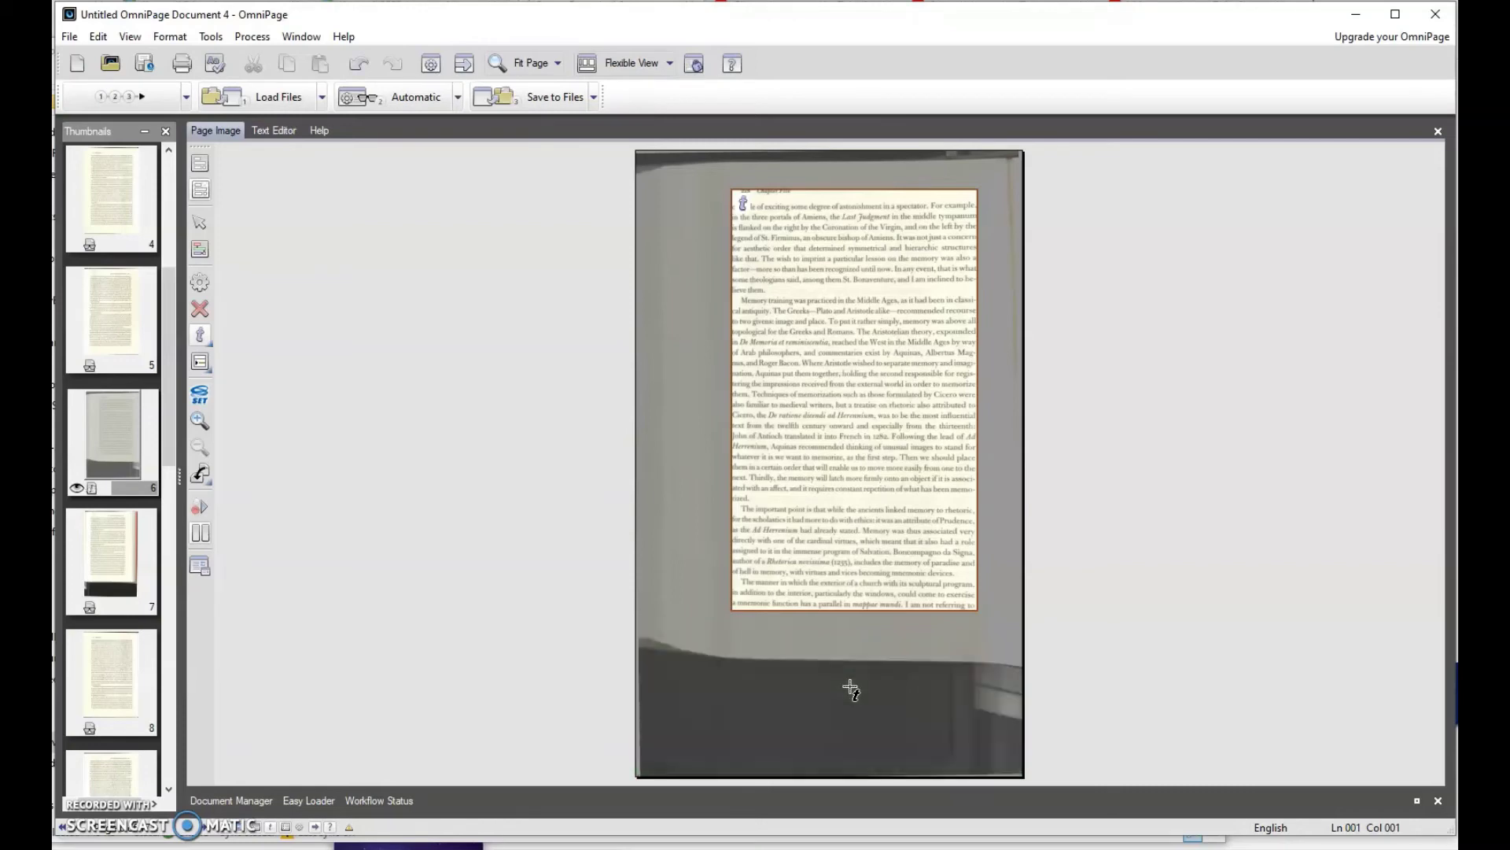
Check pages 7–10 and delete the picture zone over page 11's relief figure
click(114, 458)
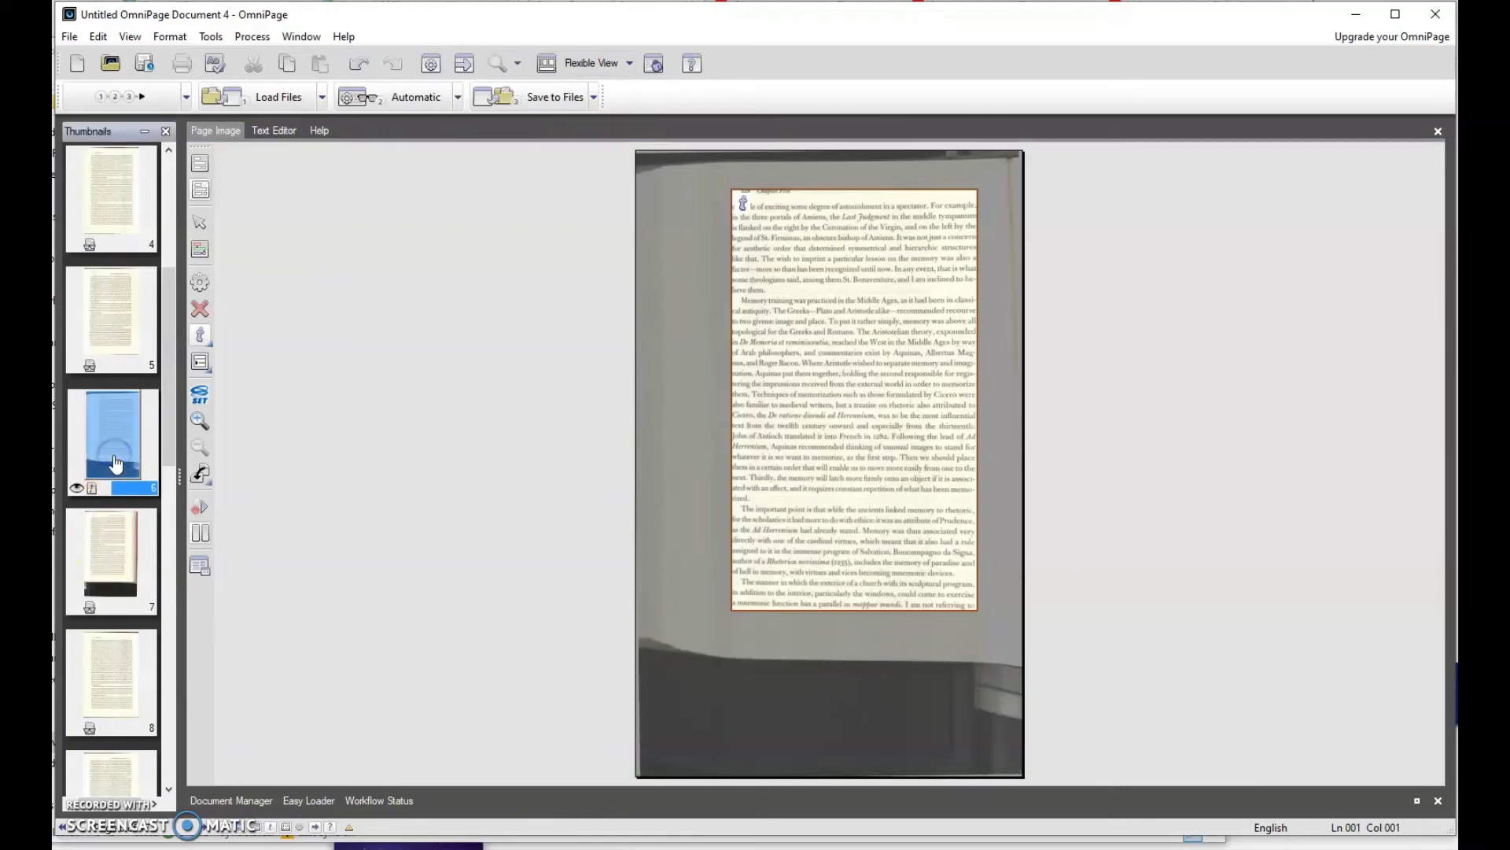
click(120, 543)
click(116, 678)
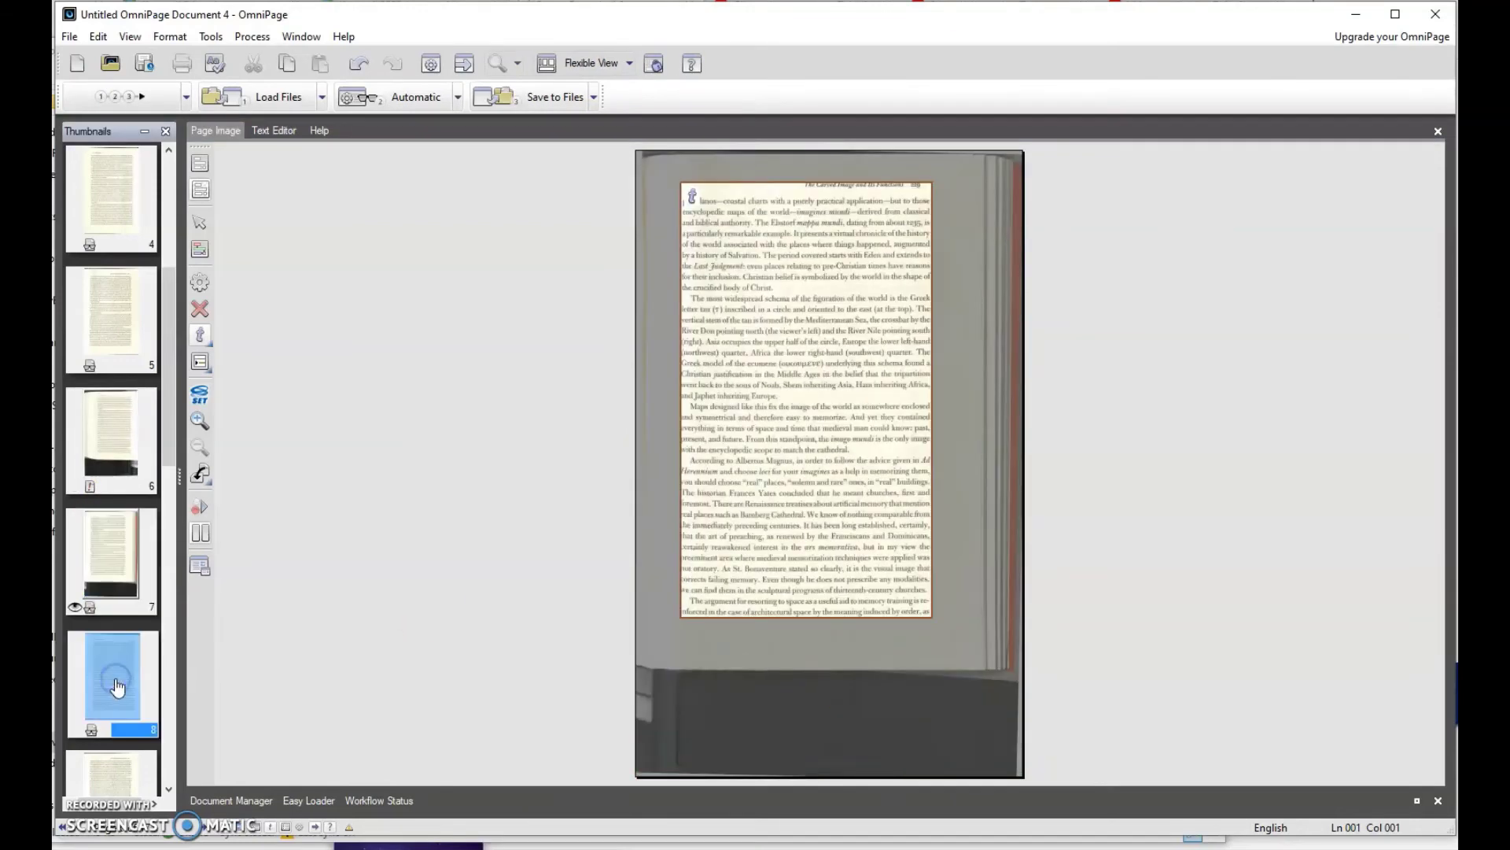
scroll(117, 684, down, 5)
click(108, 378)
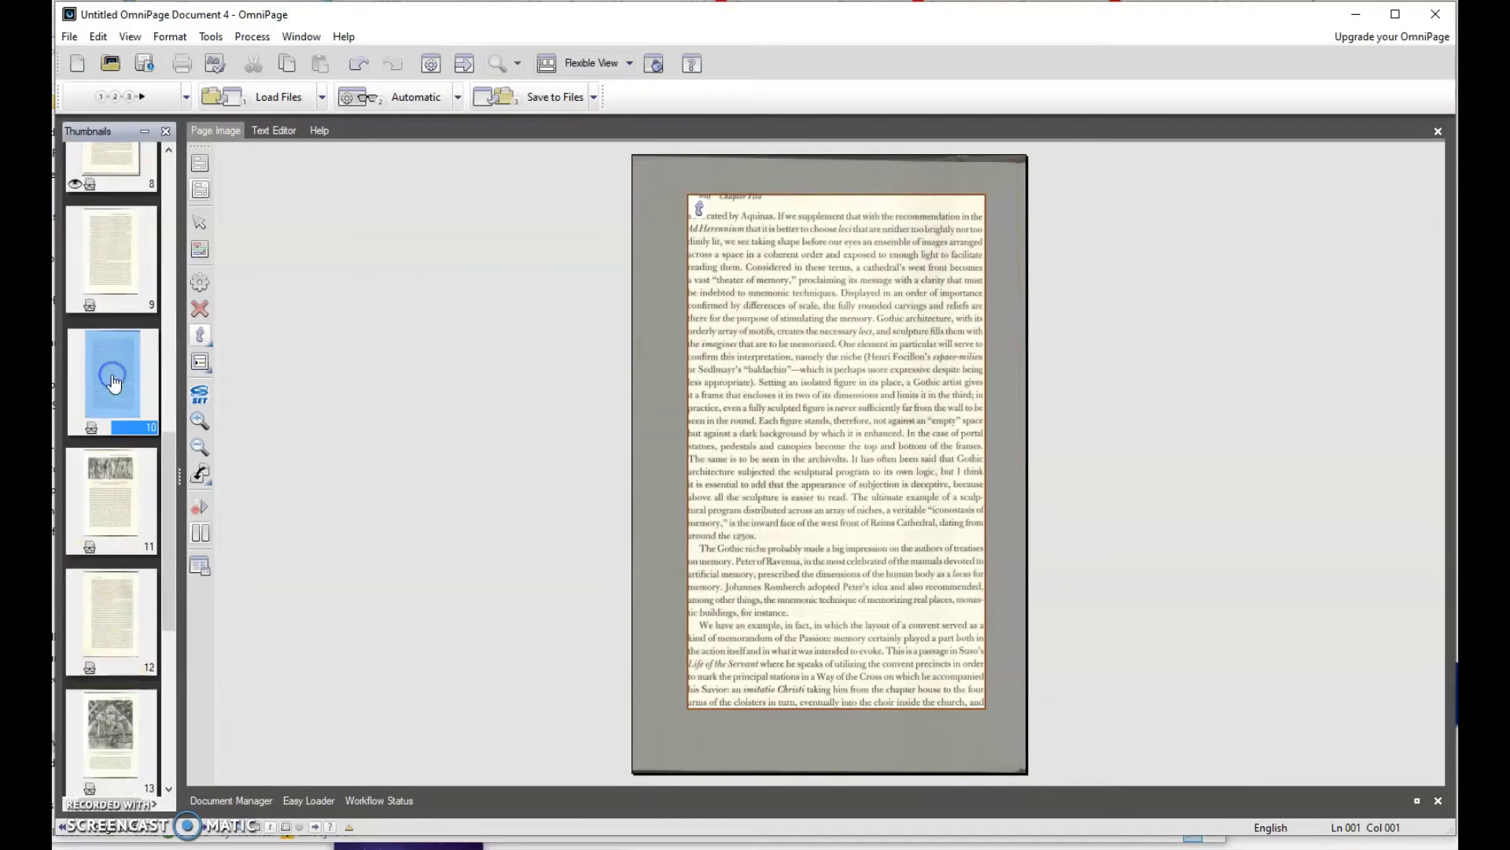
click(112, 277)
click(100, 495)
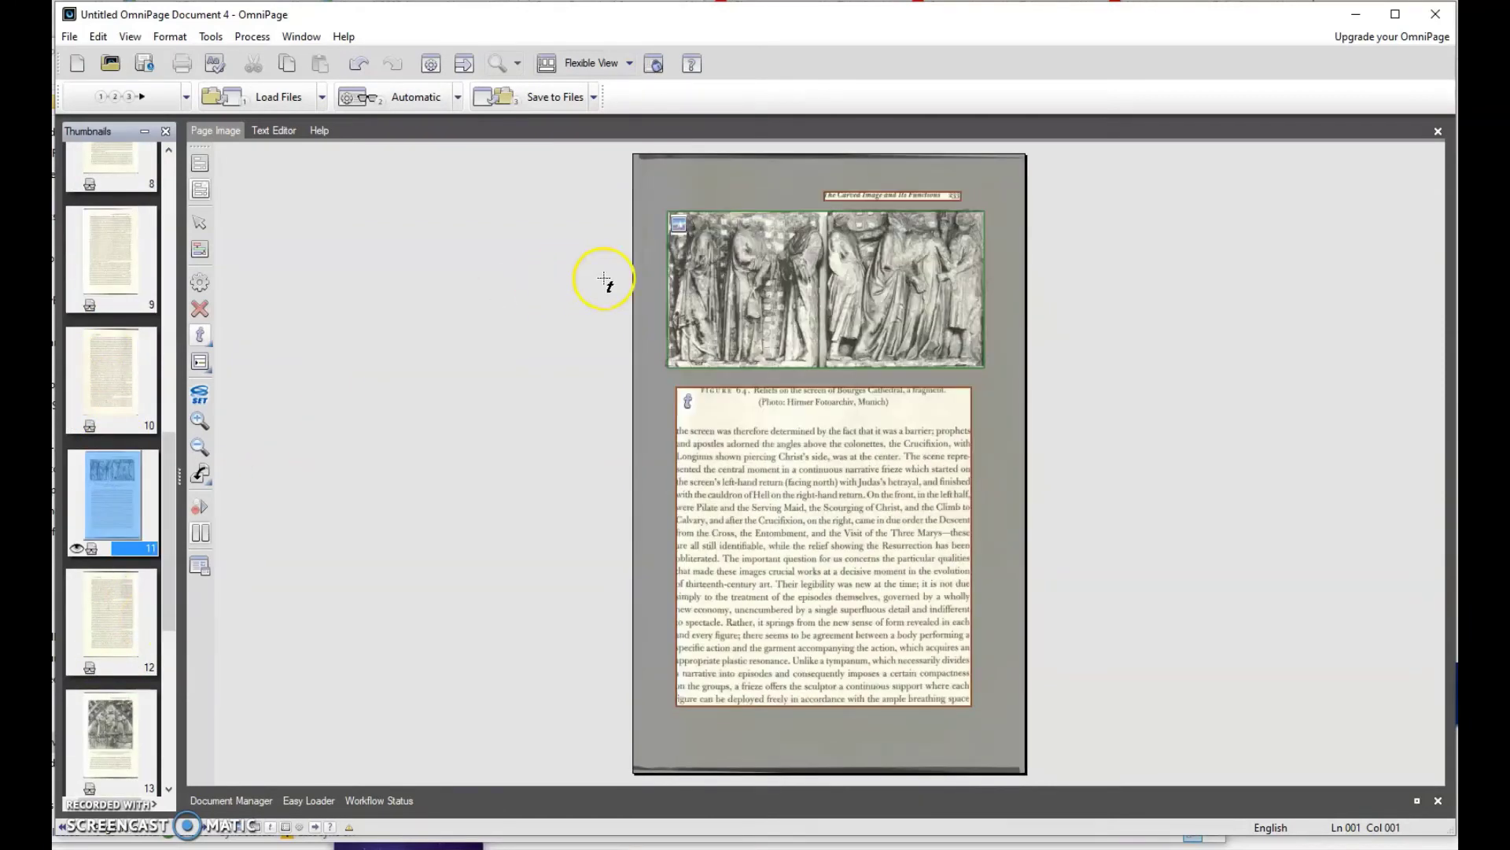
click(789, 315)
key(Delete)
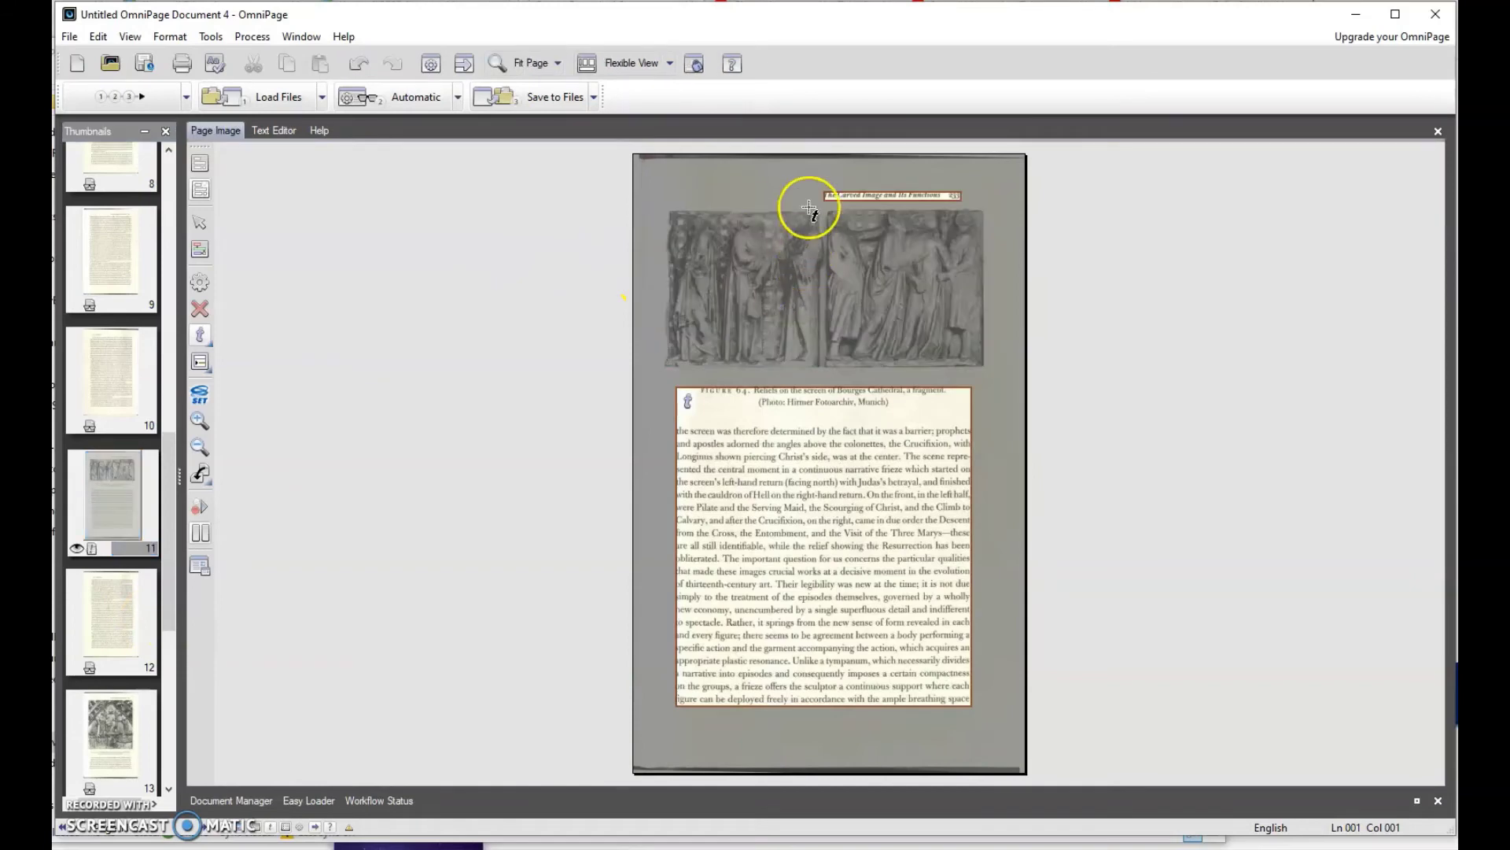
Mark page 11's header and figure caption as ignored areas
mouse_move(640, 178)
mouse_down()
mouse_move(948, 417)
mouse_move(1000, 422)
mouse_up()
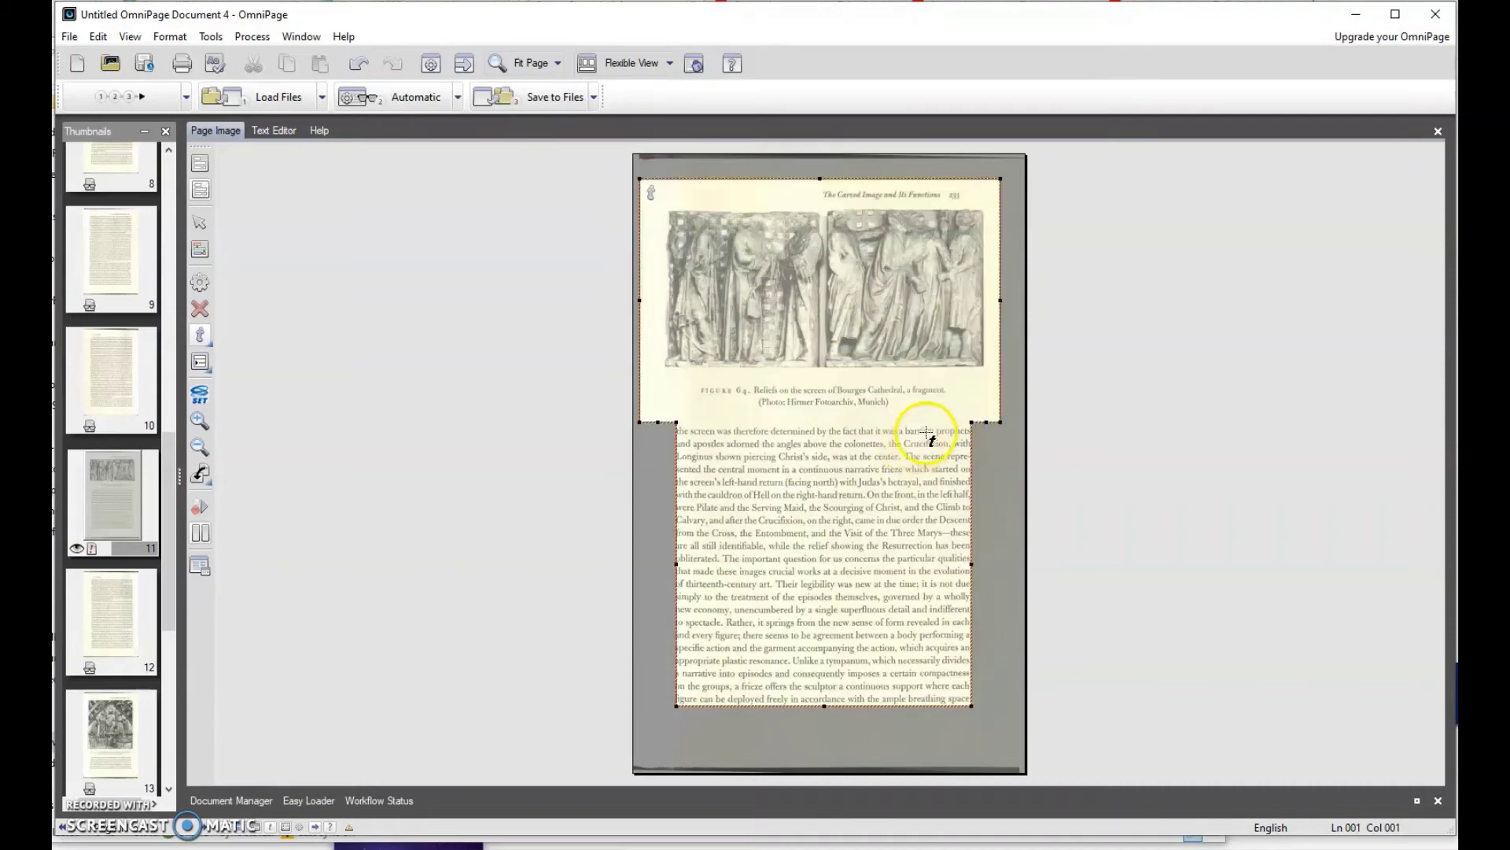
click(201, 309)
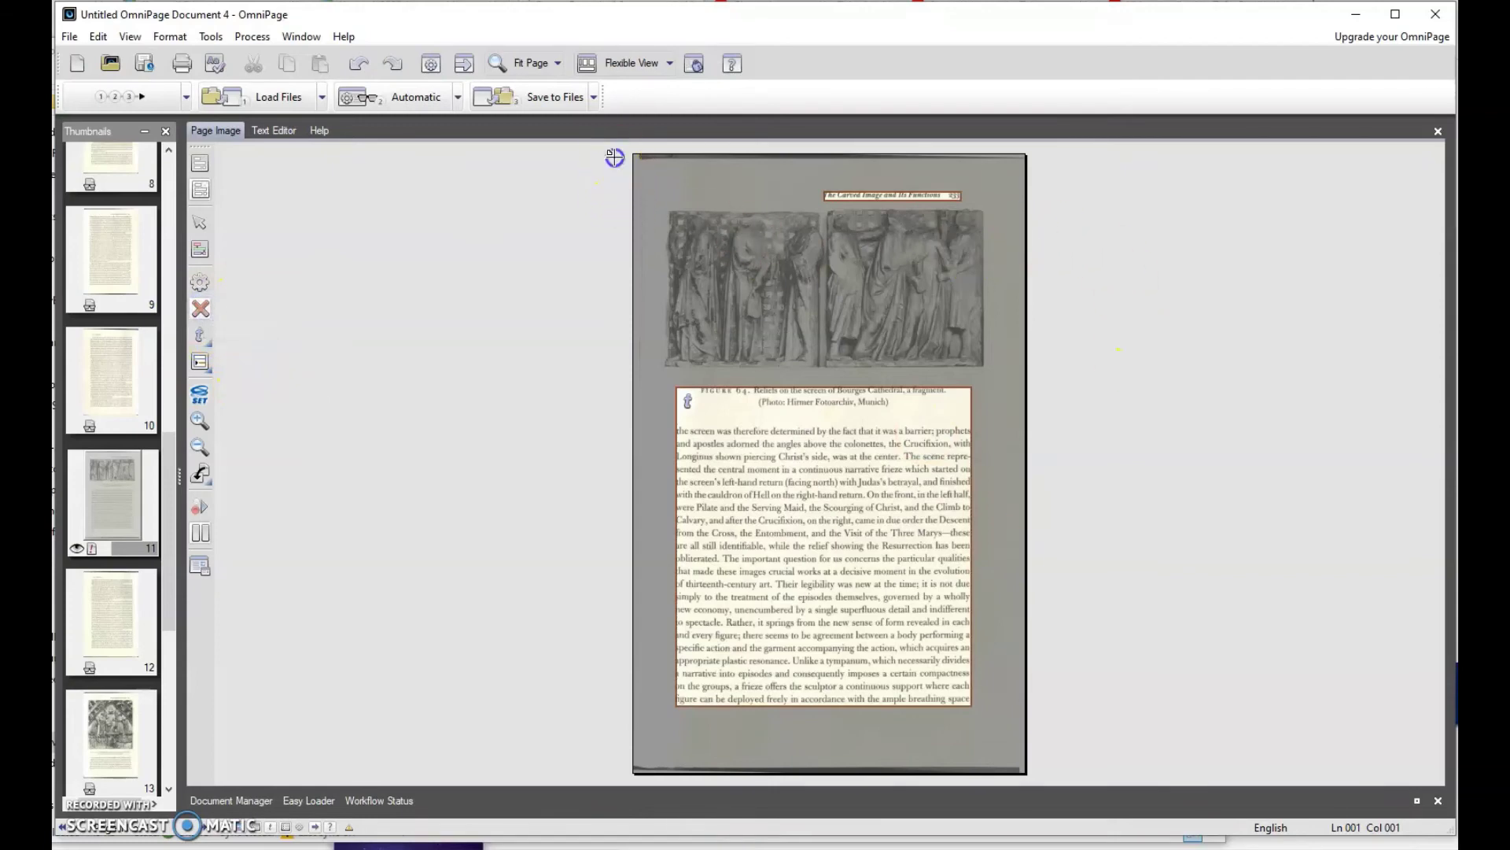
drag(614, 158, 942, 300)
drag(1037, 381, 1054, 421)
Exclude page 13's tympanum photo and its figure caption from recognition
click(137, 630)
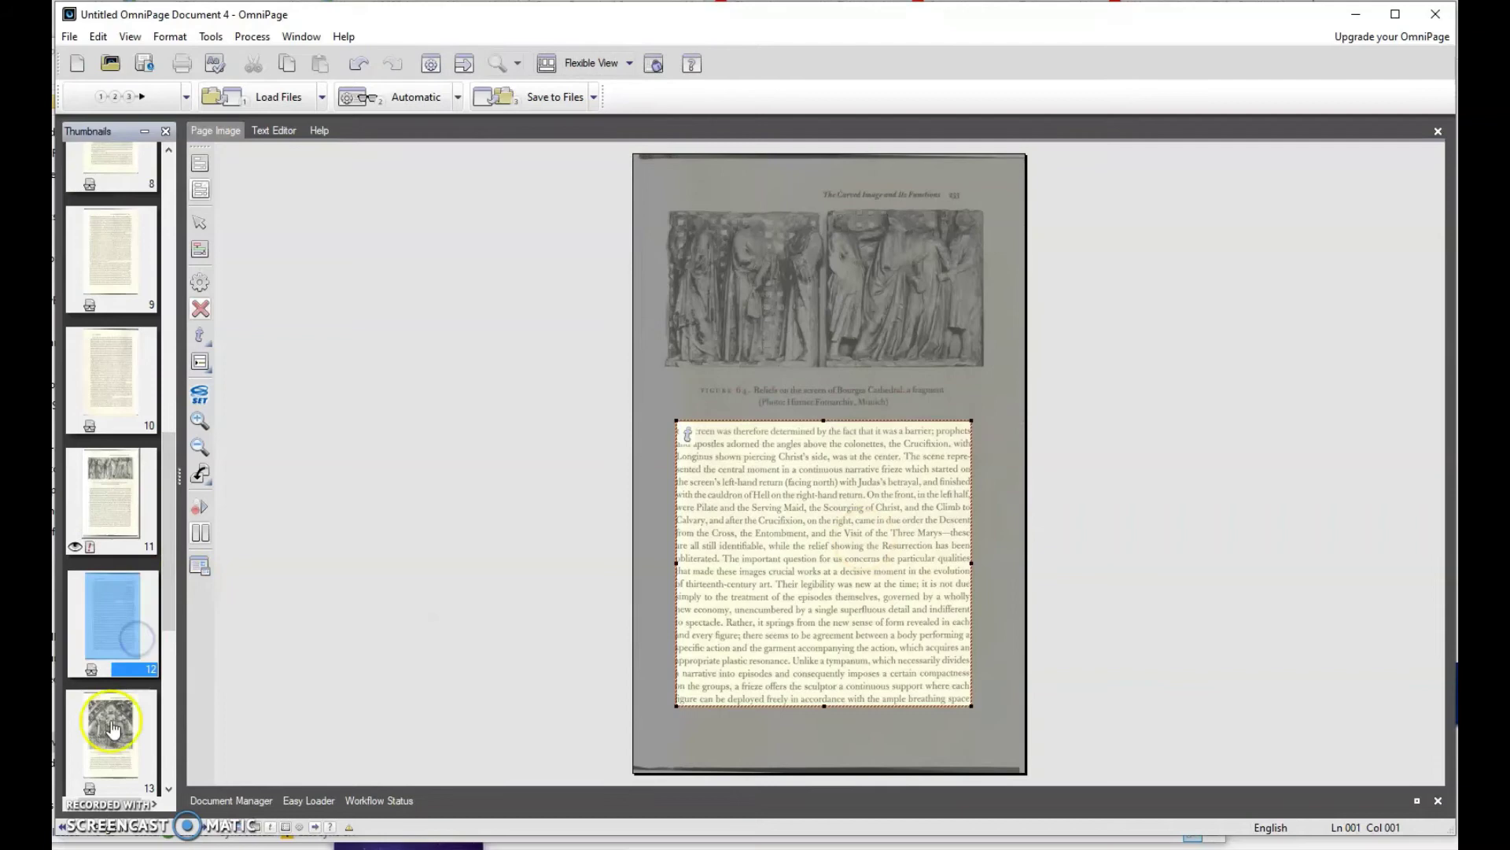
click(119, 761)
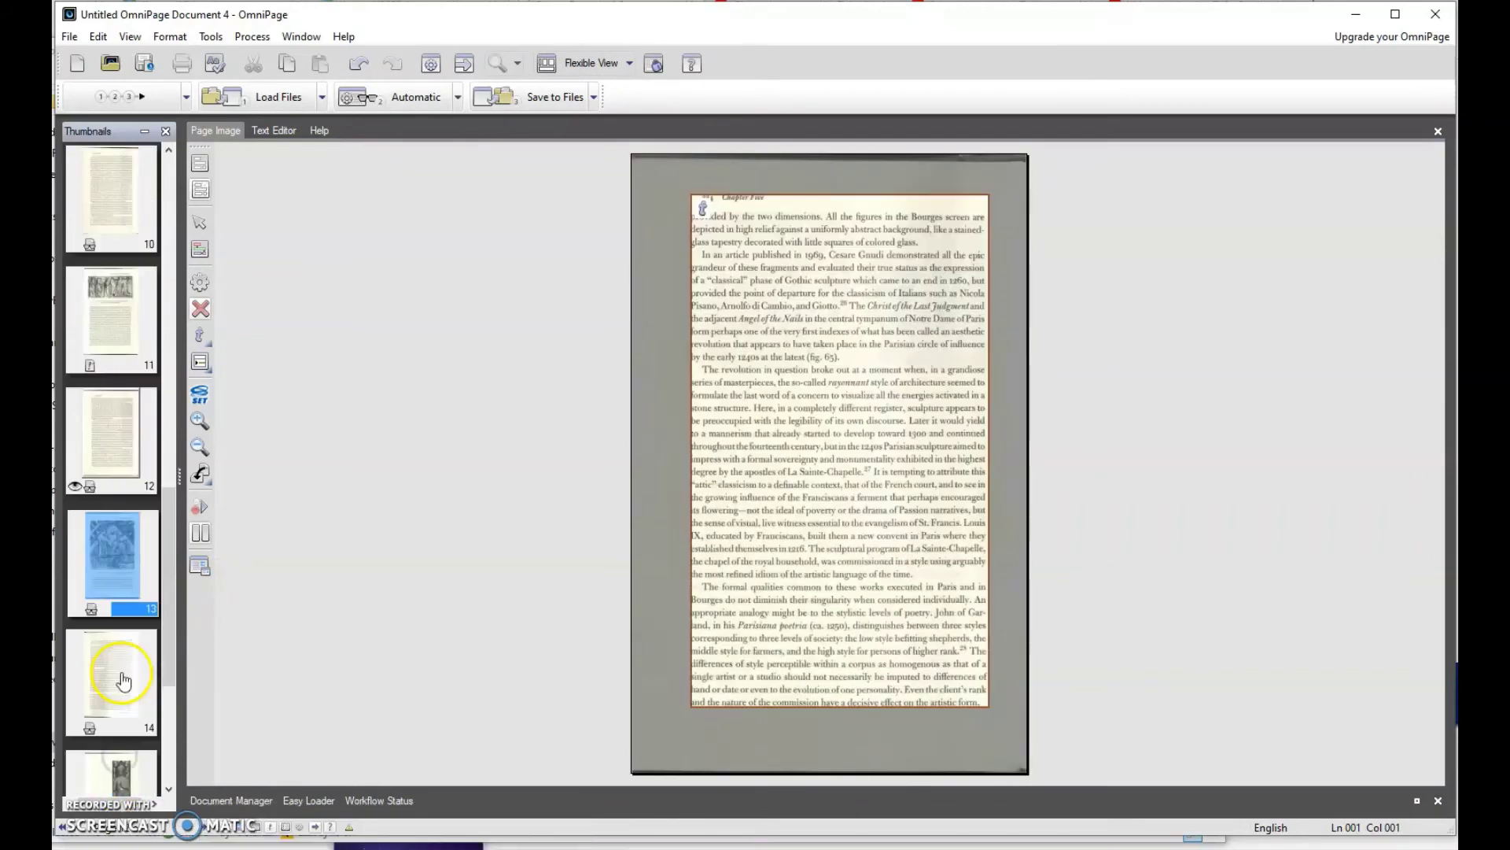
drag(752, 397, 759, 454)
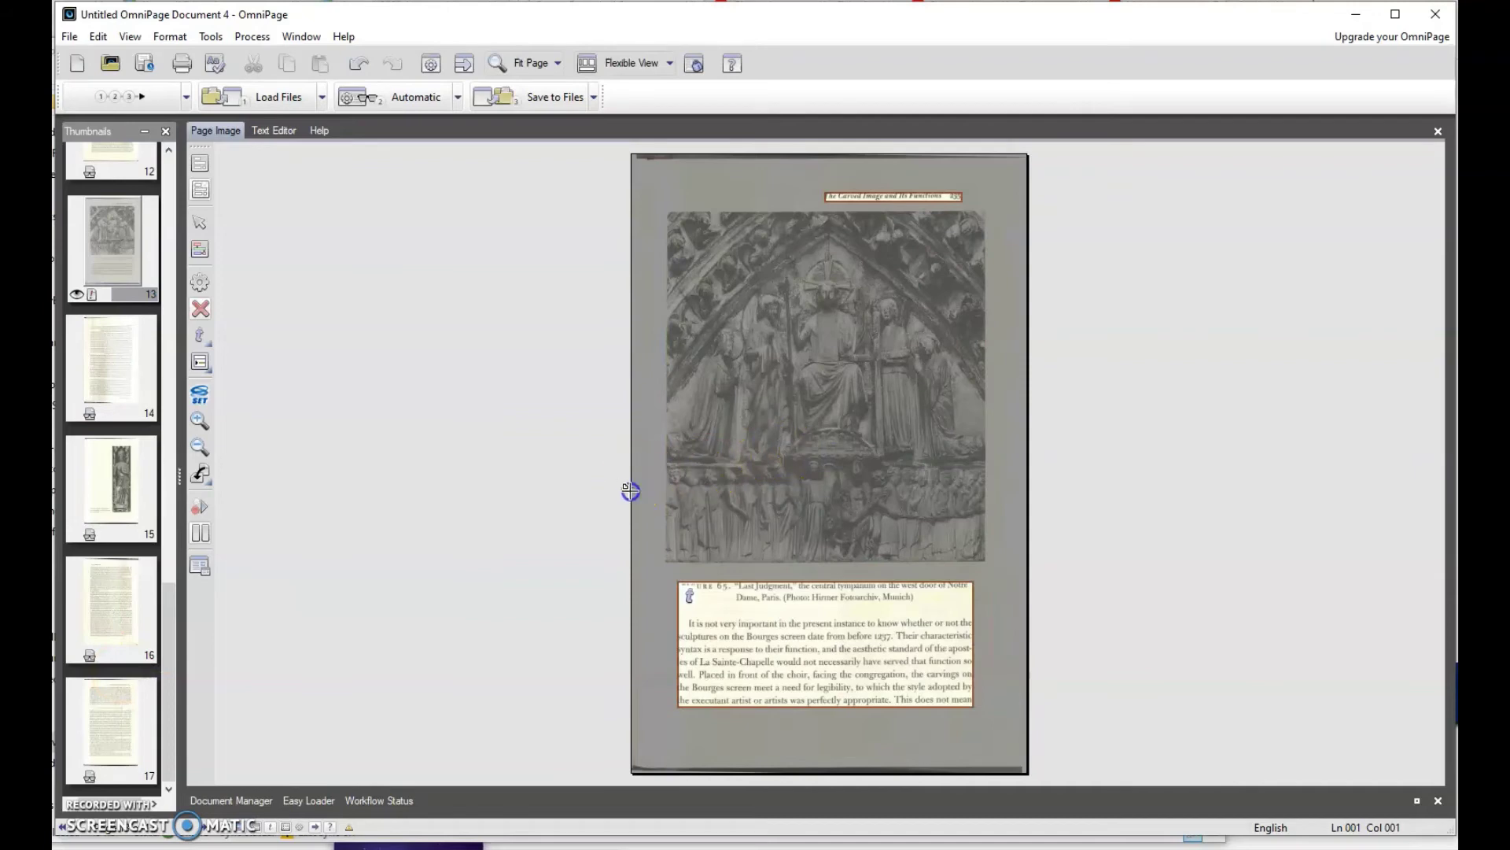
drag(1016, 609, 1016, 610)
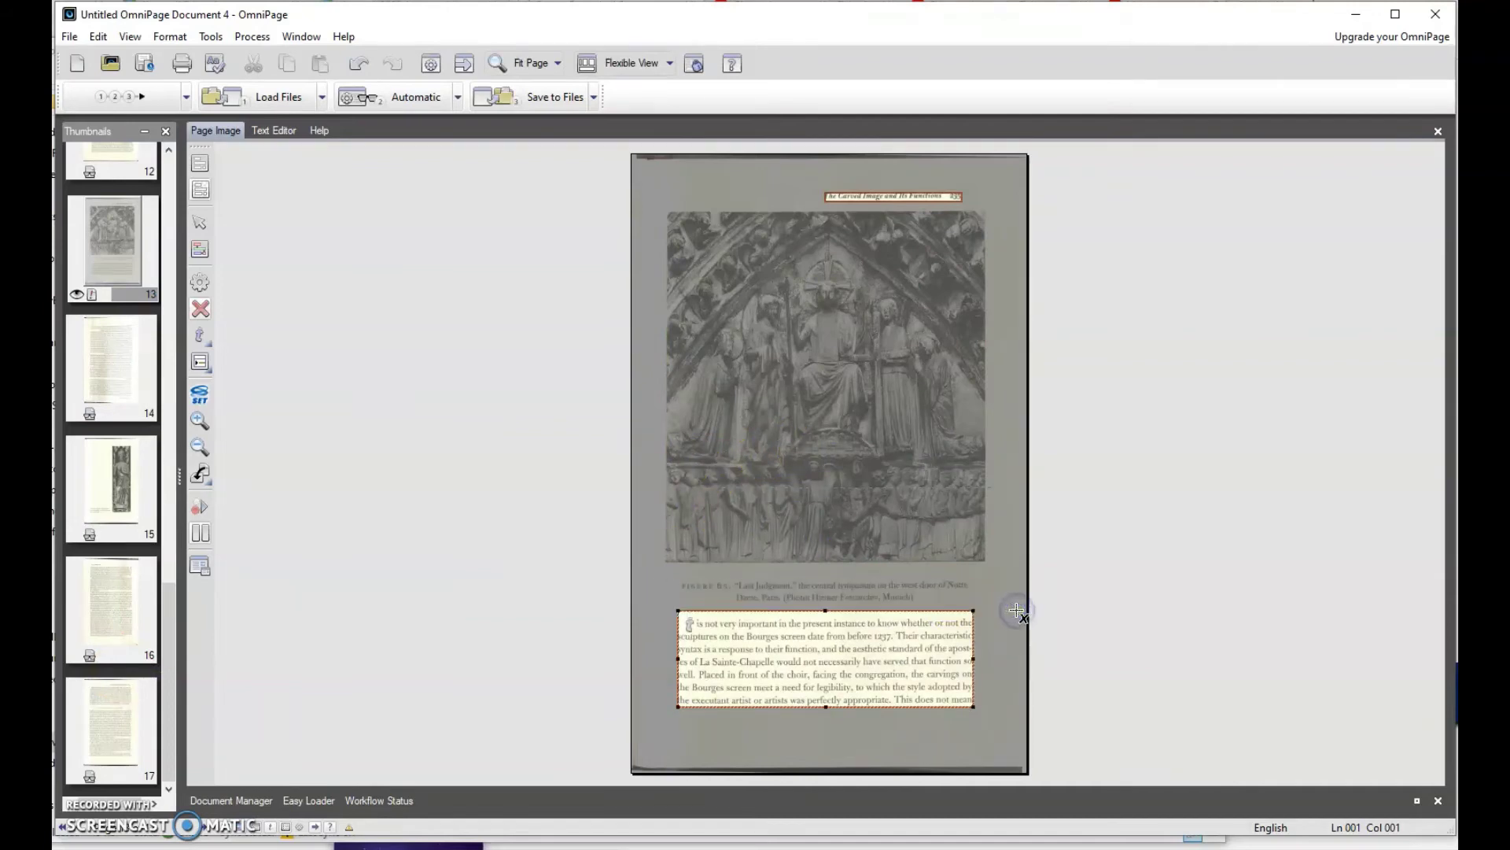
Remove both the upper and lower text zones on page 14
click(105, 401)
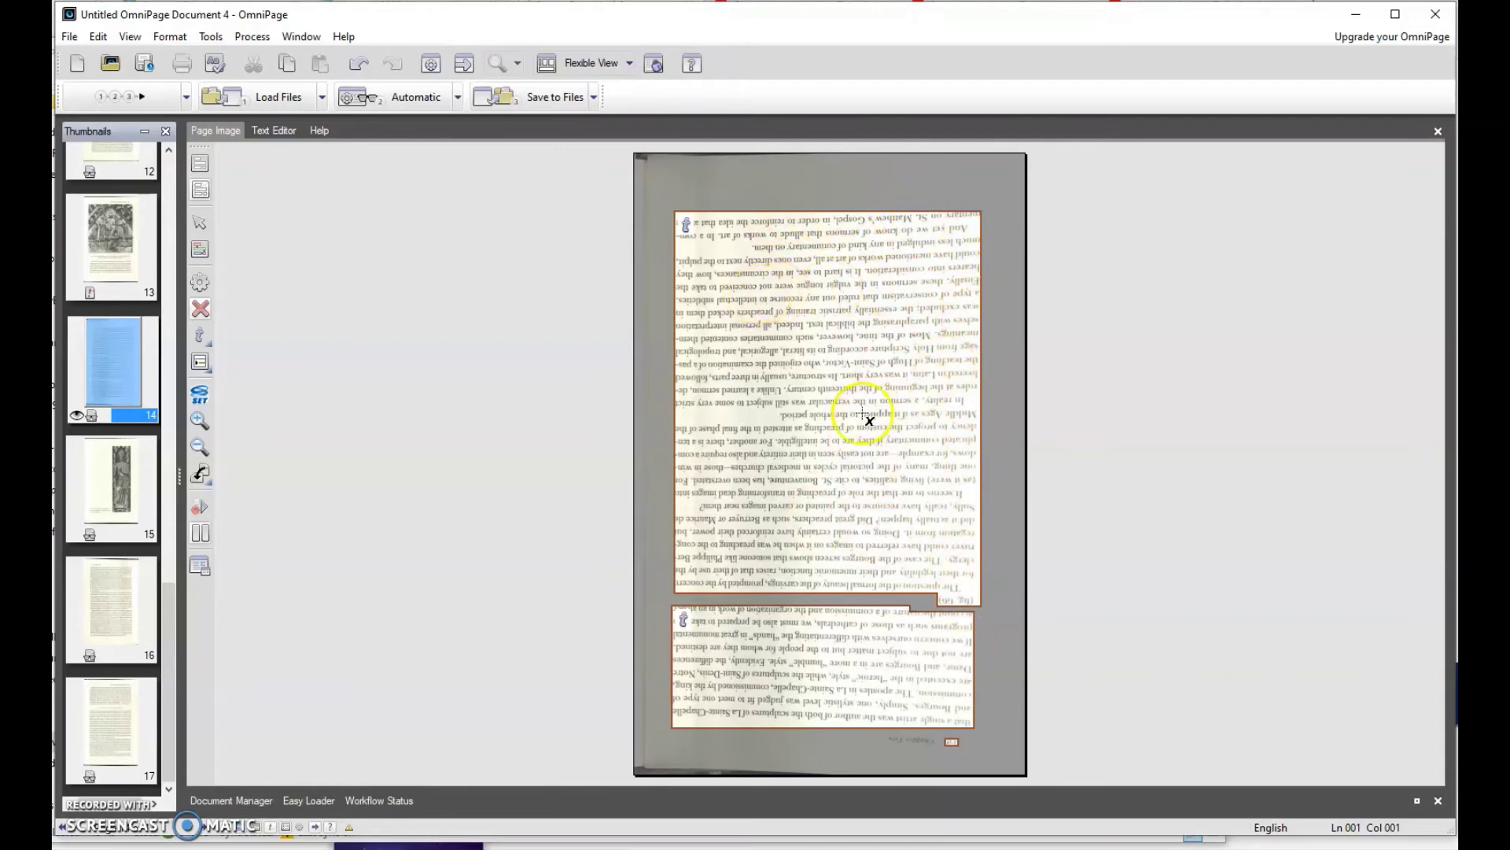
drag(943, 611, 937, 583)
click(768, 323)
click(728, 438)
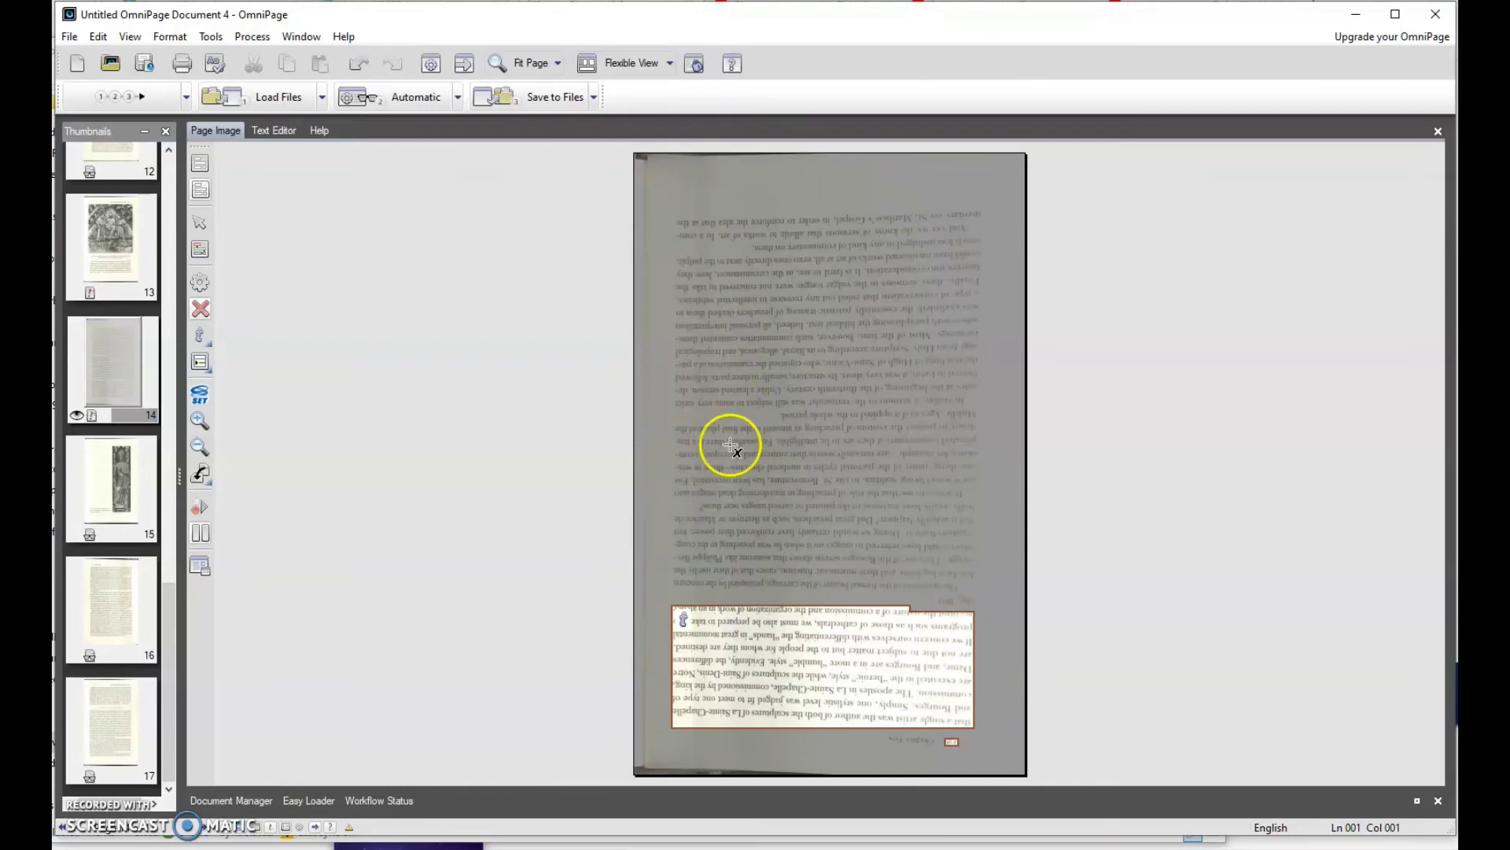
click(752, 633)
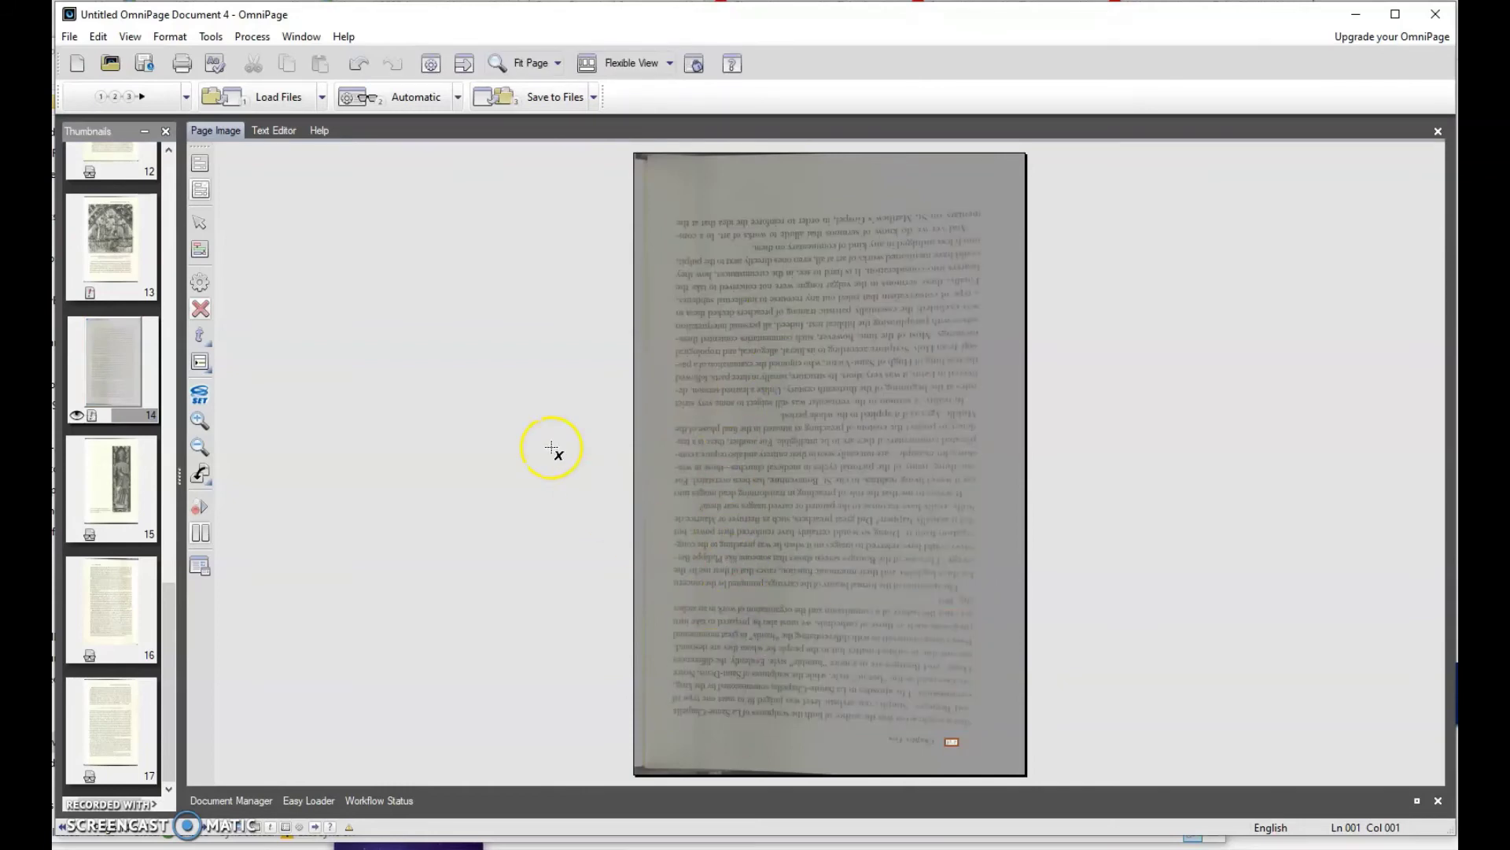
Draw one text zone enclosing all of page 14's upside-down text
click(200, 336)
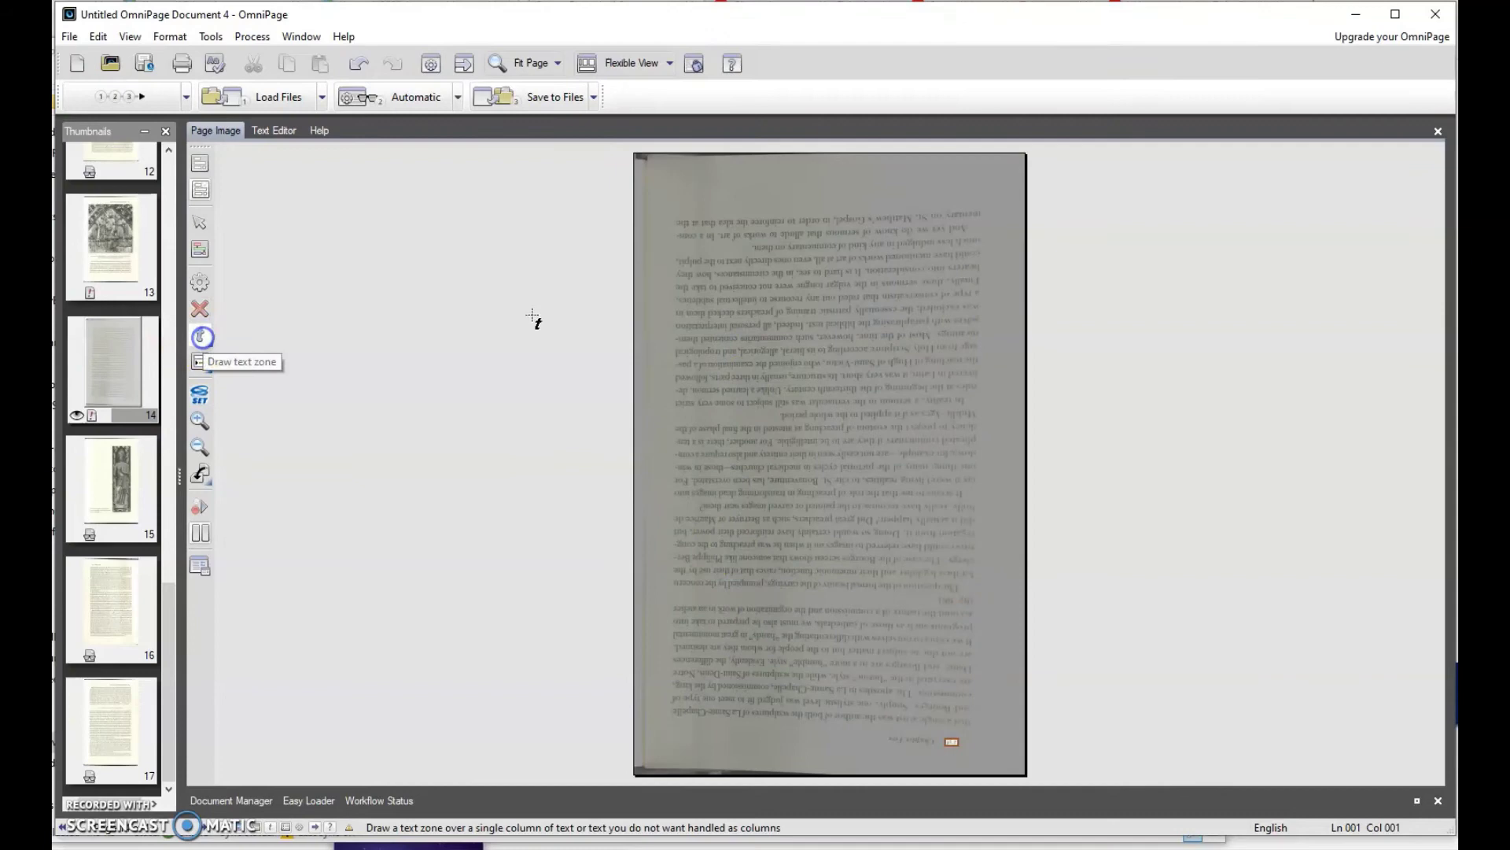
drag(668, 195, 925, 445)
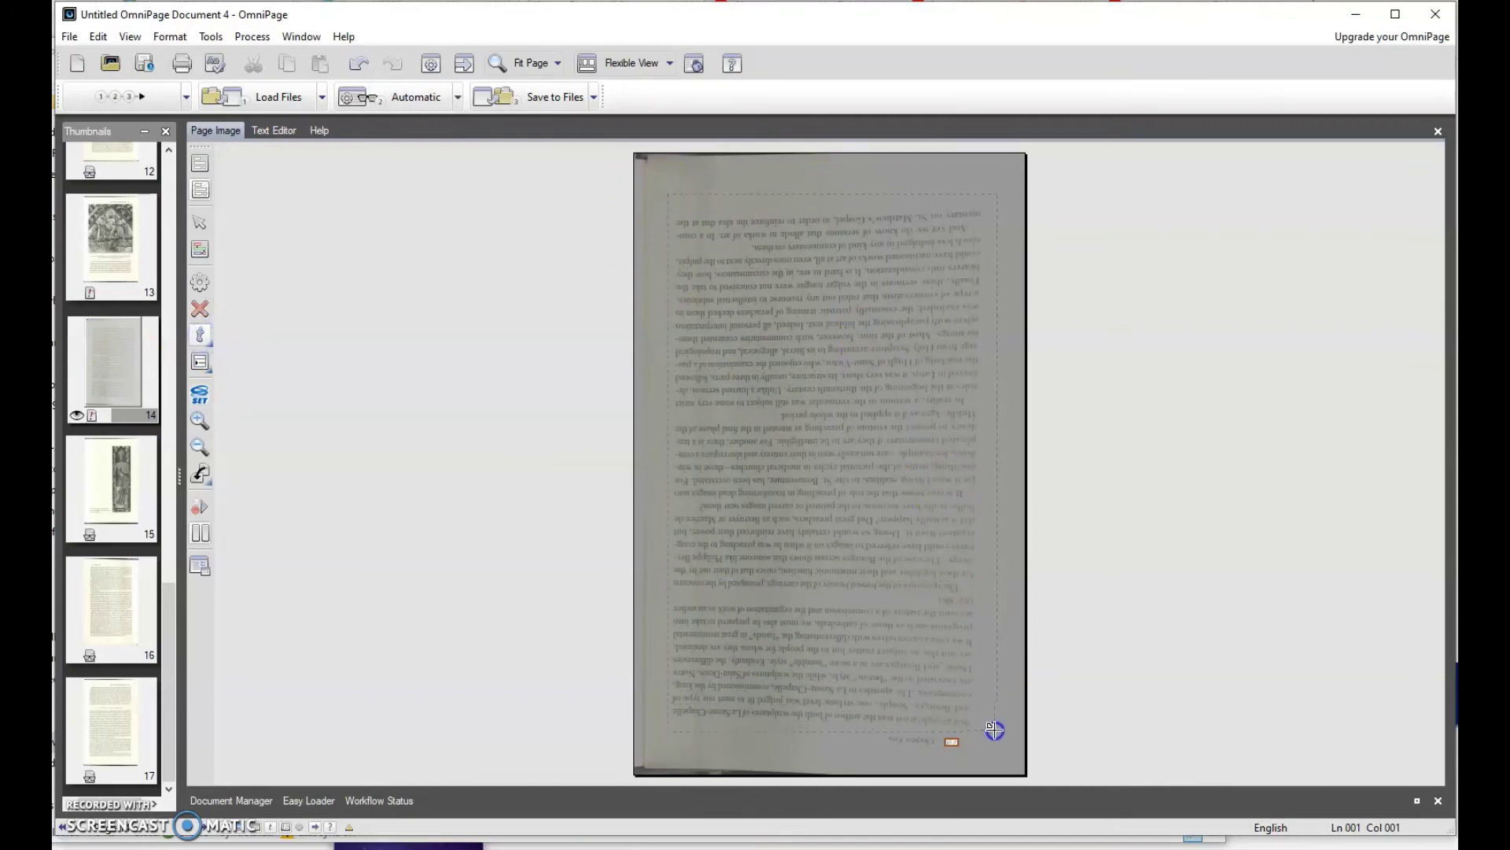
drag(994, 727, 994, 728)
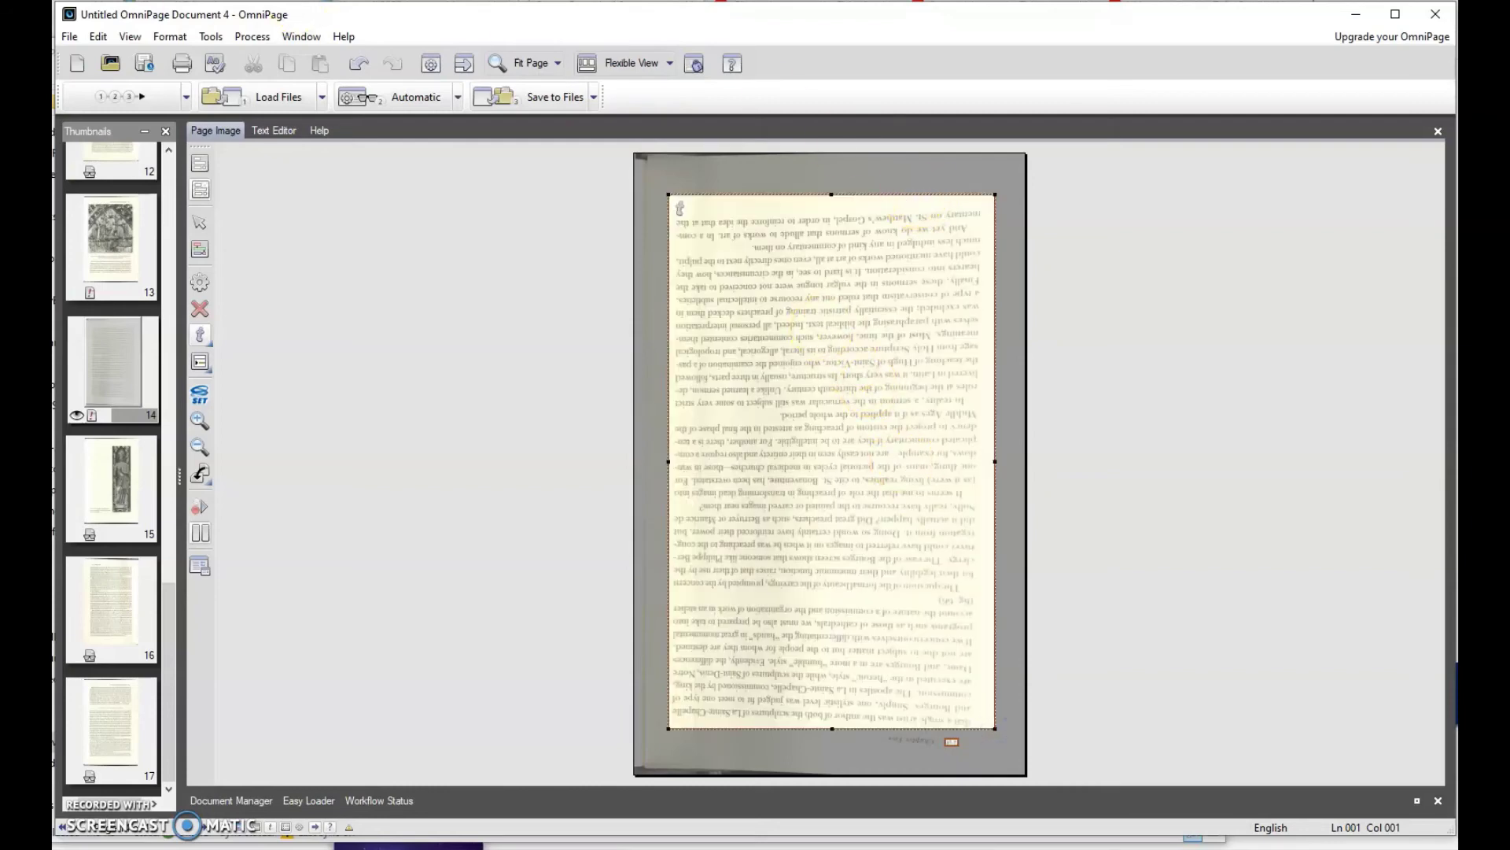
click(100, 486)
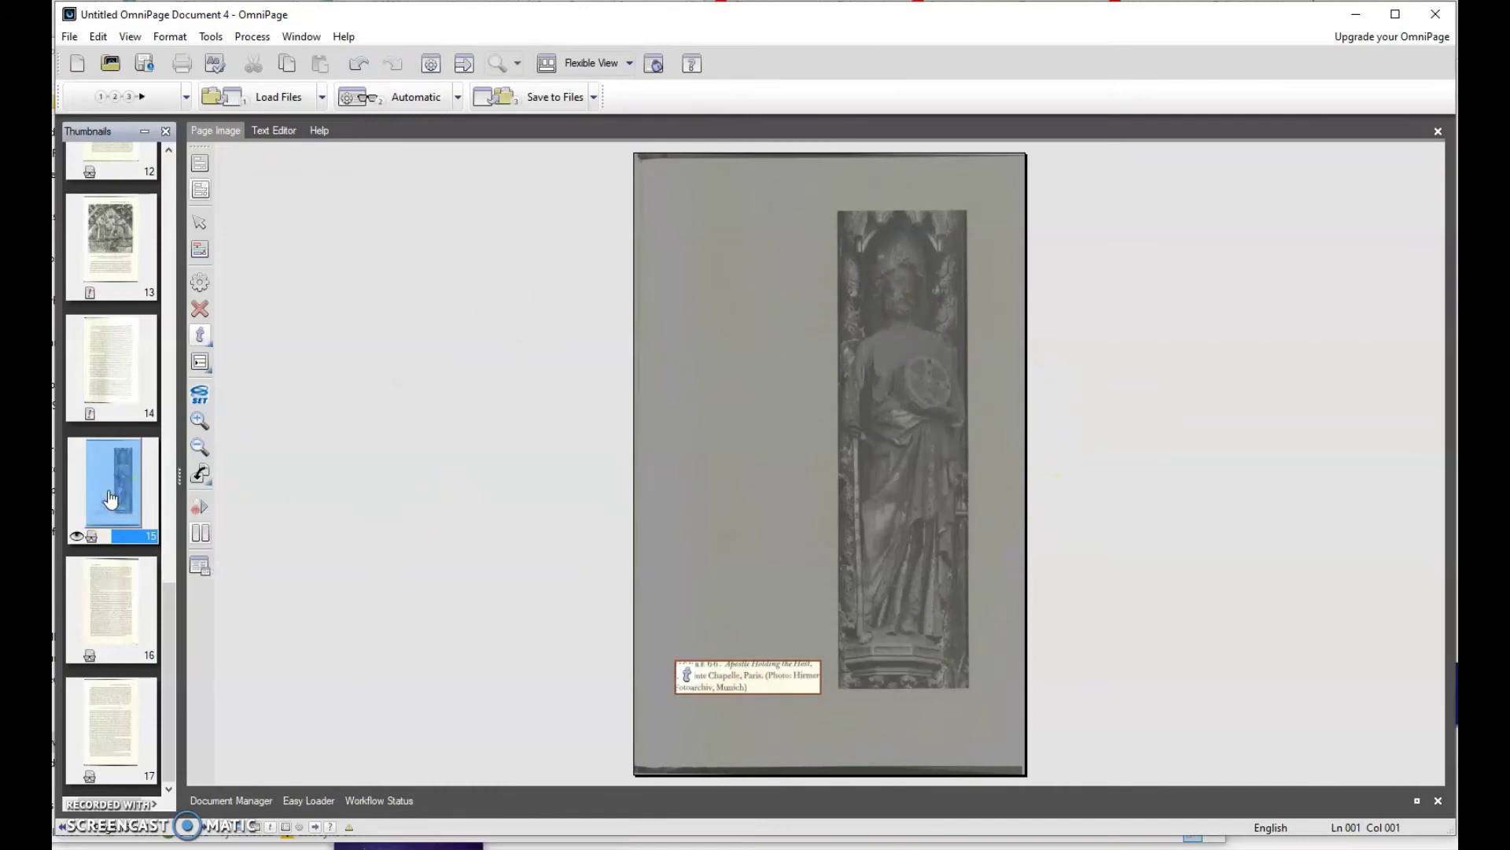
Delete the statue photo page, then check the renumbered pages 14, 15 and 16
key(Delete)
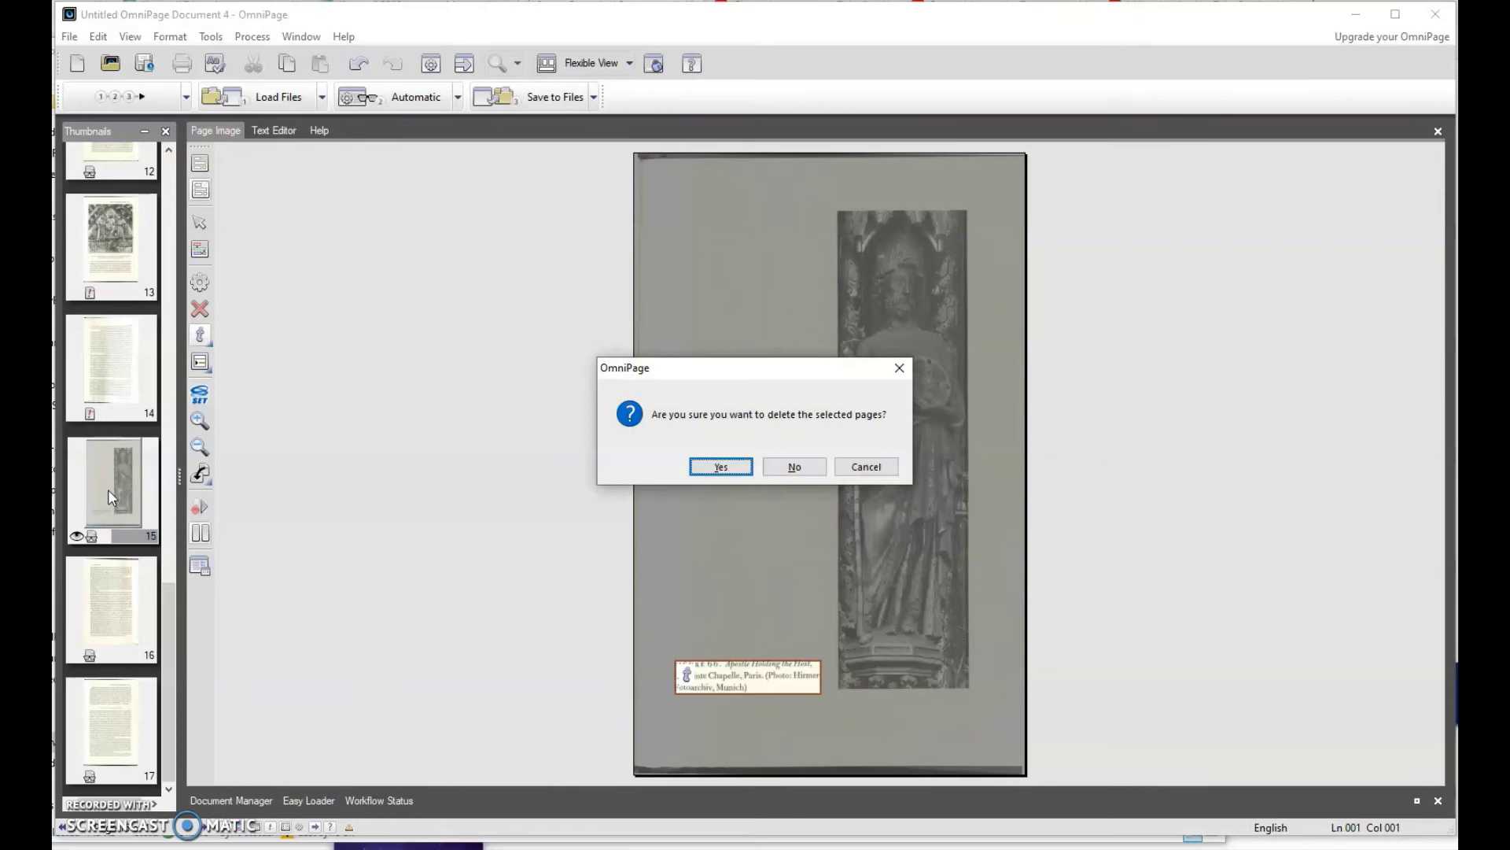
key(Return)
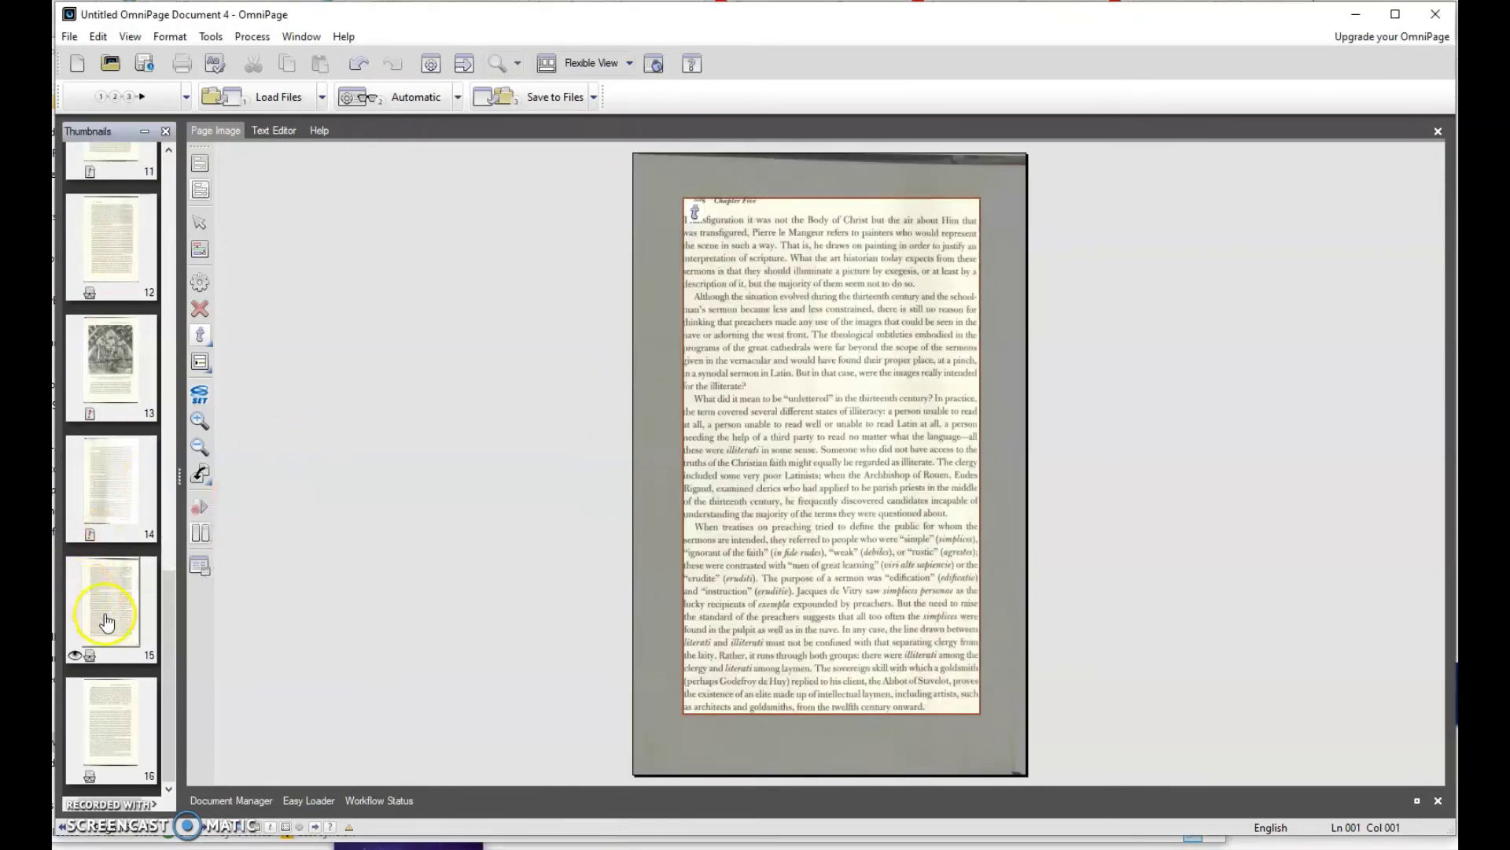
click(124, 525)
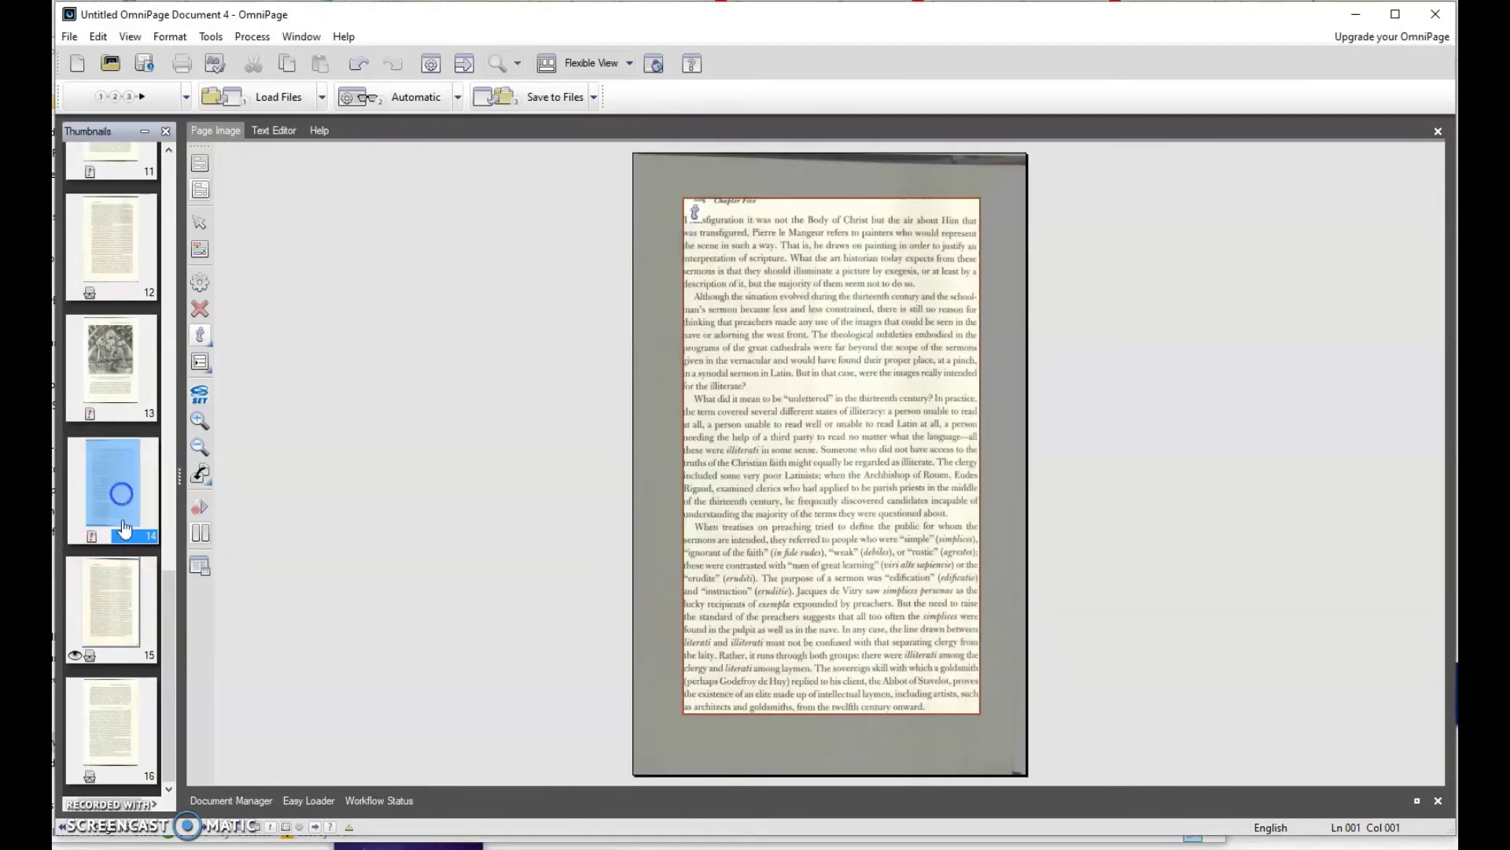
click(110, 590)
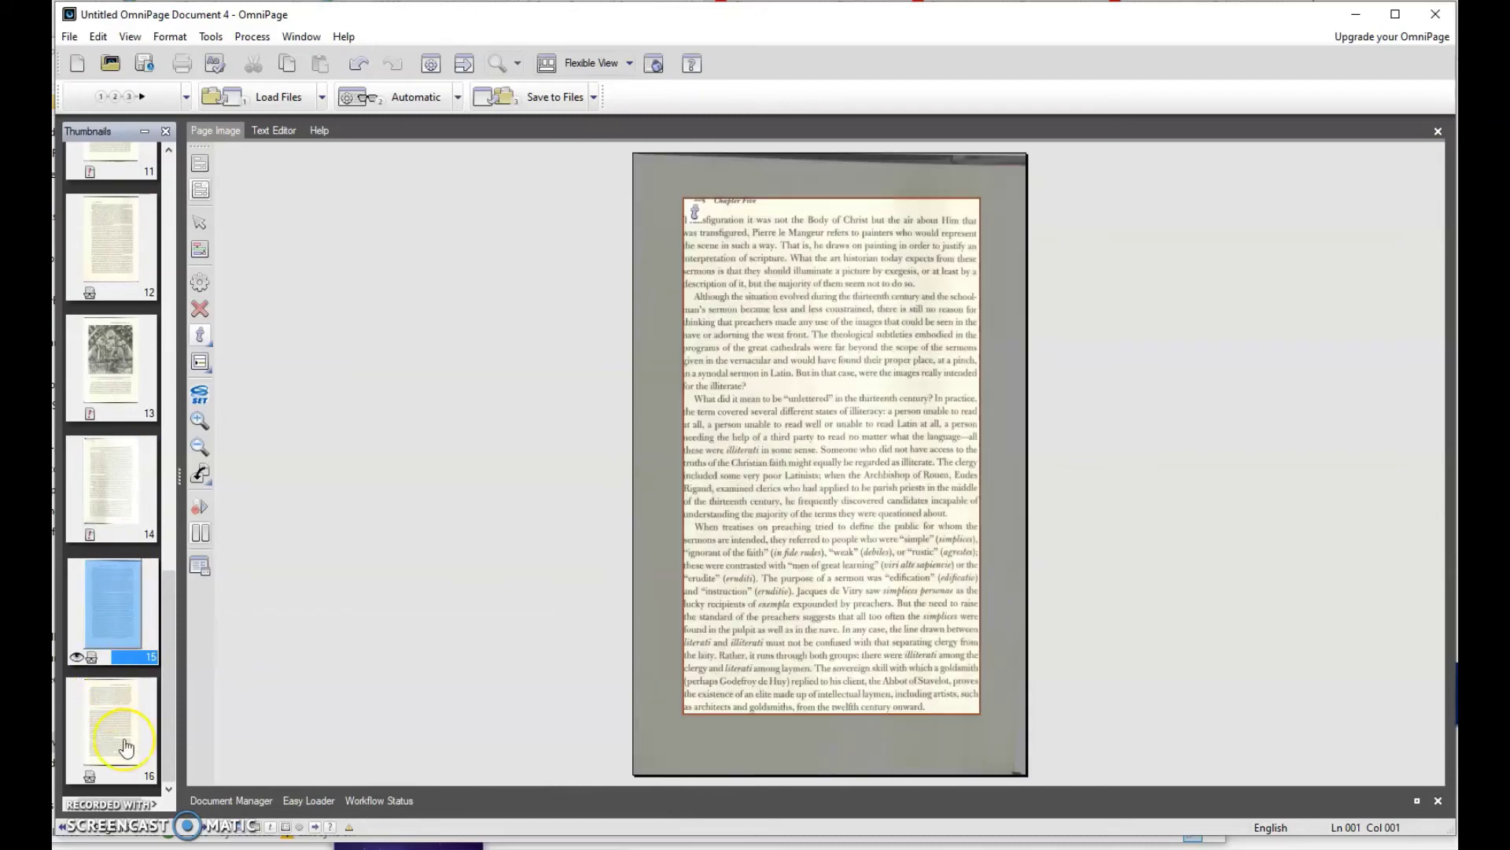
click(124, 743)
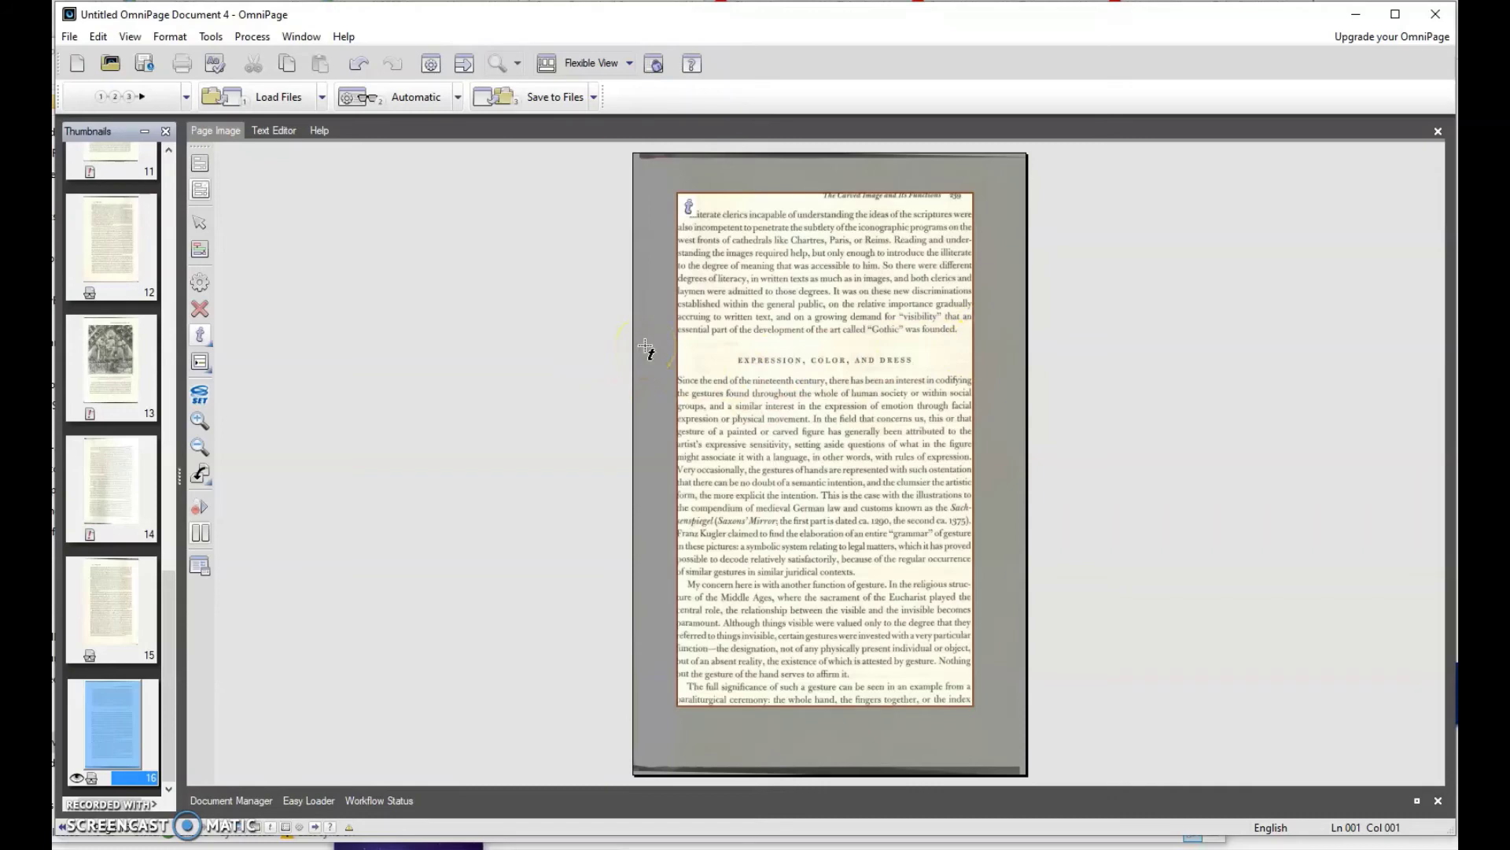
Mark page 16's text from the Expression, Color, and Dress heading down as ignored
click(200, 309)
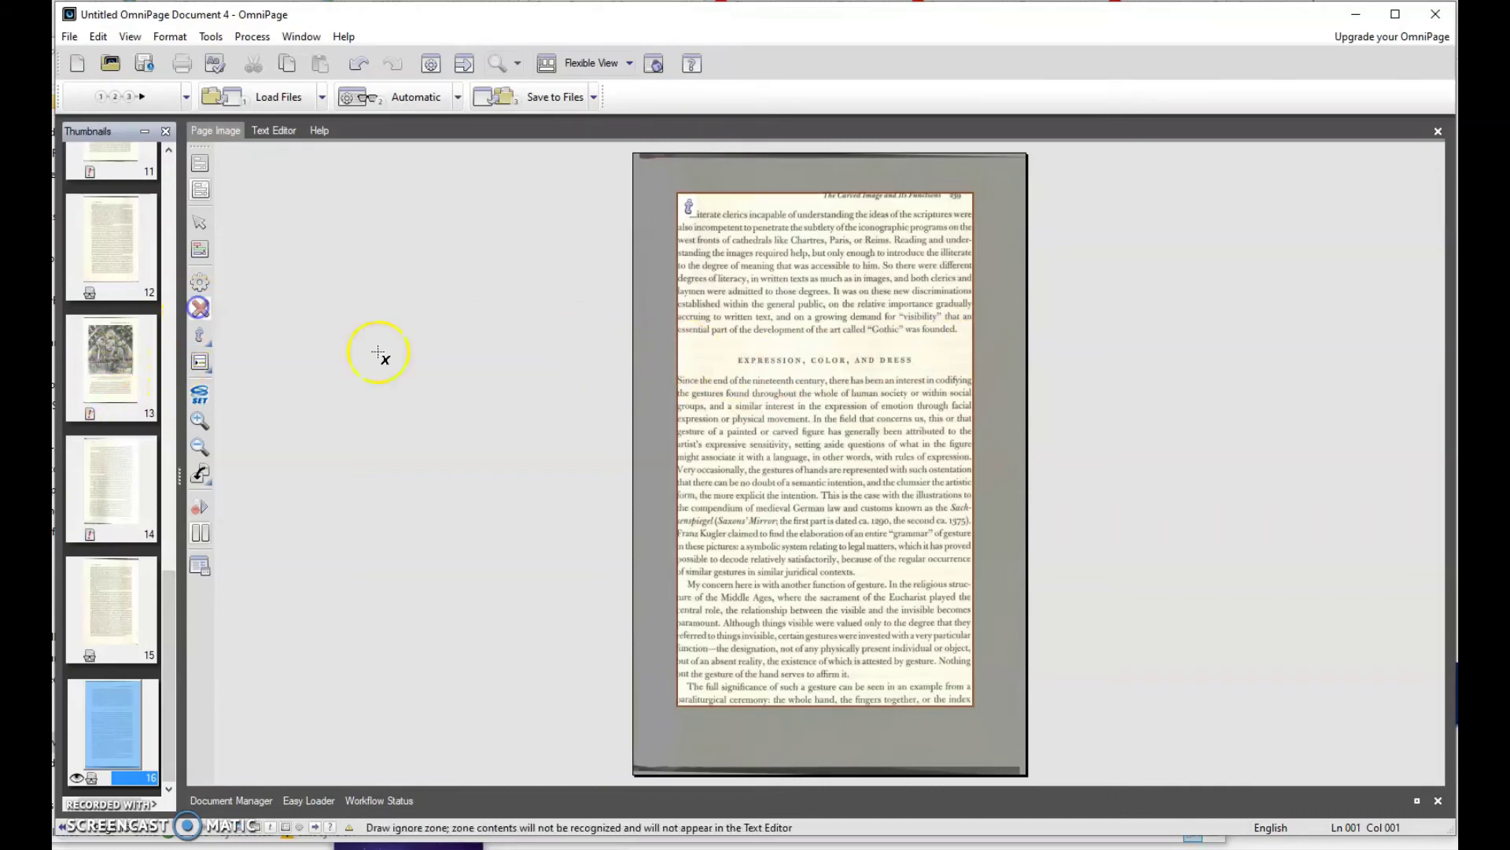
click(662, 342)
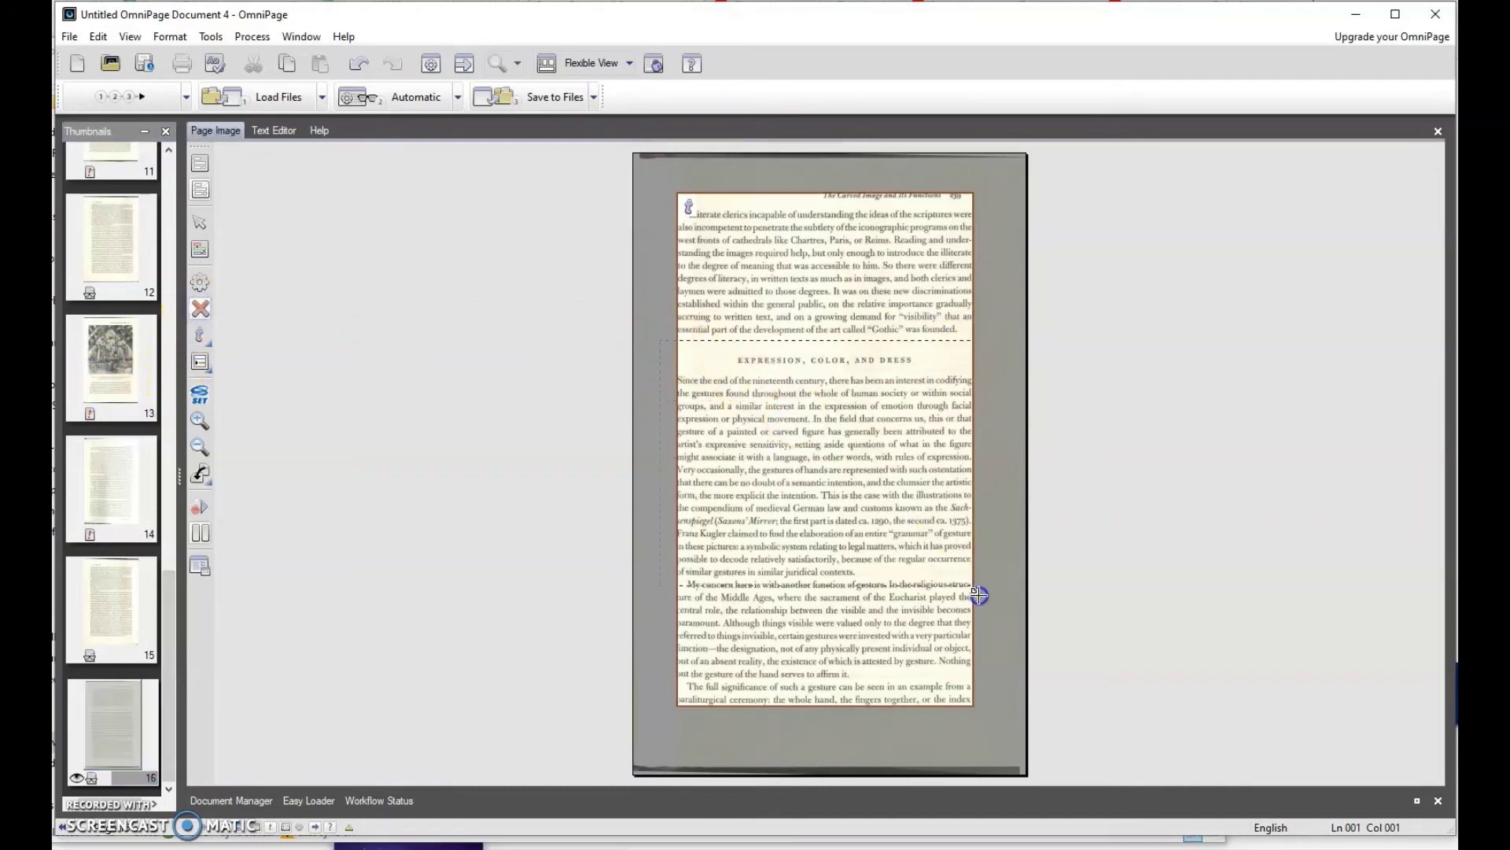
drag(1025, 758, 1026, 759)
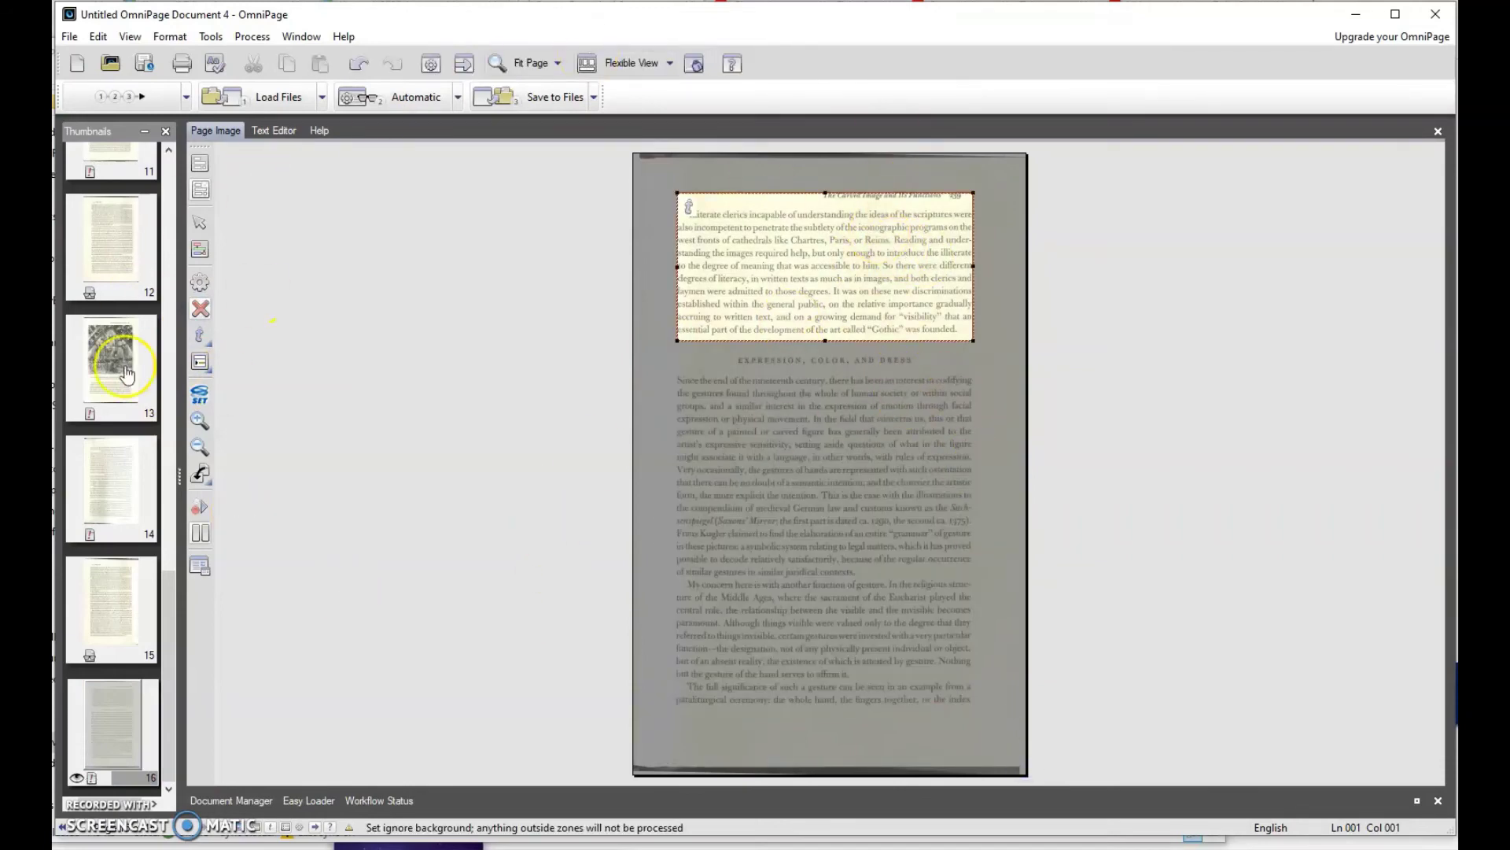
Select all pages in the page list, starting from page 12
click(103, 256)
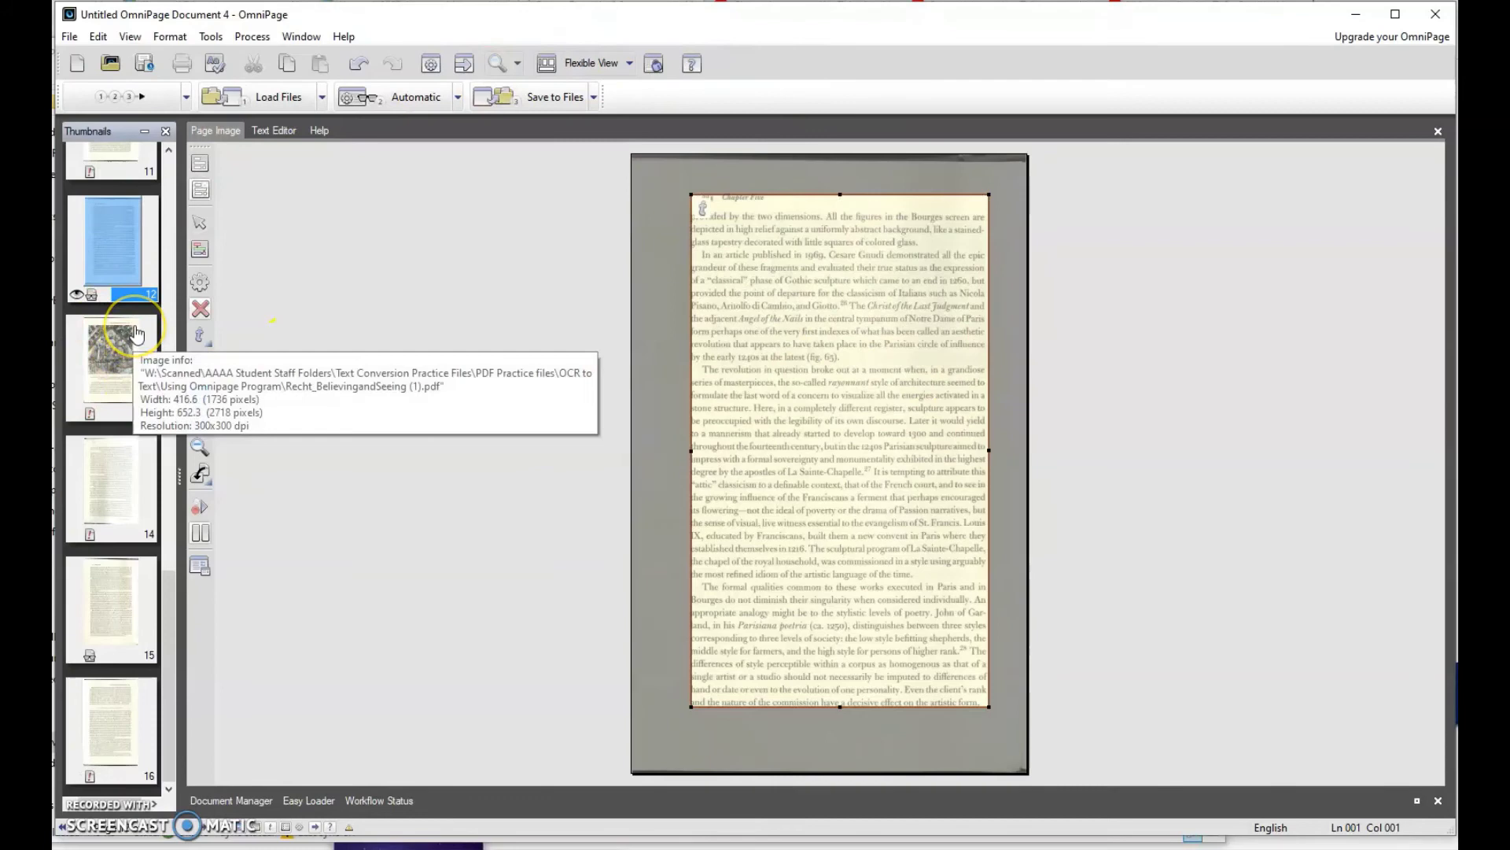
click(111, 261)
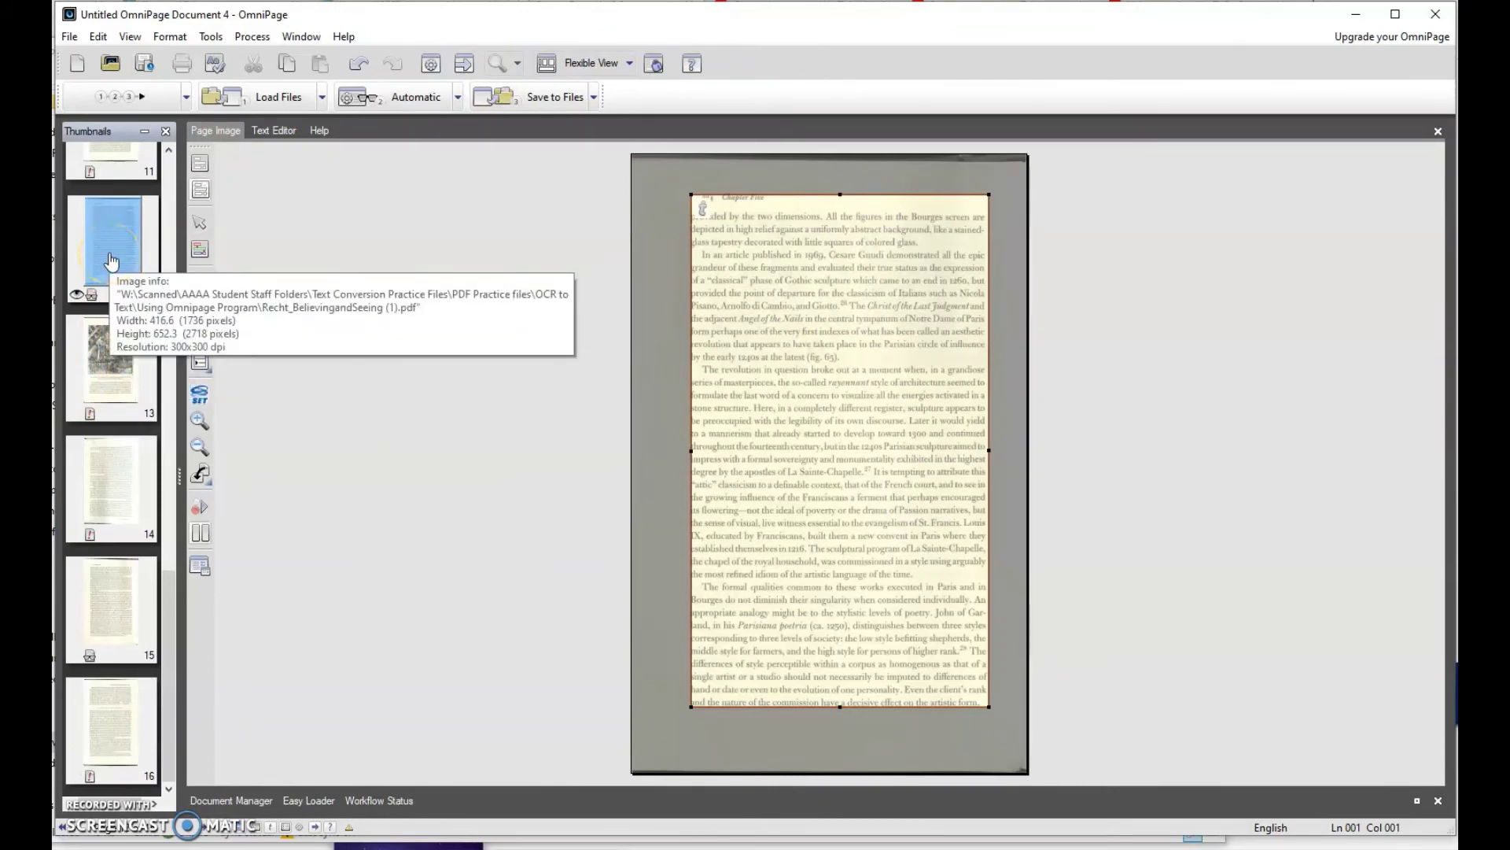
key(ctrl+a)
Run Automatic recognition again on all pages, closing the OCR Proofreader
click(406, 101)
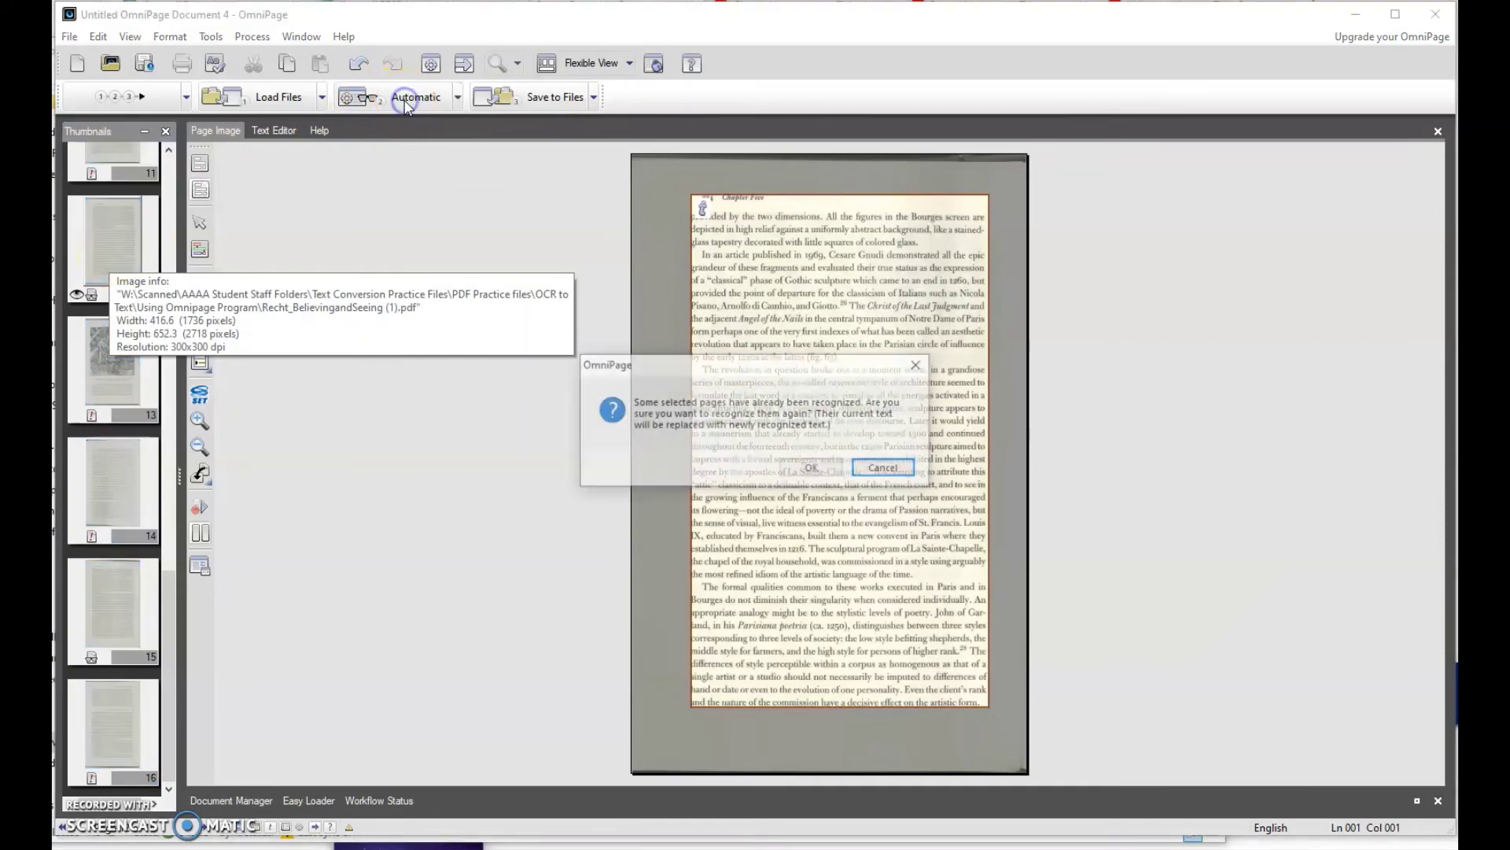
click(812, 468)
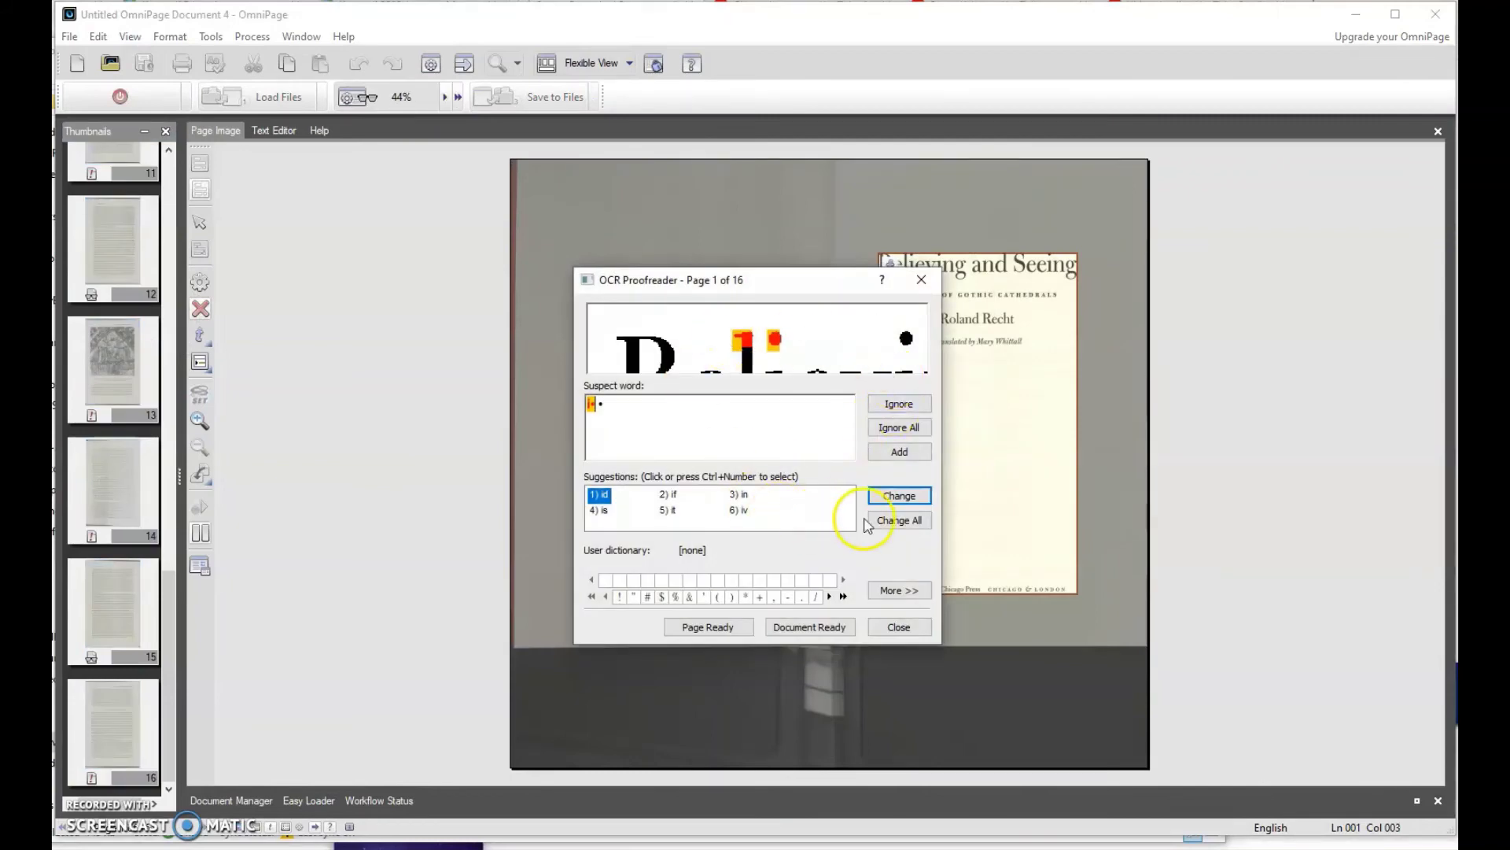
click(898, 627)
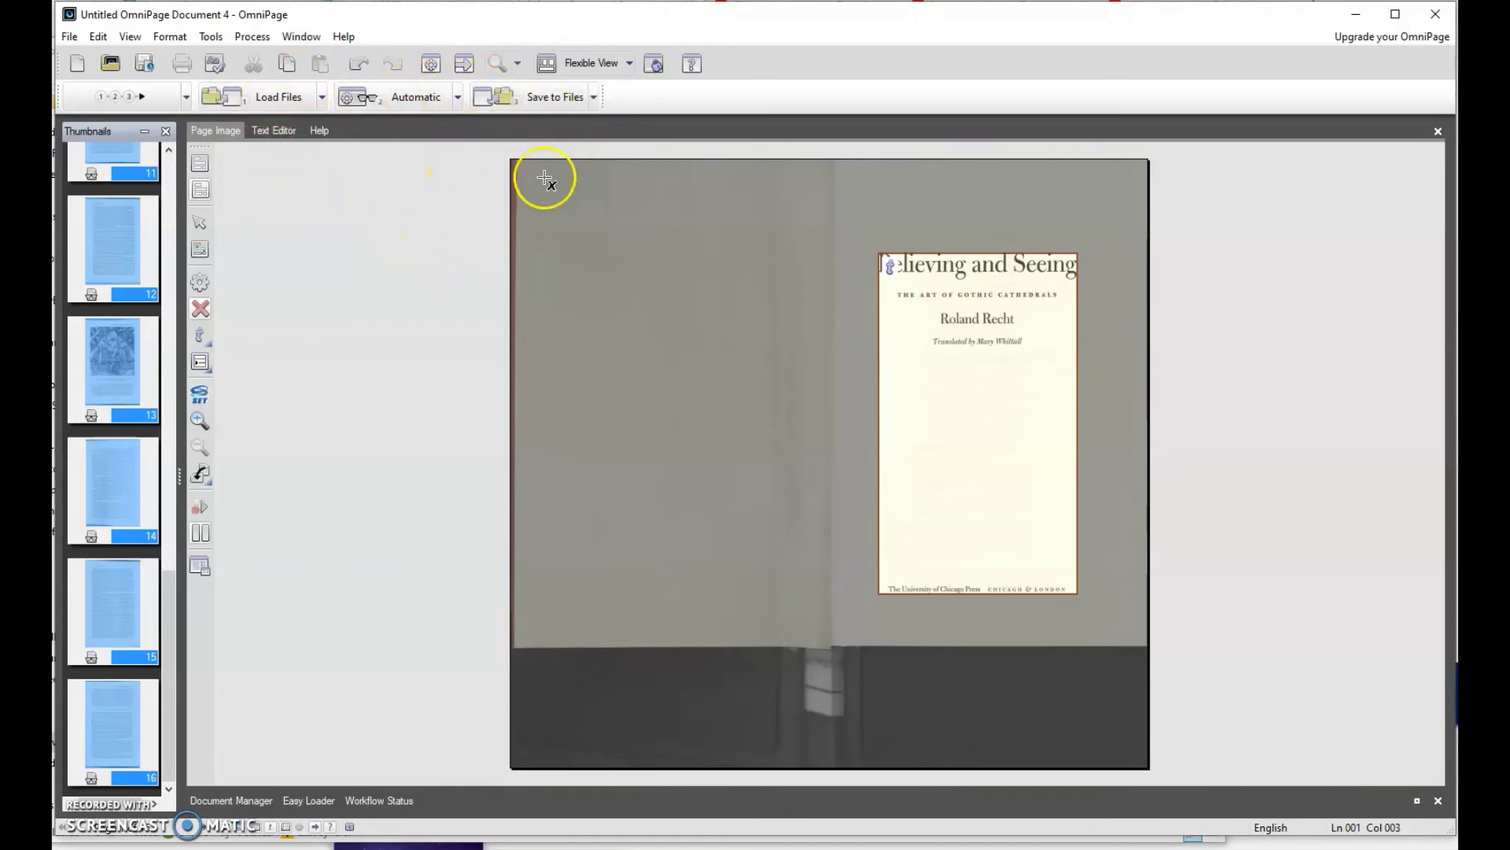
Save as plain text, overwriting the existing Recht_Believing and Seeing.txt
click(548, 100)
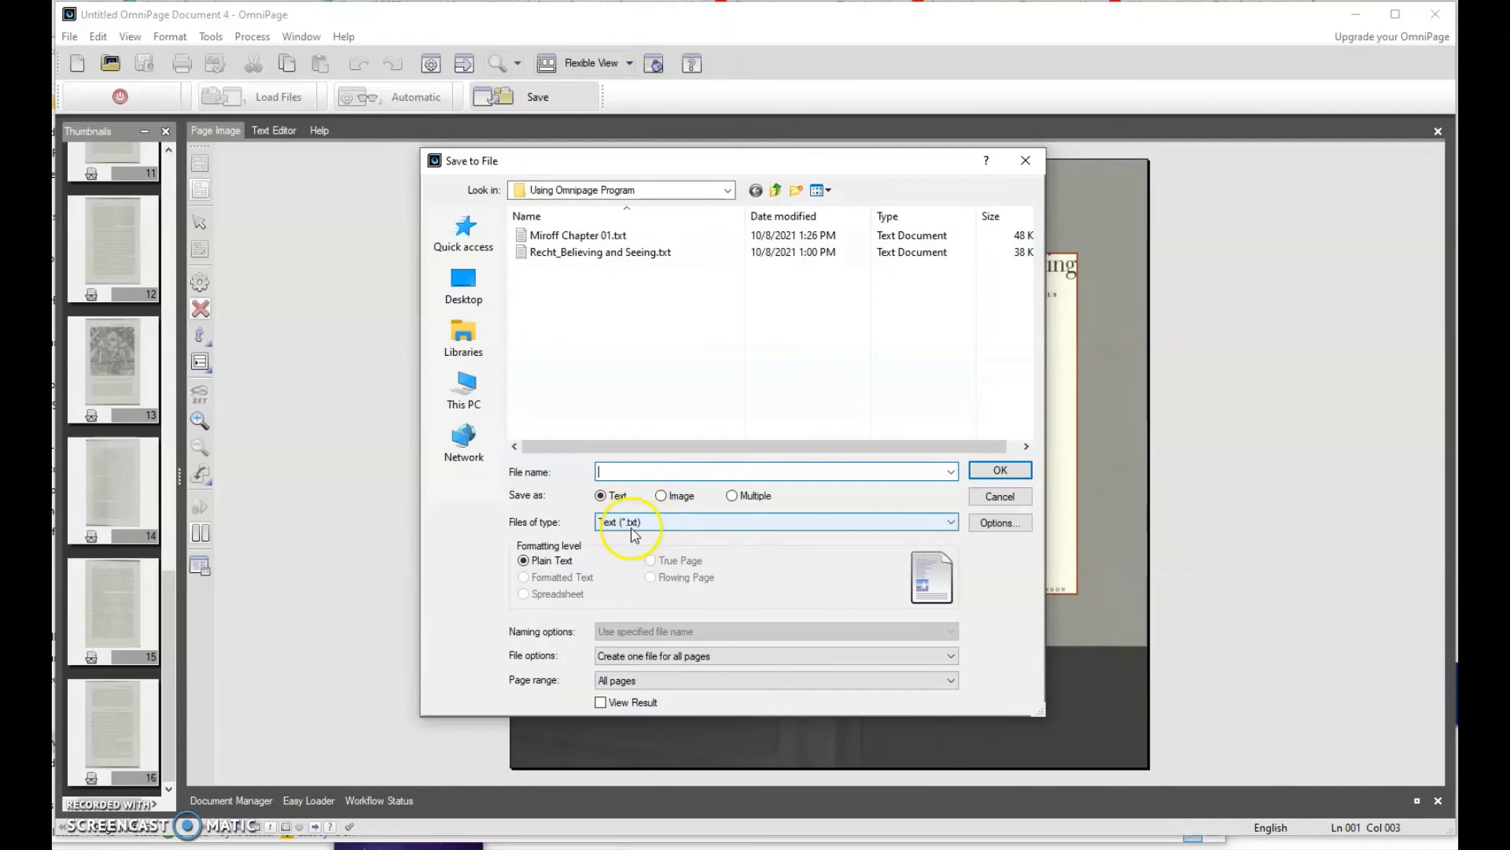
click(582, 252)
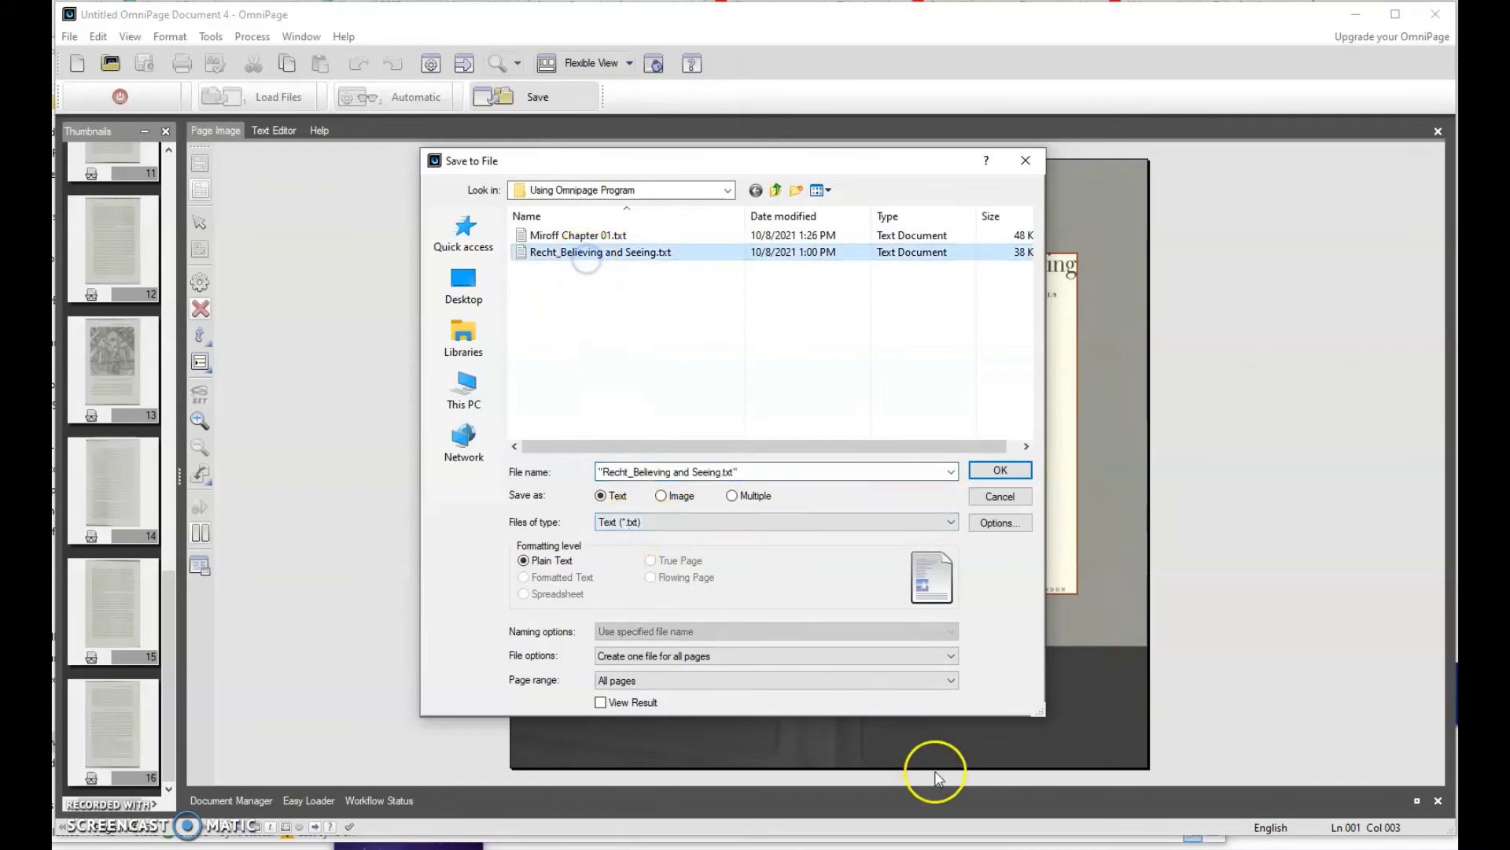
click(996, 469)
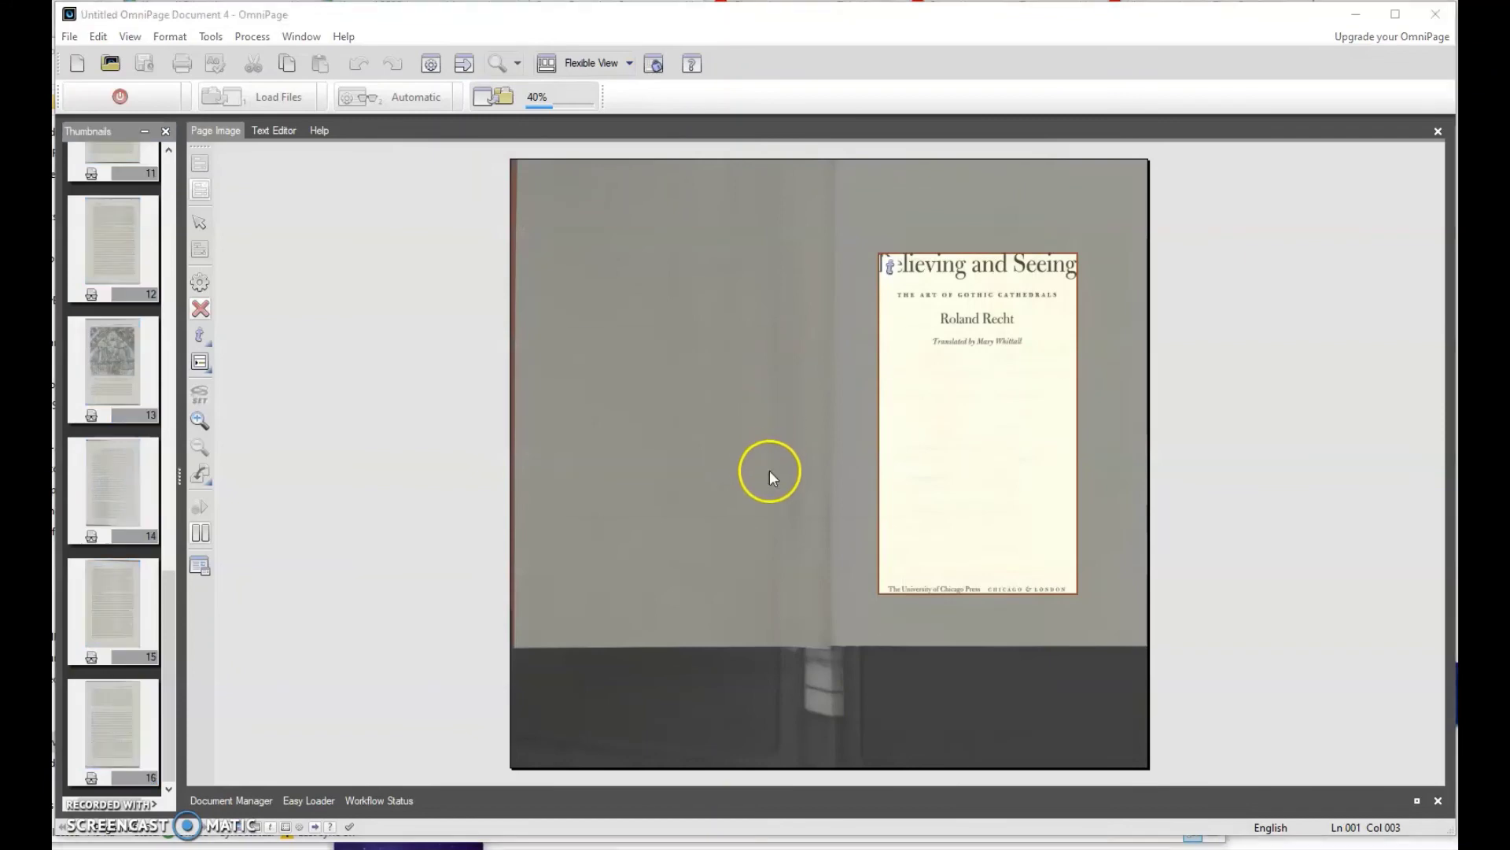
click(617, 460)
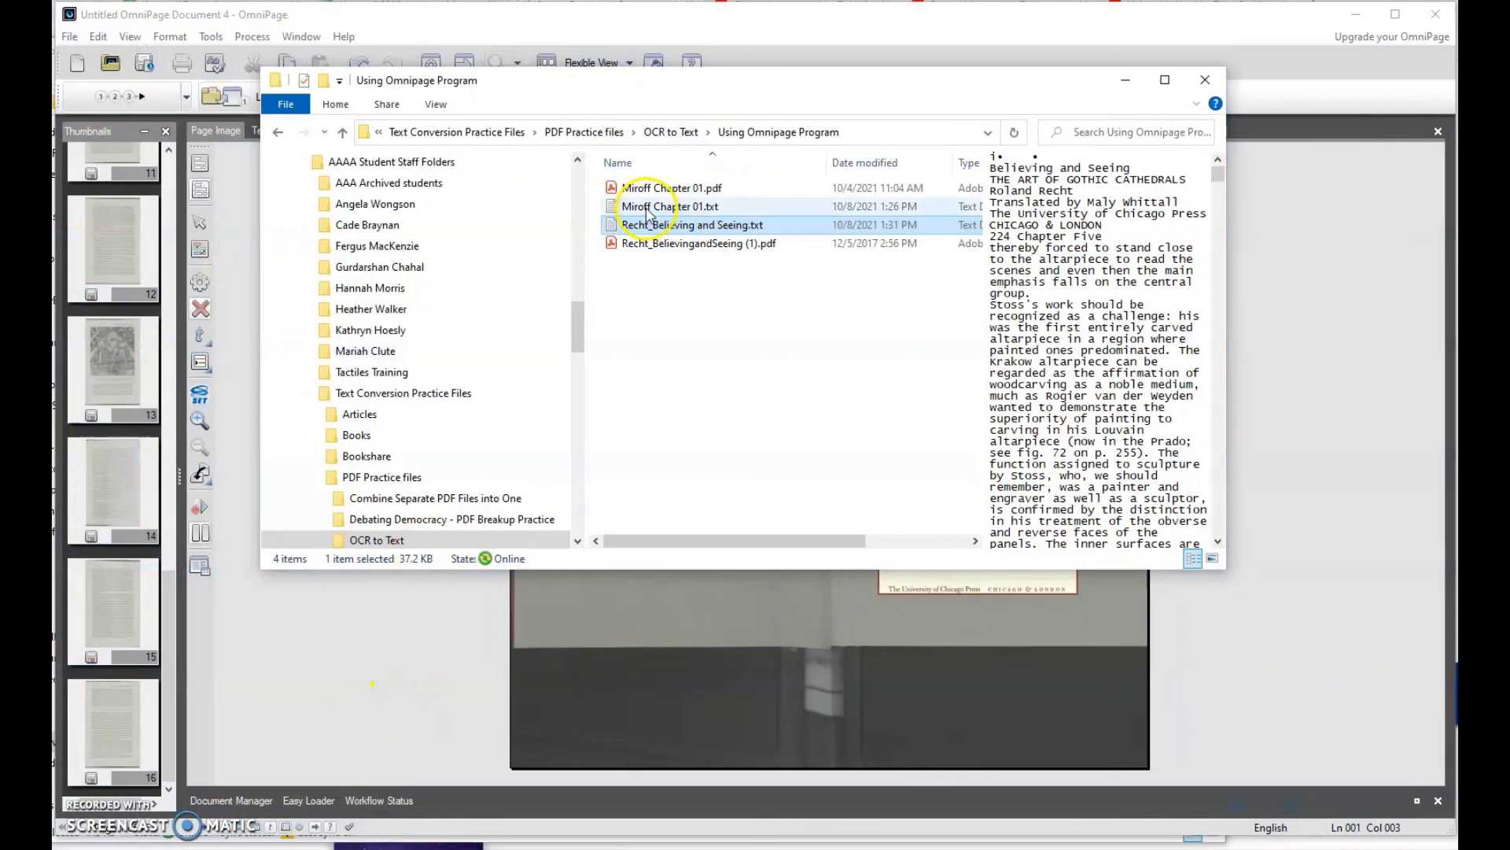
Preview Recht_Believing and Seeing.txt in Notepad, then open it with Word 2016
double_click(646, 228)
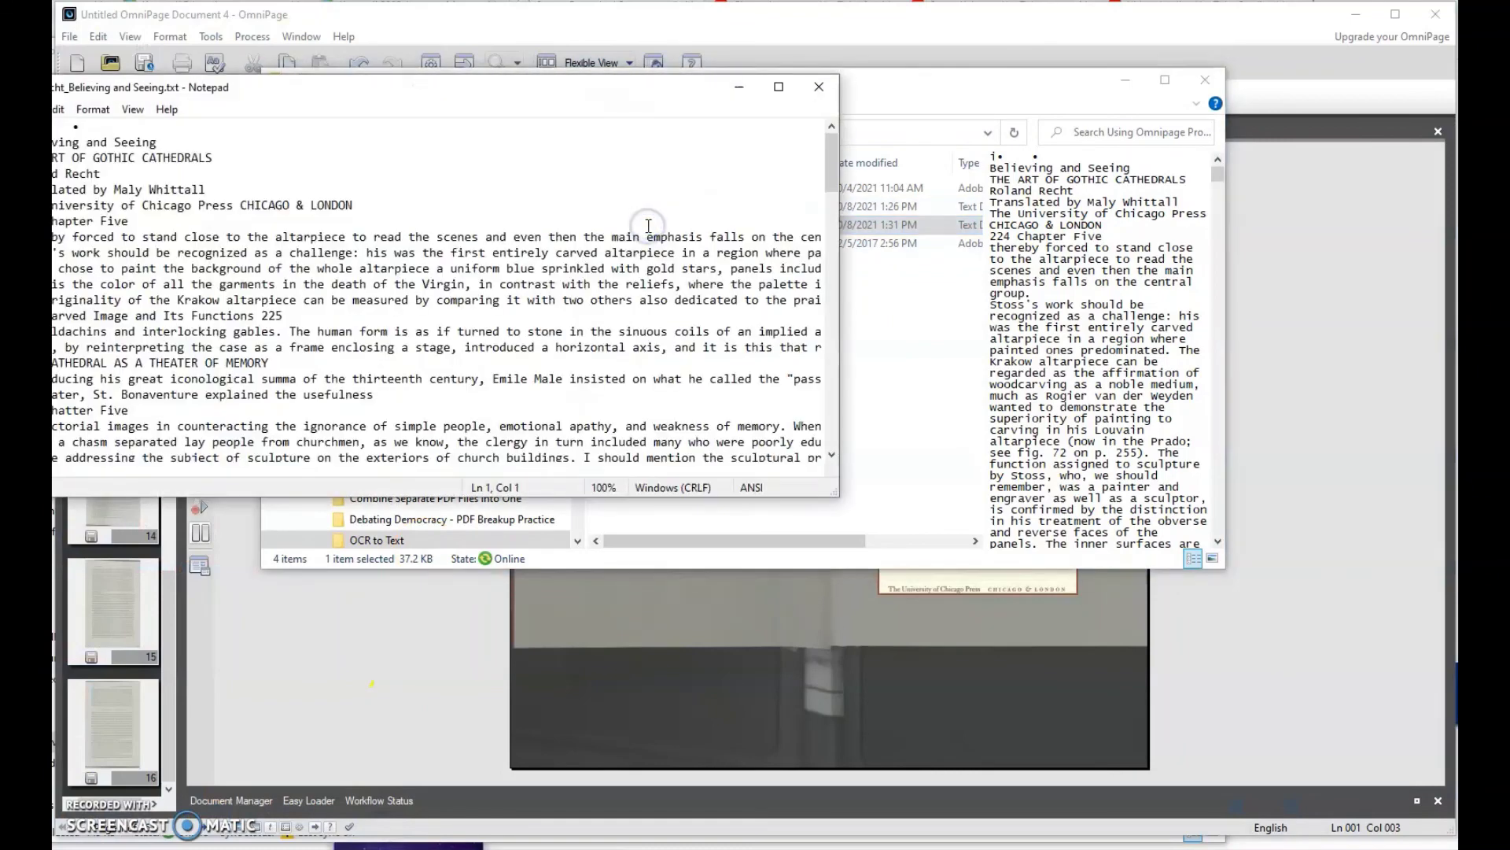
click(808, 85)
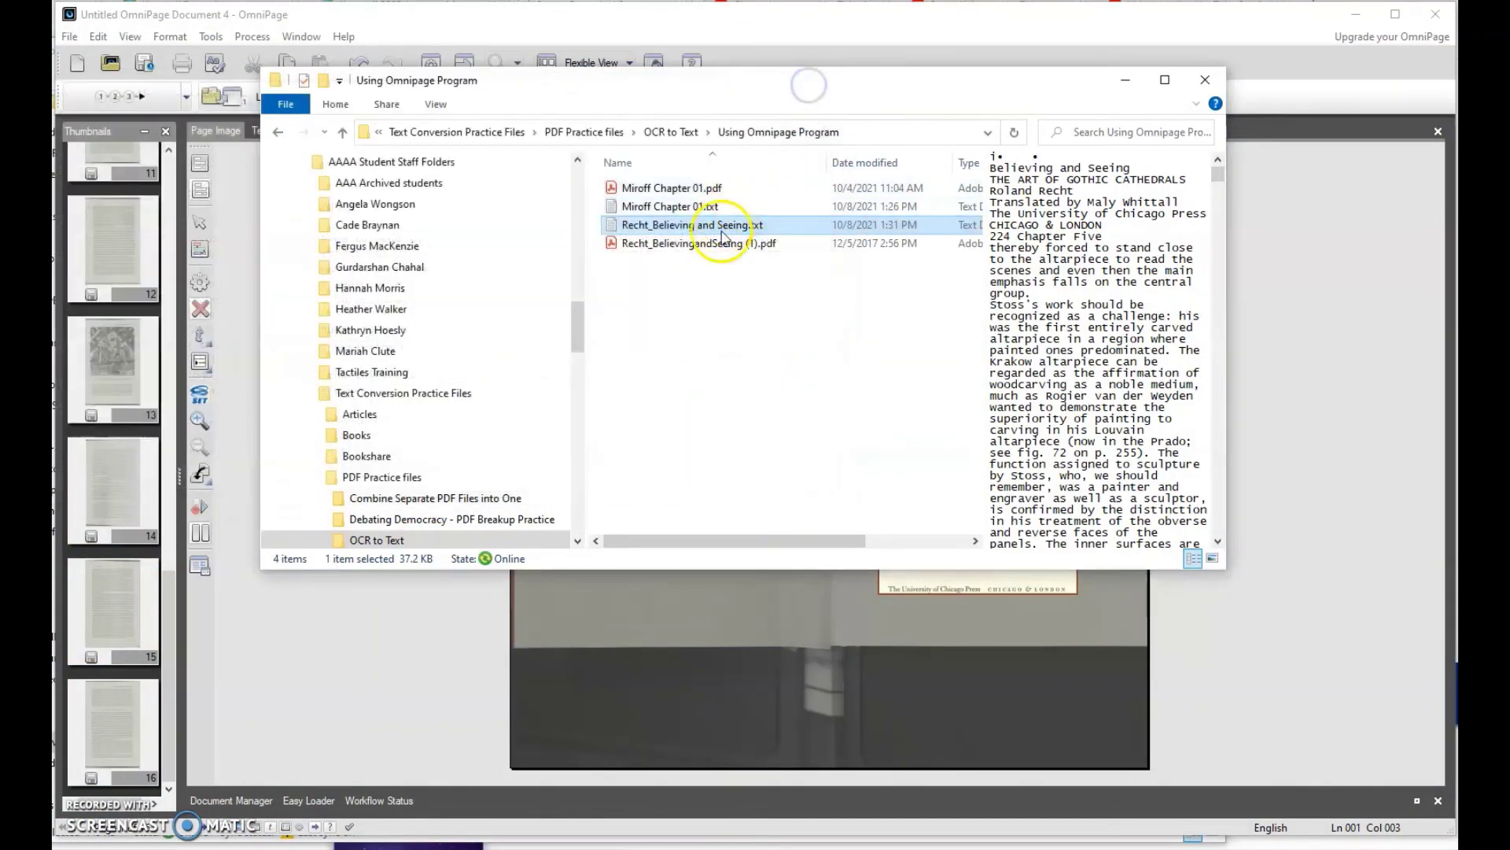
right_click(719, 231)
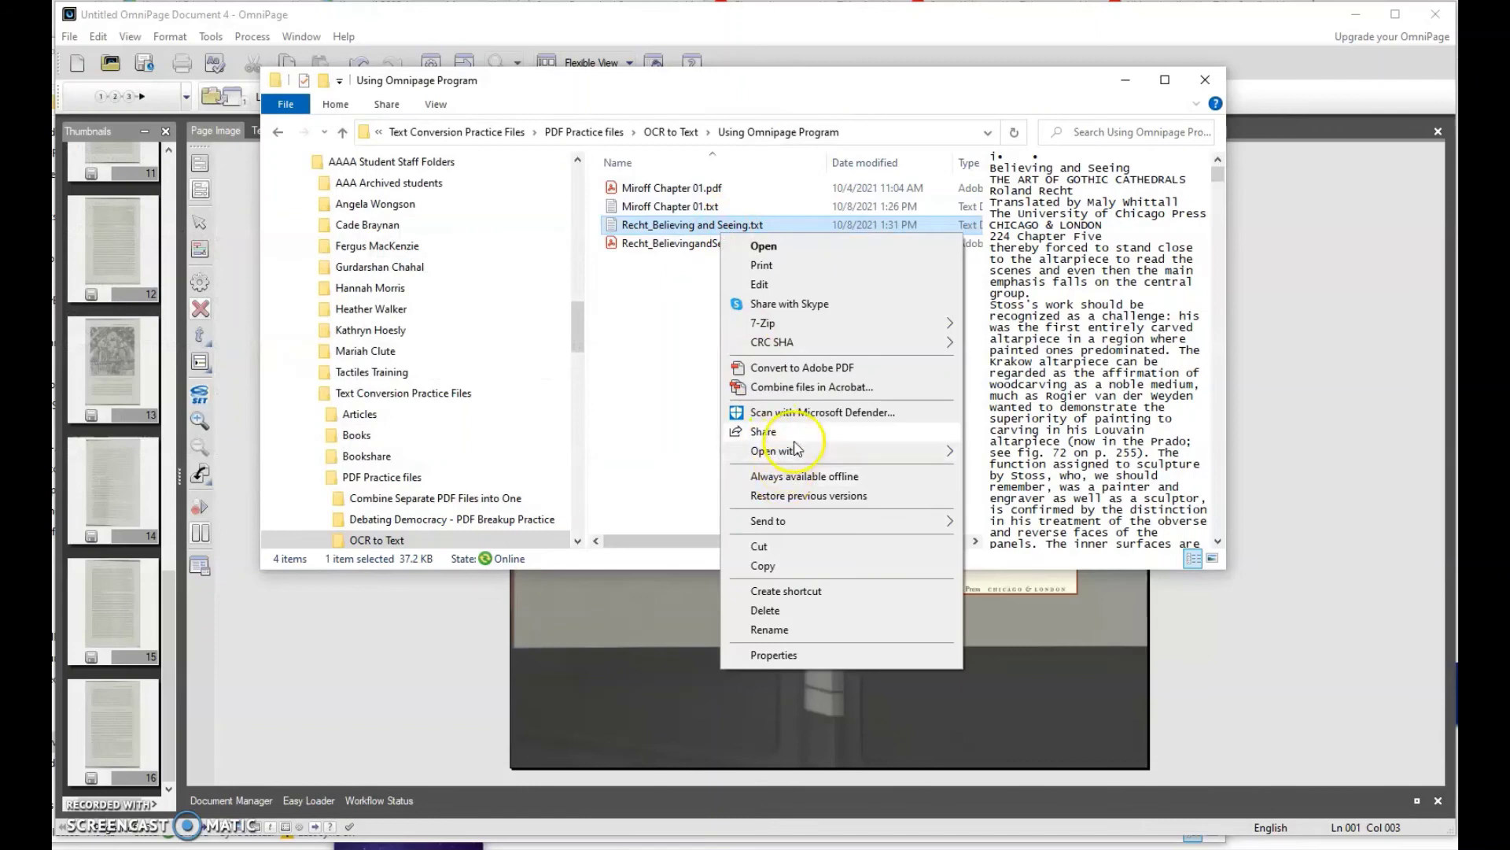
mouse_move(775, 450)
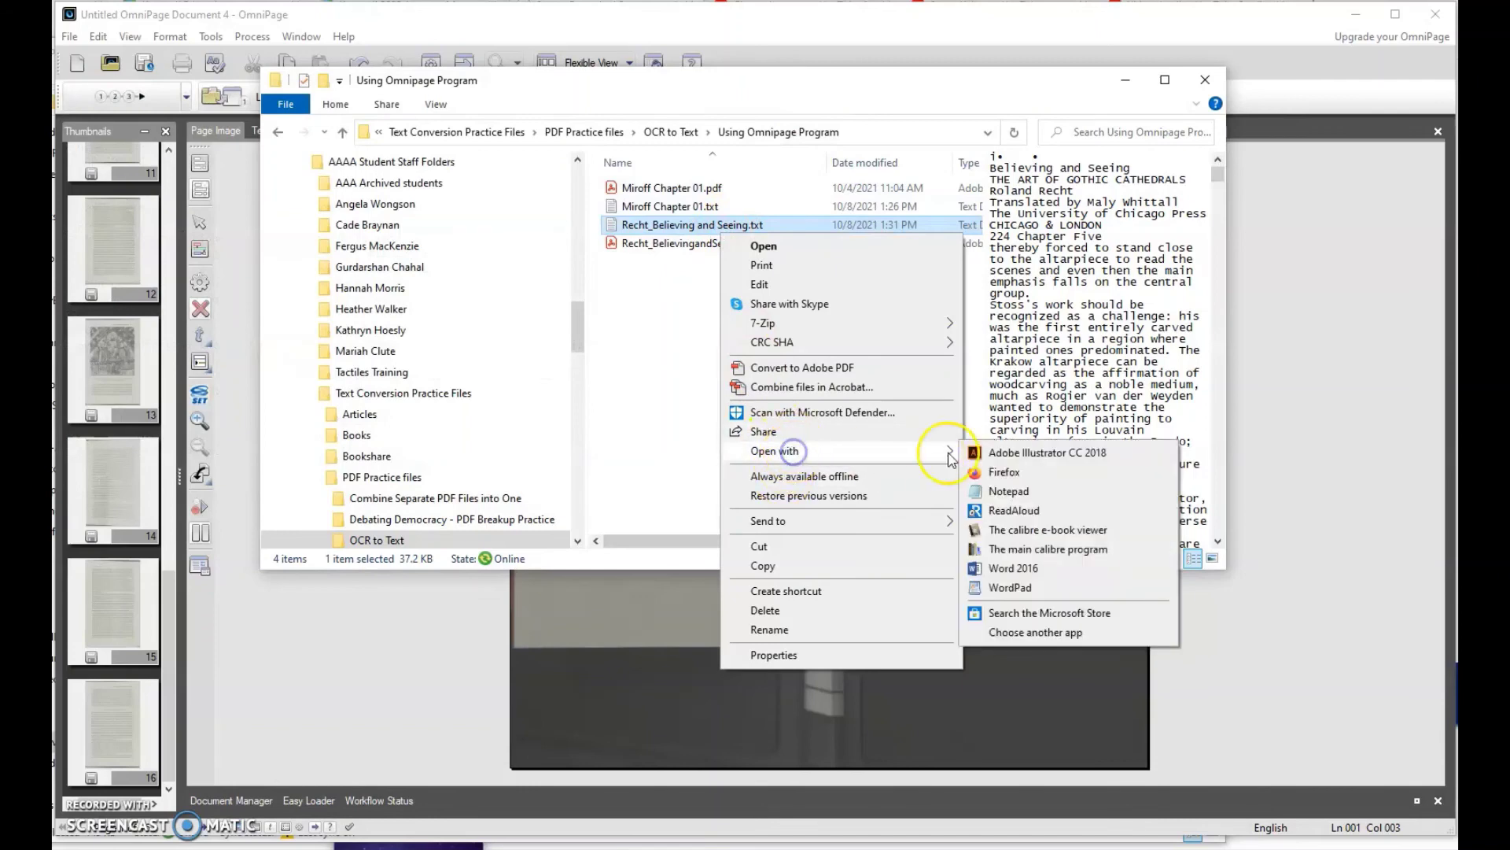
click(1012, 568)
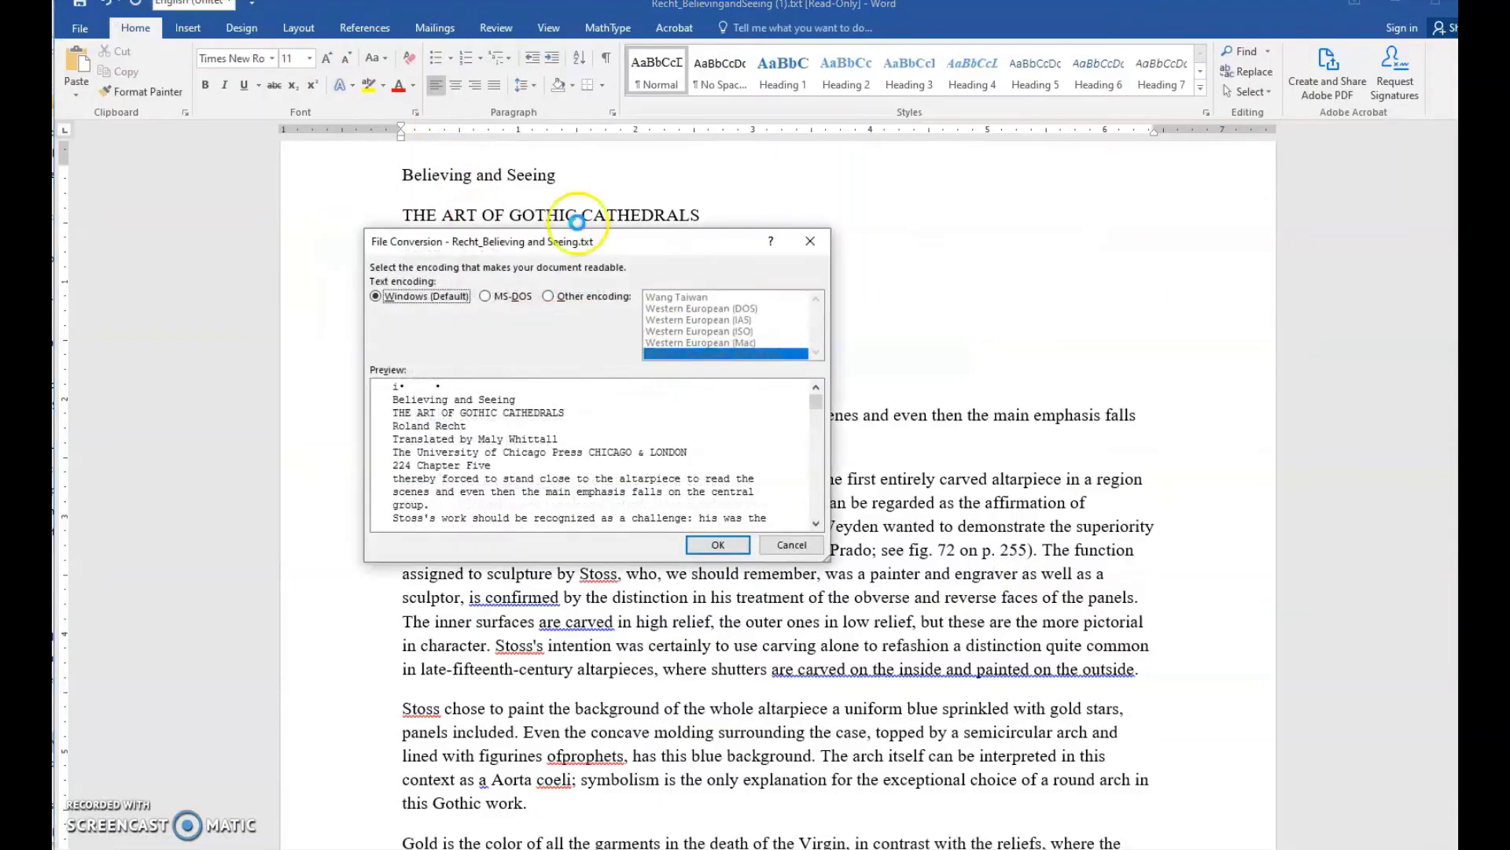
Accept Windows (Default) encoding and apply the Normal style to the entire document
click(716, 544)
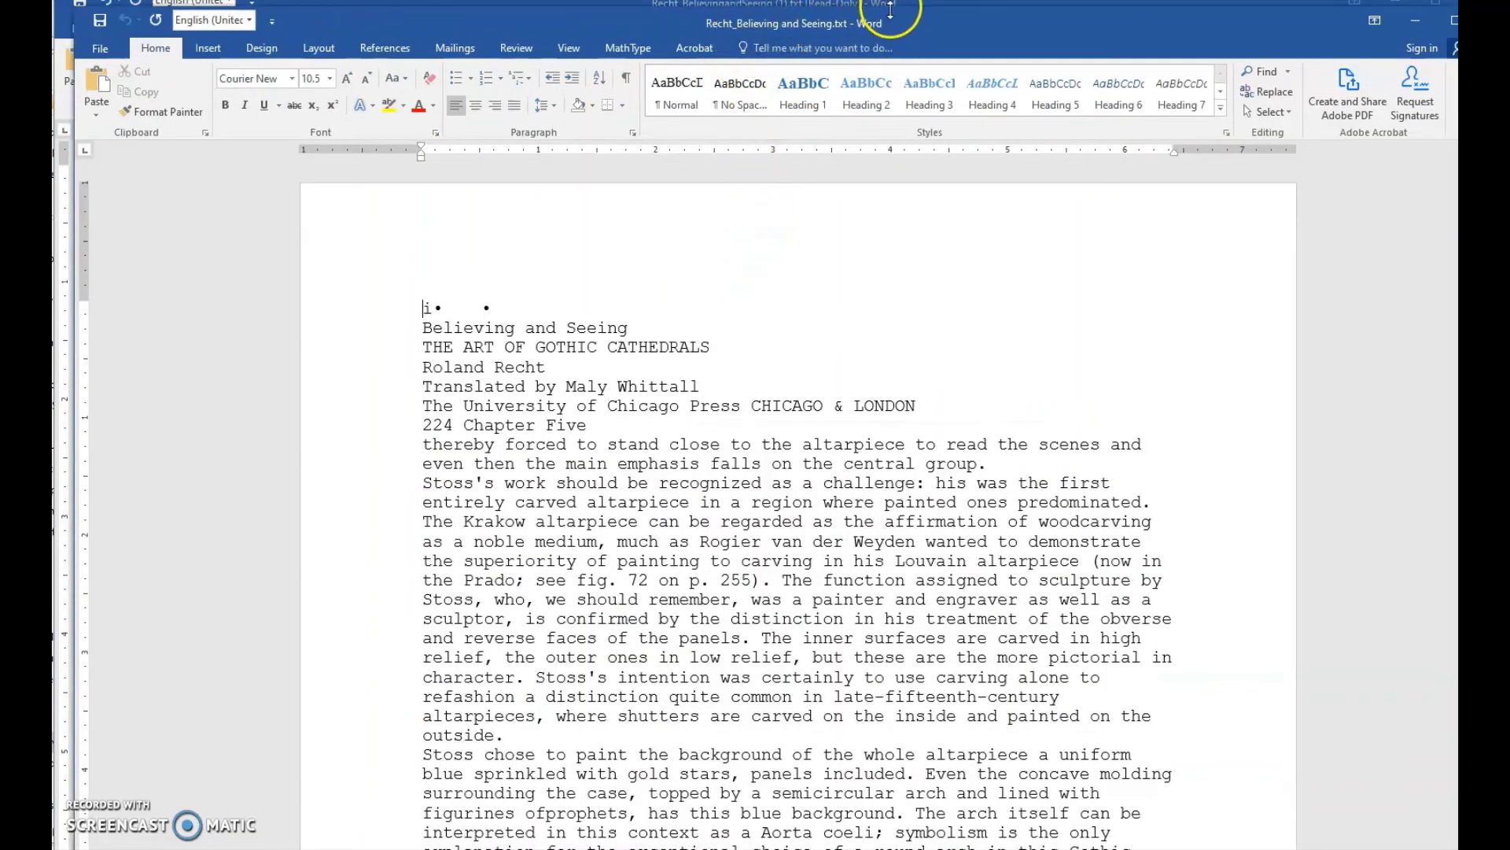
drag(902, 21, 889, 17)
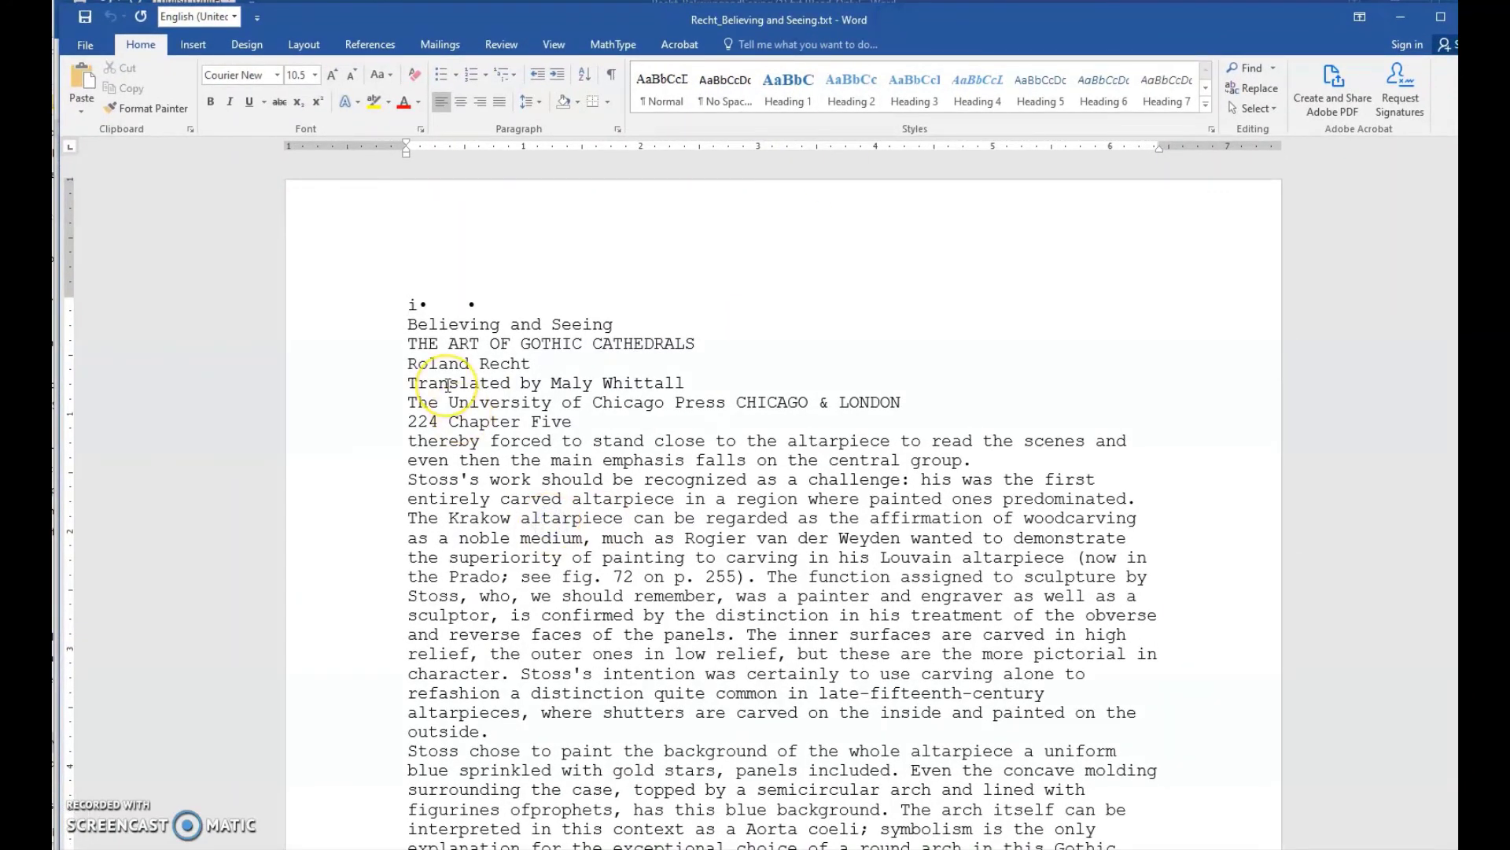
key(ctrl+a)
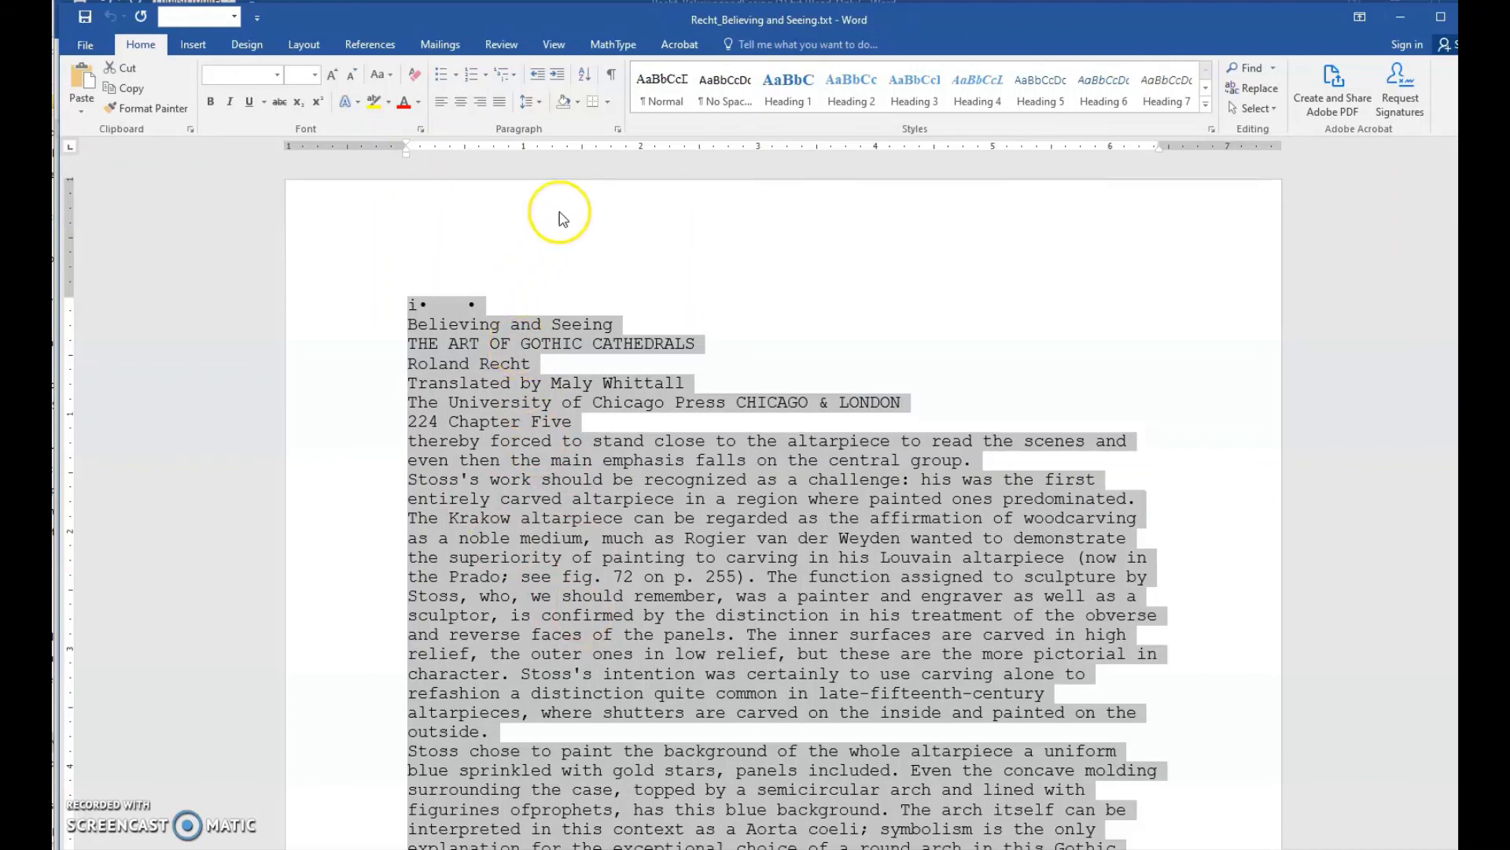
click(660, 88)
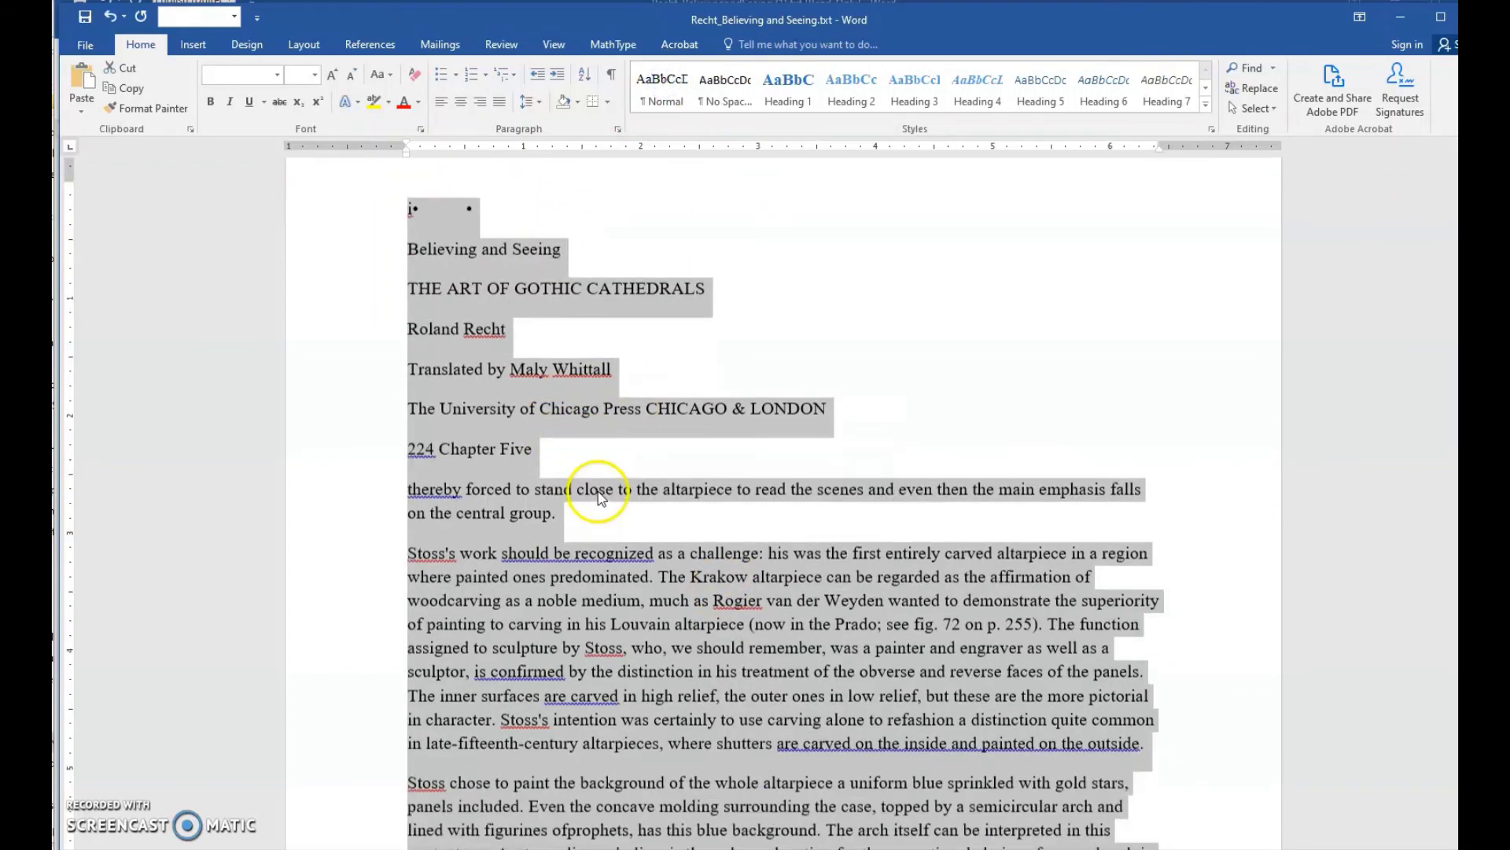
Scroll through the Normal-style text to review it, then switch back to OmniPage
scroll(617, 482, down, 3)
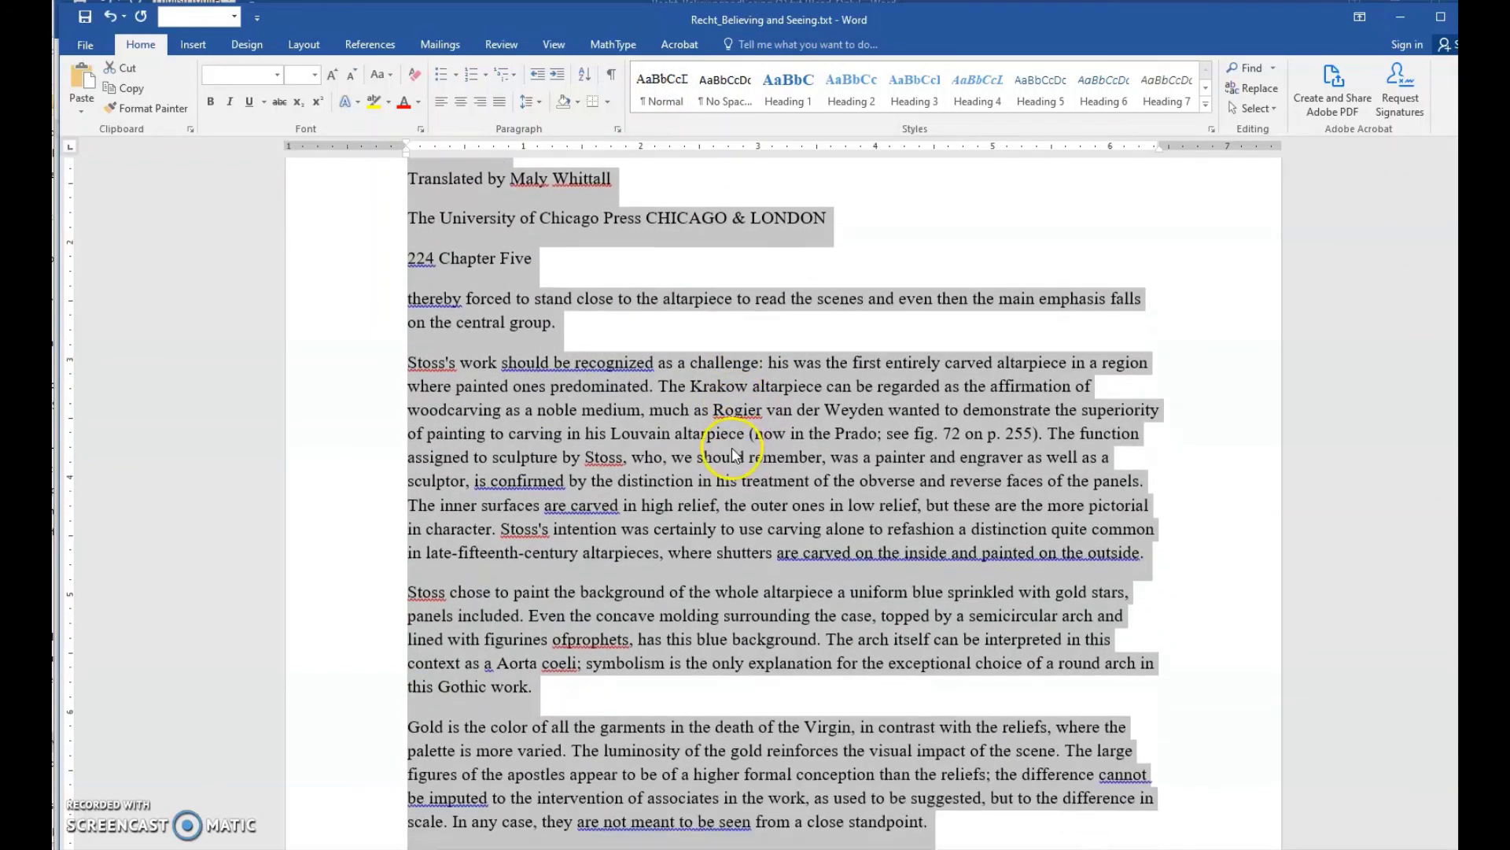
scroll(430, 310, down, 5)
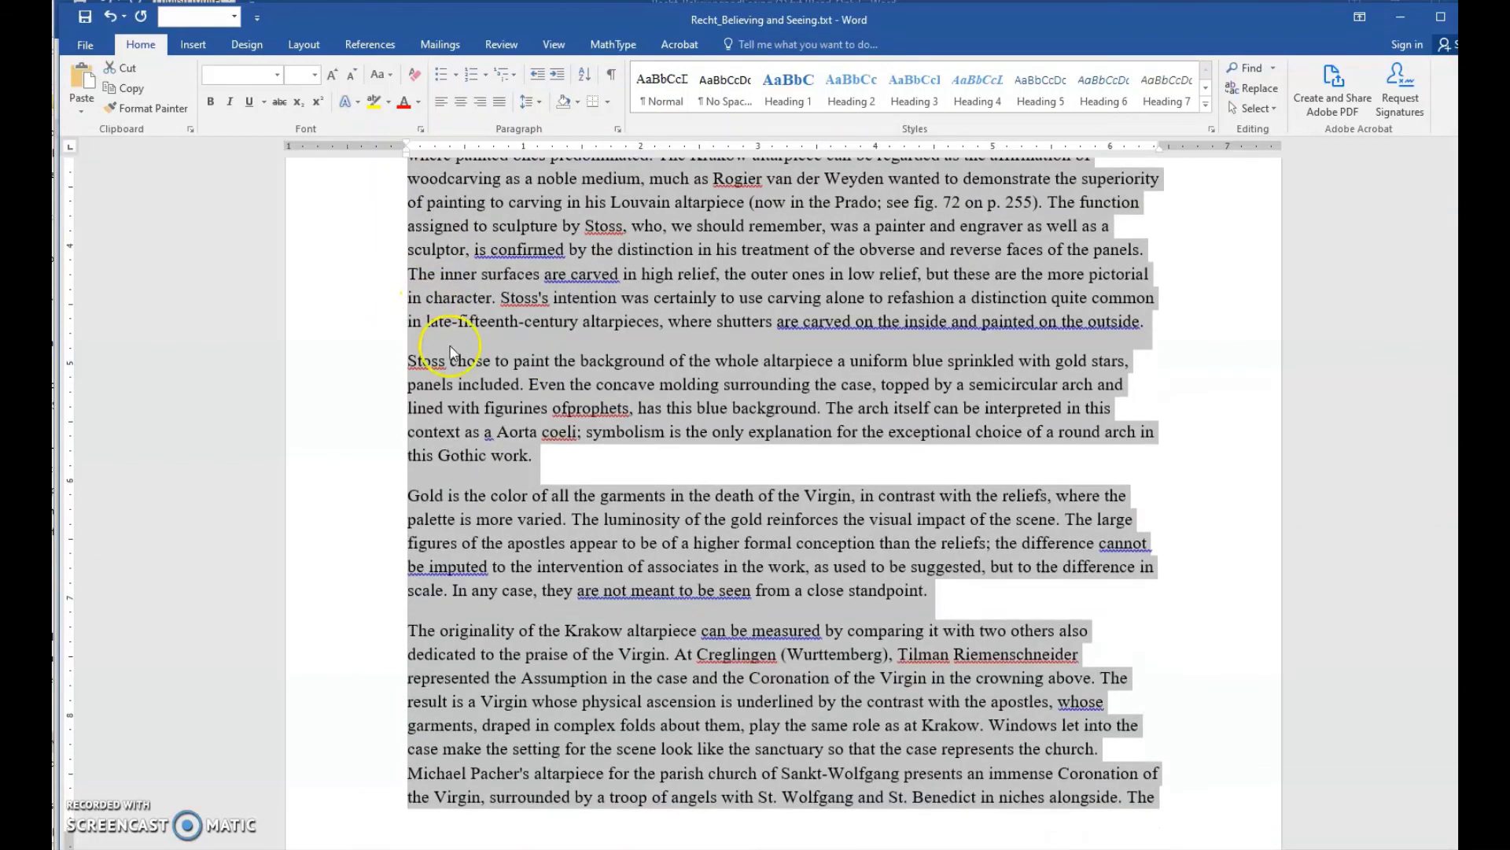
scroll(727, 552, down, 10)
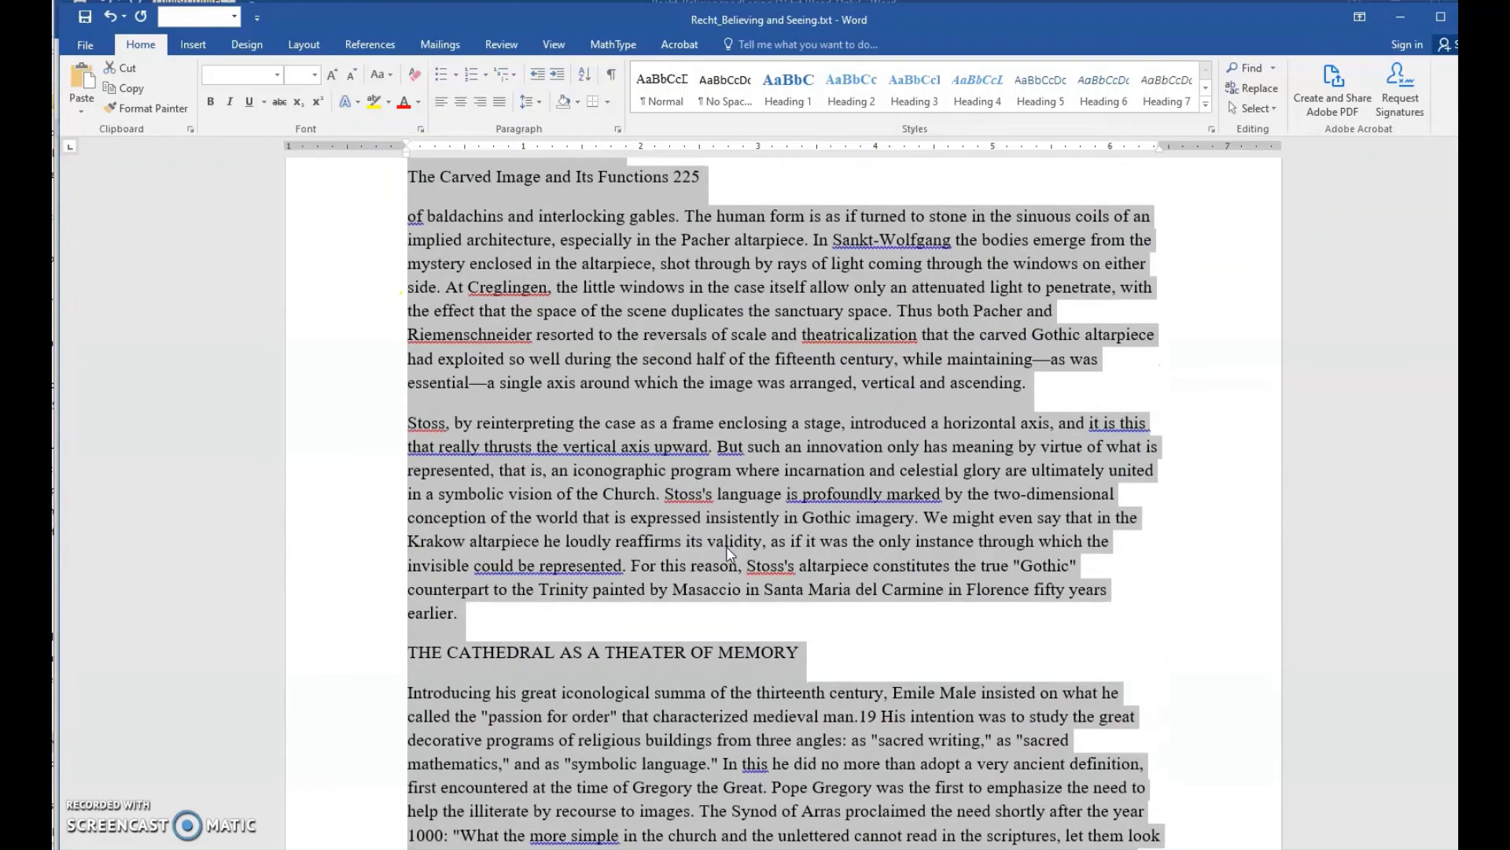
scroll(725, 546, down, 20)
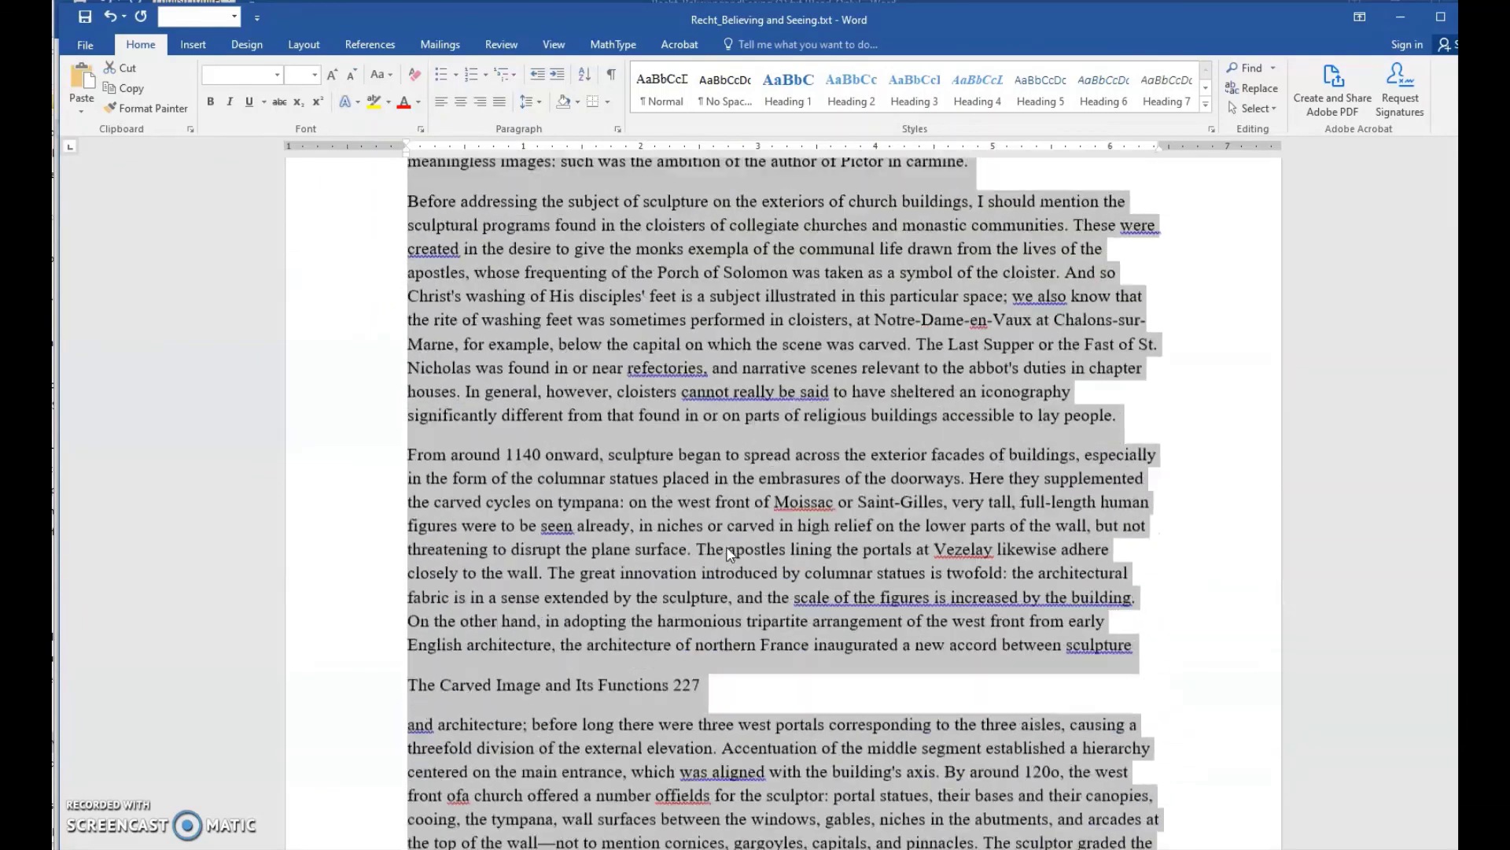
scroll(726, 545, down, 15)
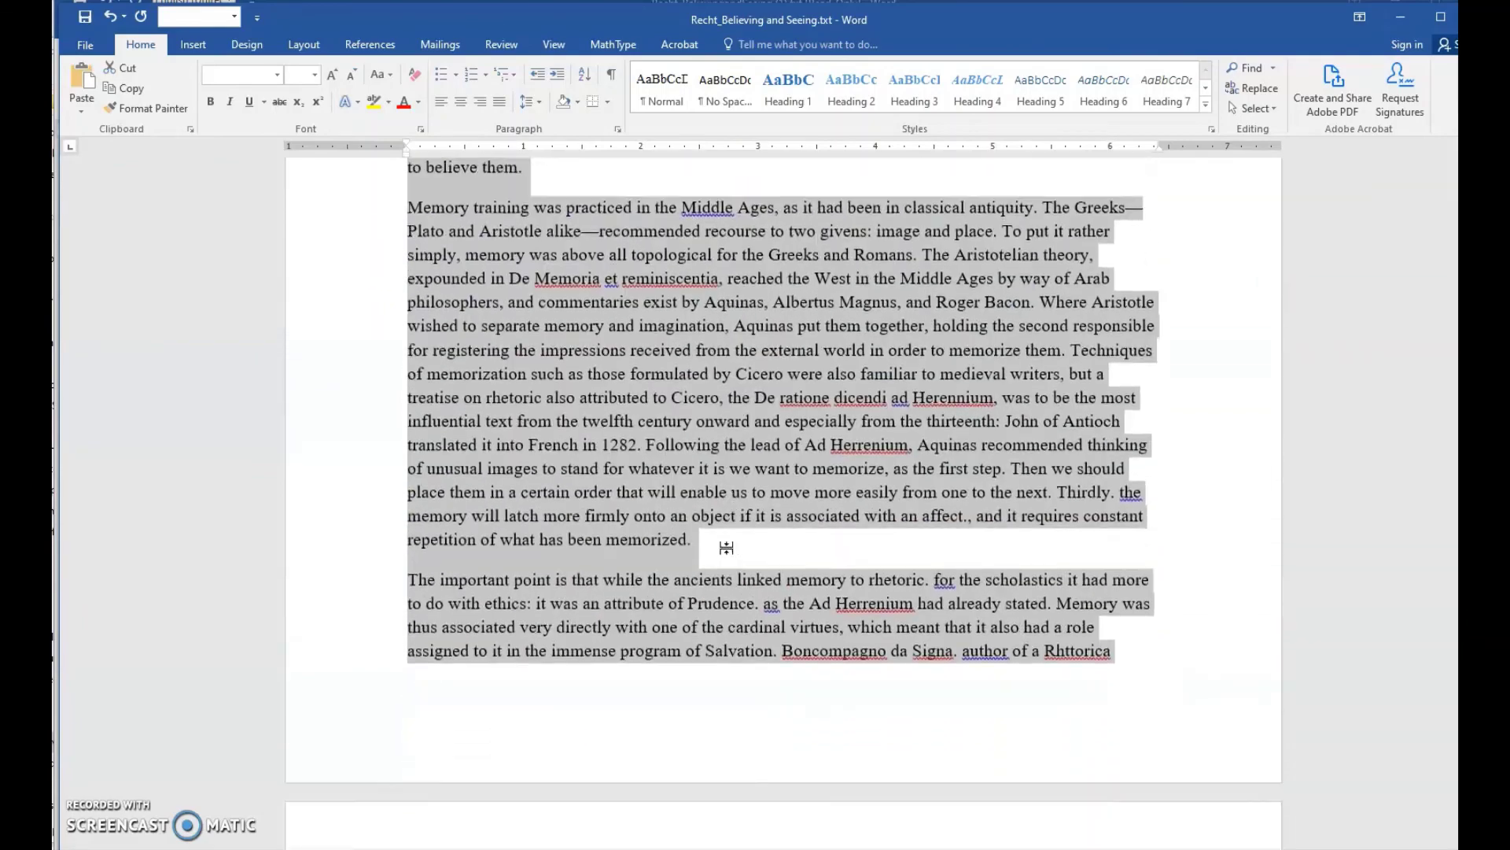
scroll(725, 546, down, 20)
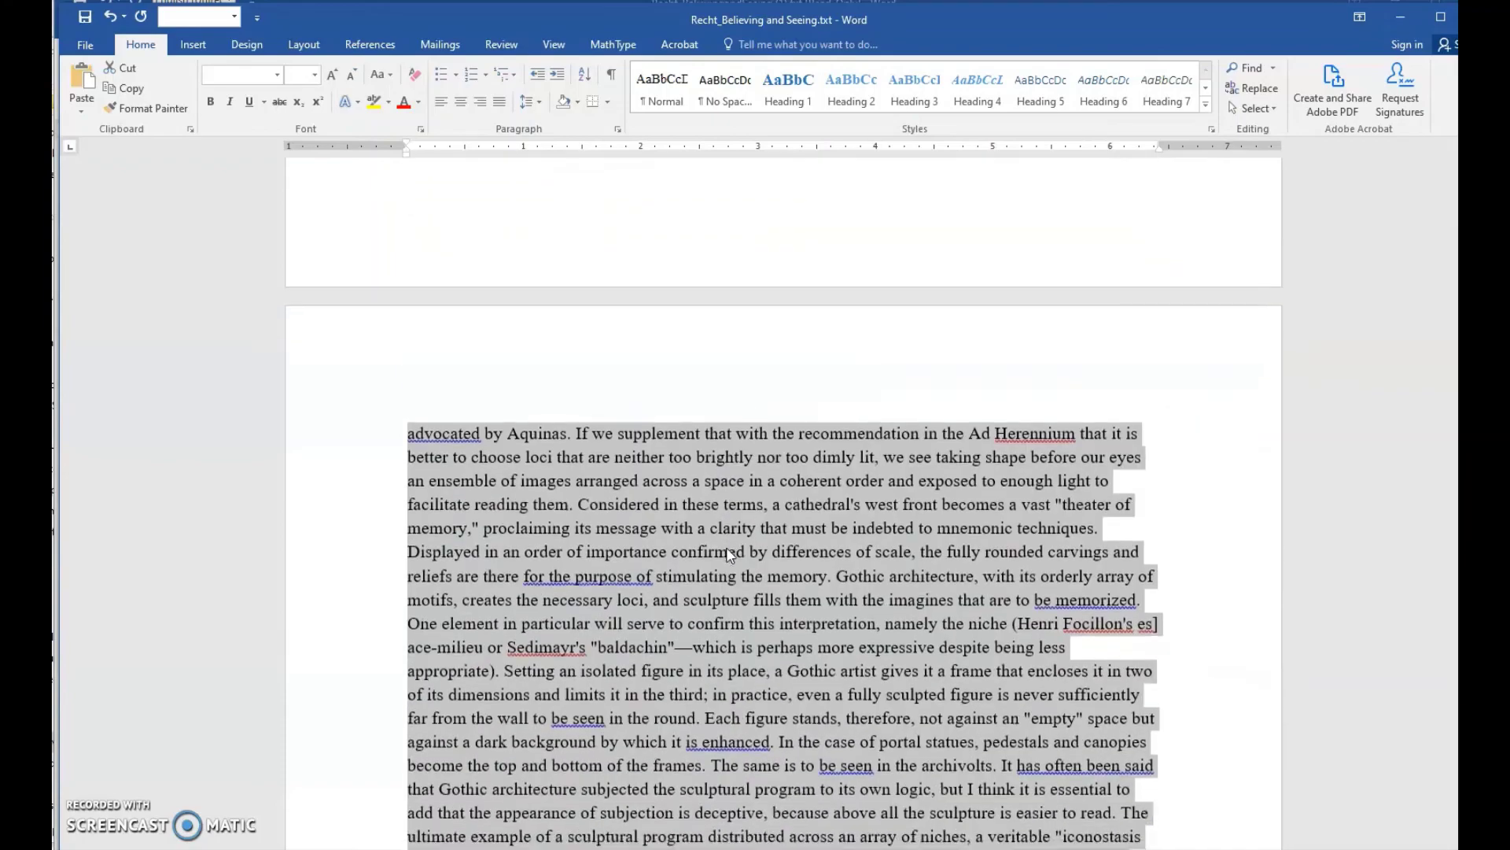
scroll(730, 556, down, 20)
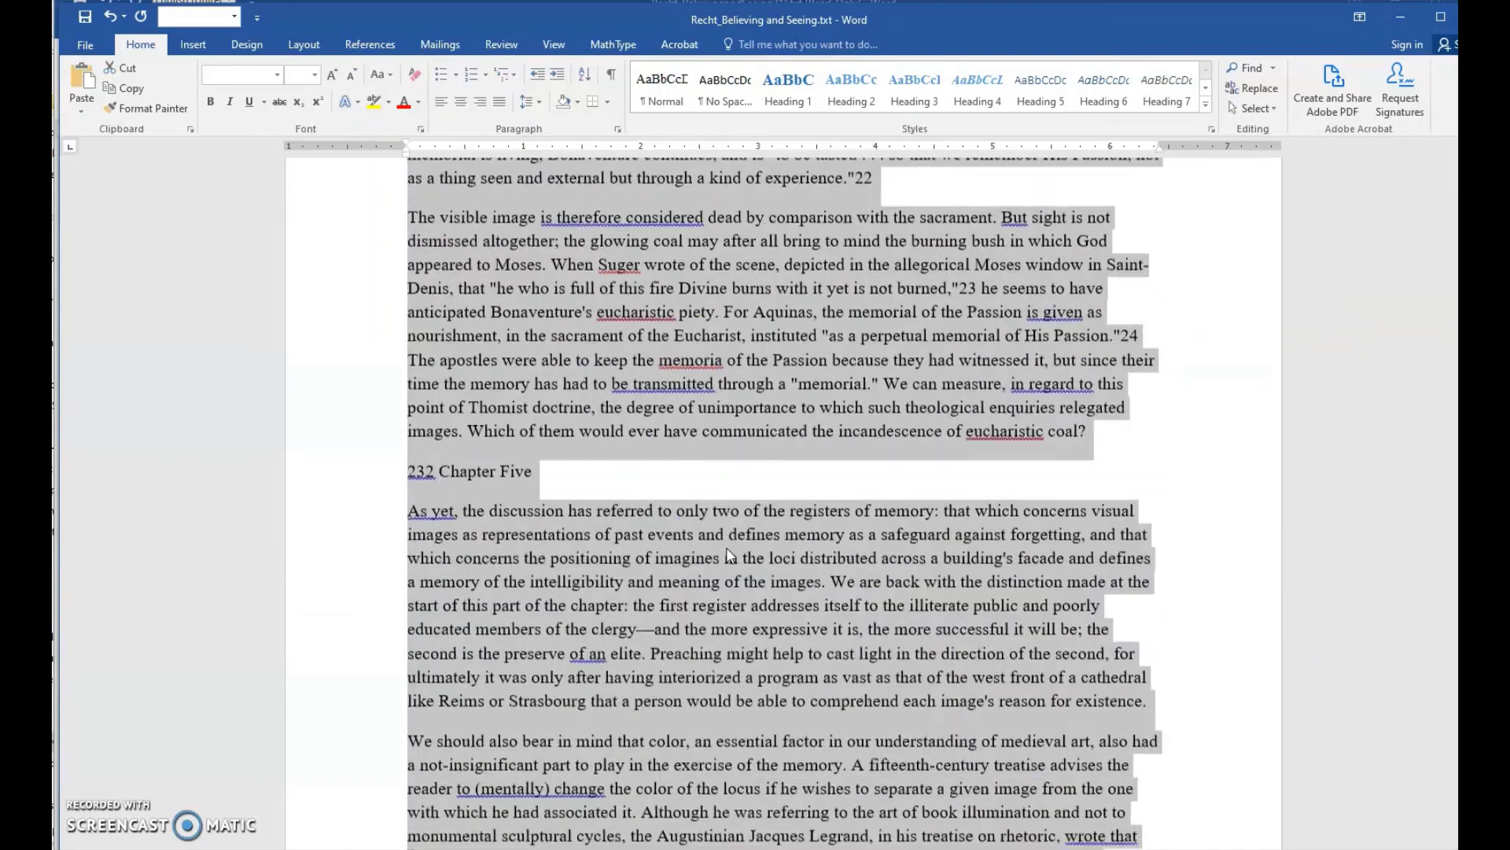
scroll(730, 555, down, 20)
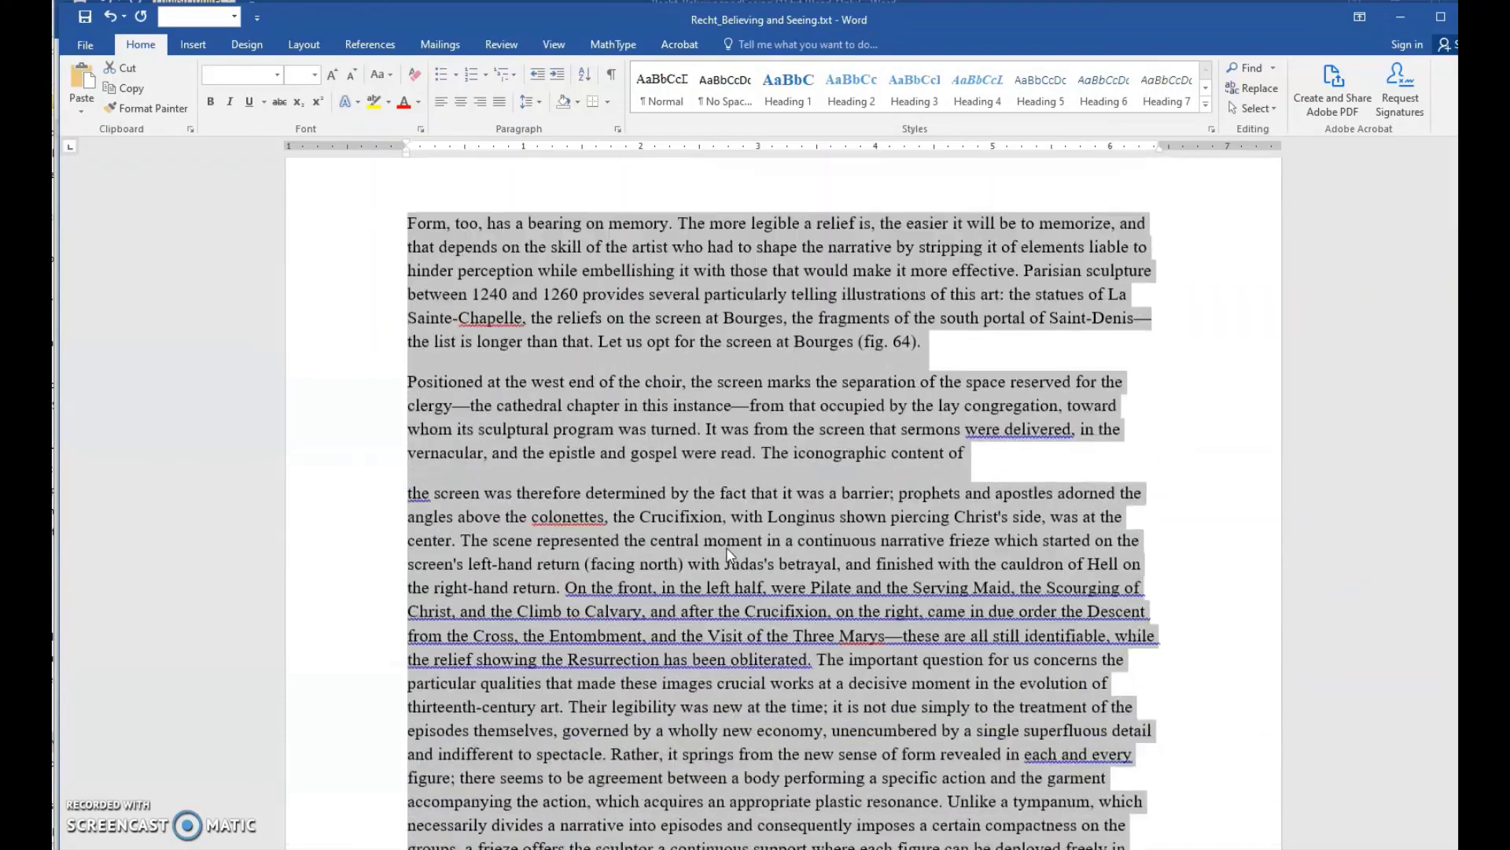
scroll(728, 554, down, 5)
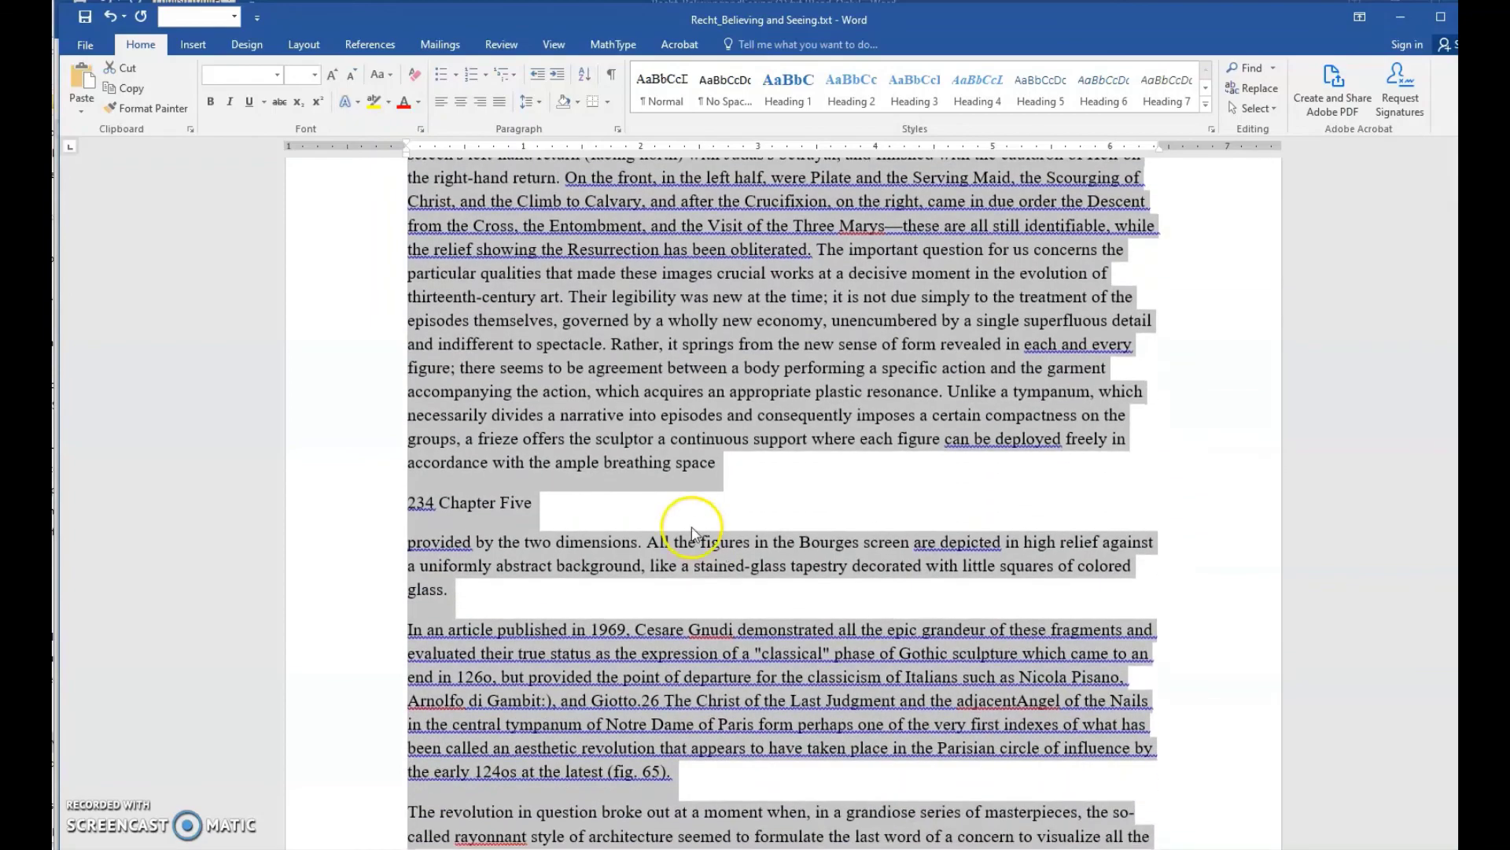
scroll(692, 533, up, 4)
scroll(693, 533, down, 5)
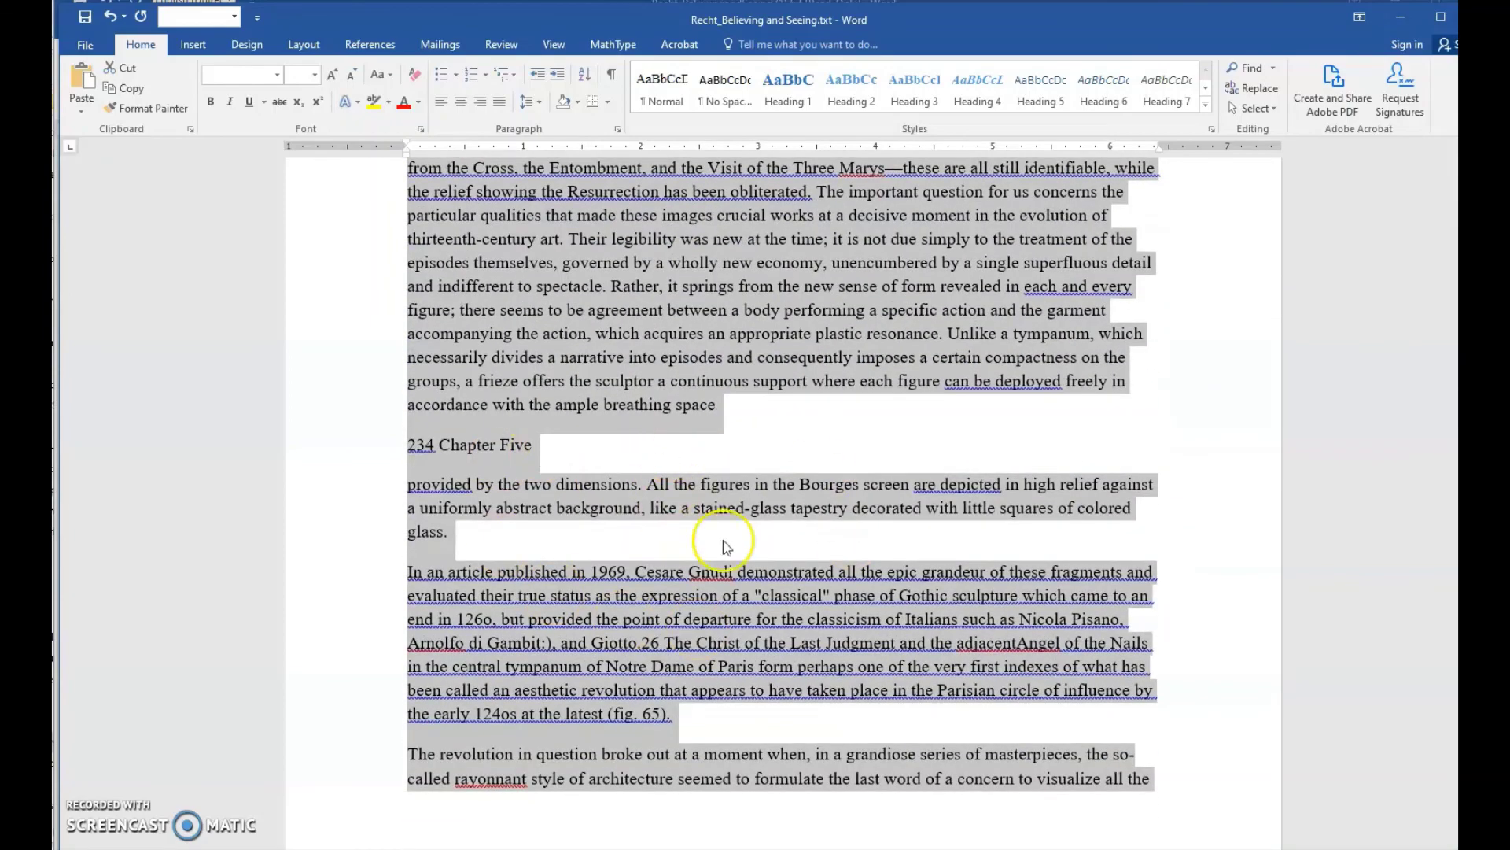
scroll(687, 474, up, 20)
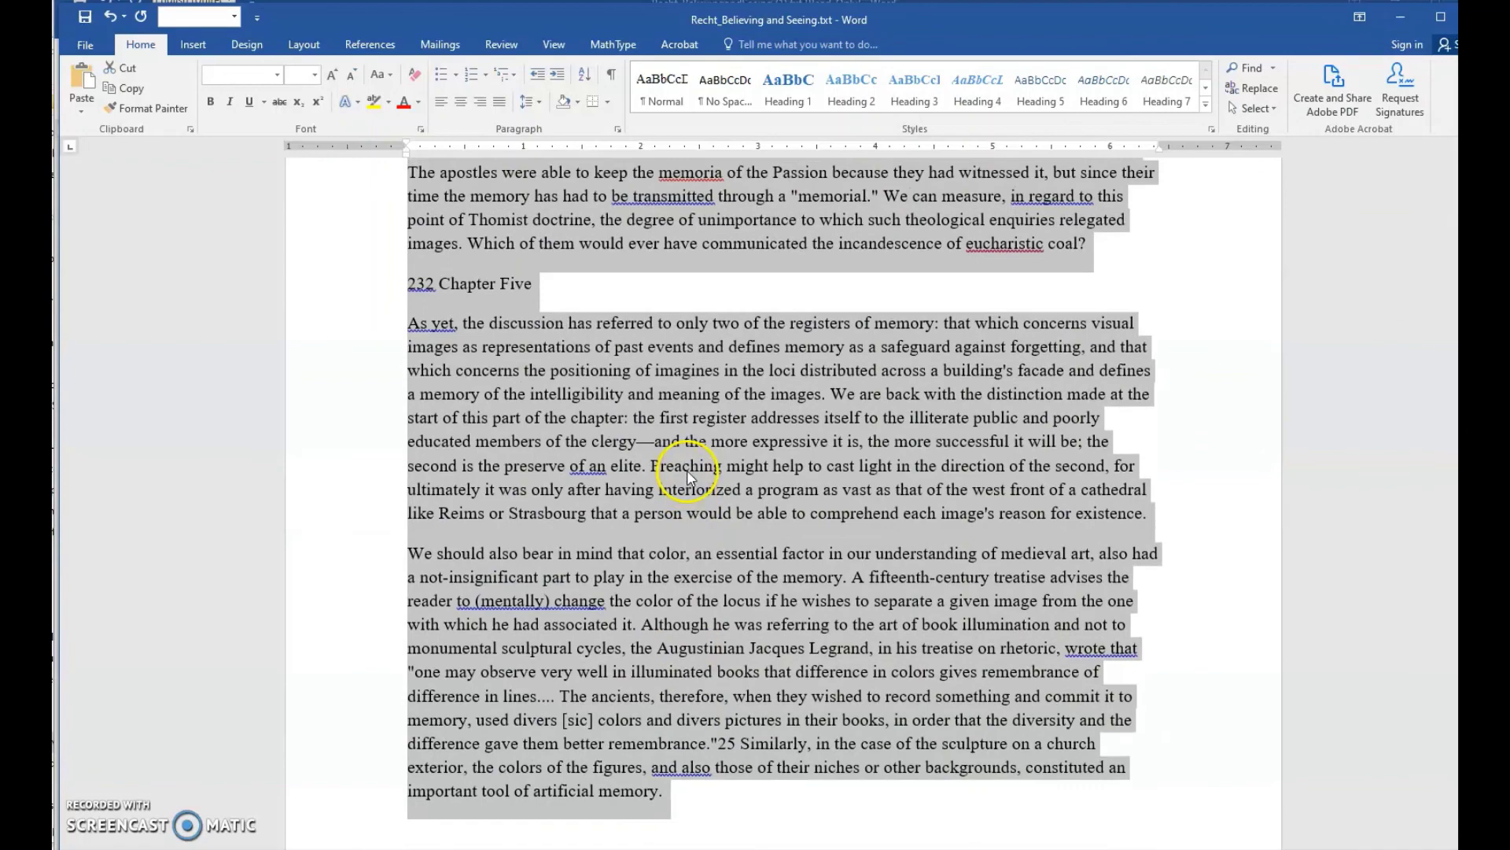
scroll(687, 470, up, 6)
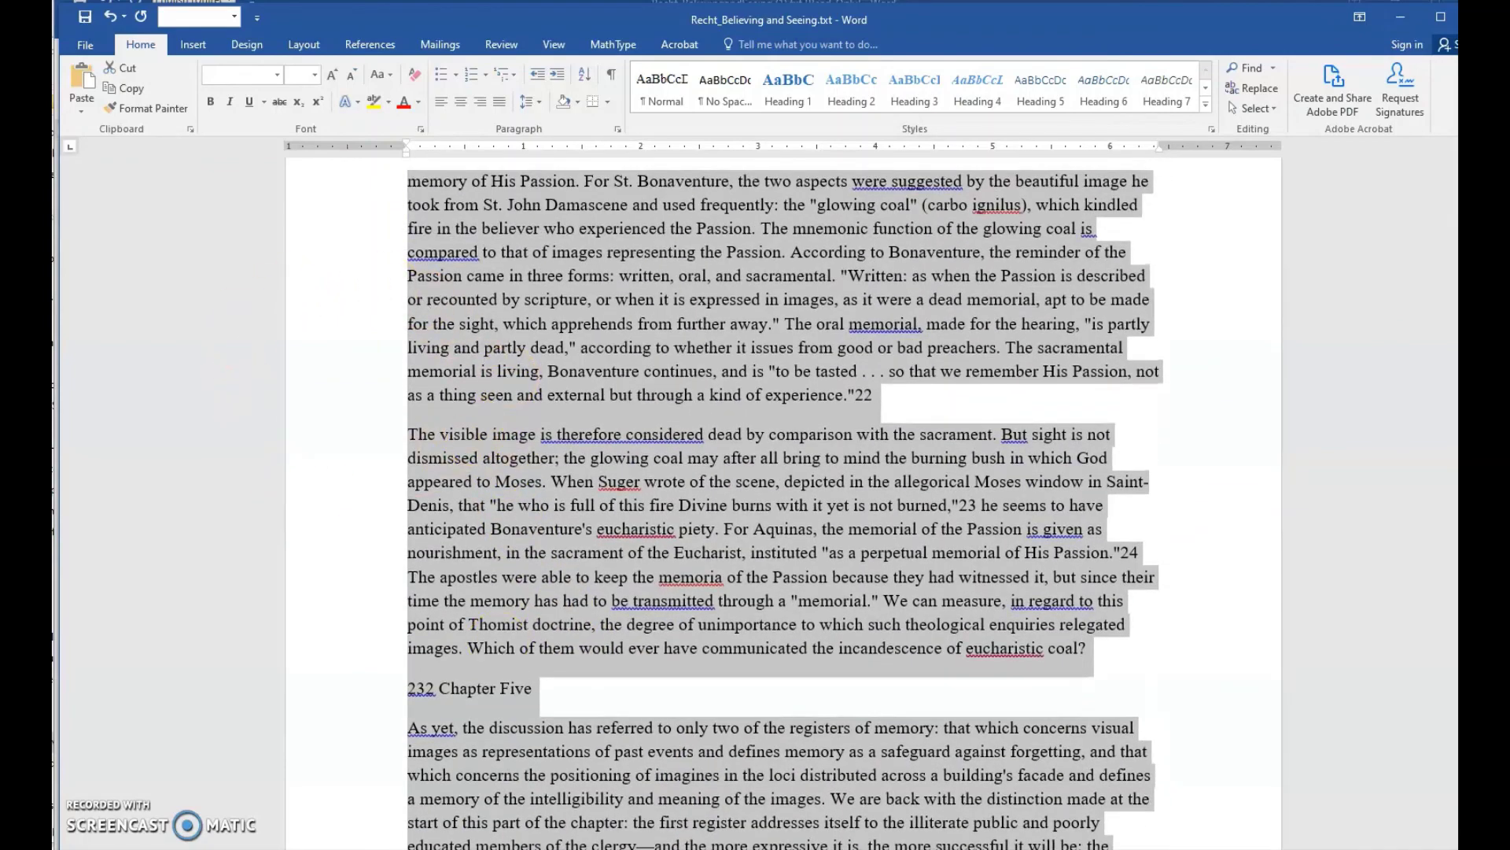
key(alt+Tab)
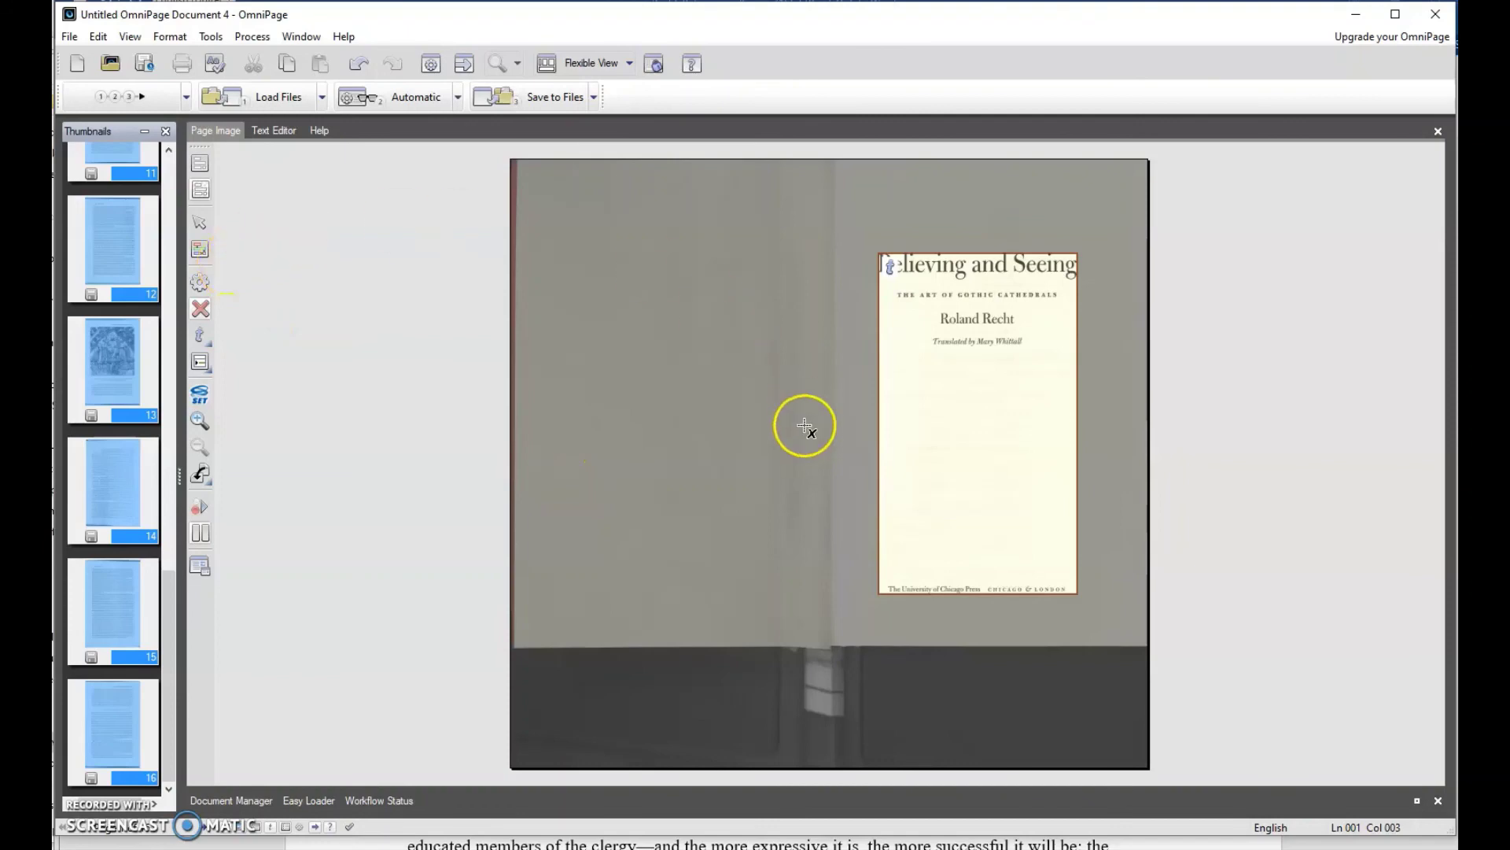
click(399, 240)
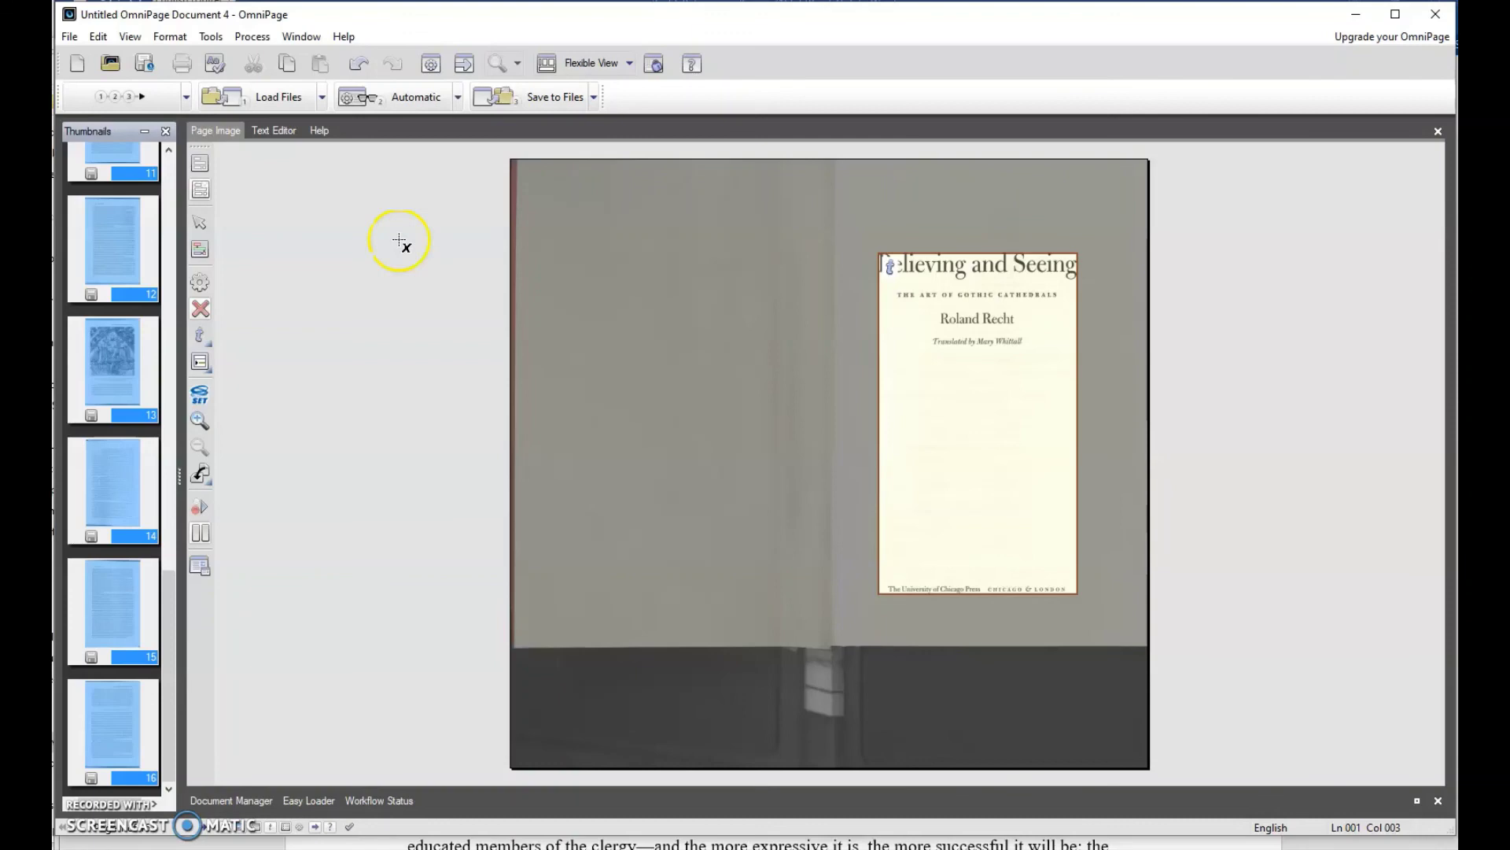